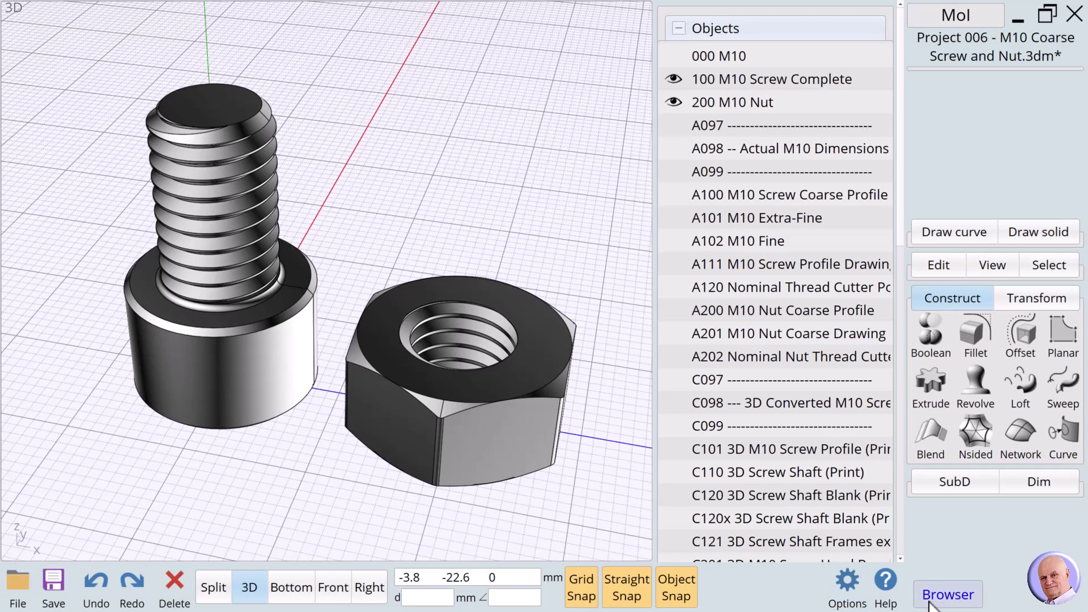
Switch to the Front view and hide the 100 M10 Screw Complete and 200 M10 Nut objects
mouse_move(360, 527)
left_click_drag(360, 528, 359, 558)
left_click(333, 587)
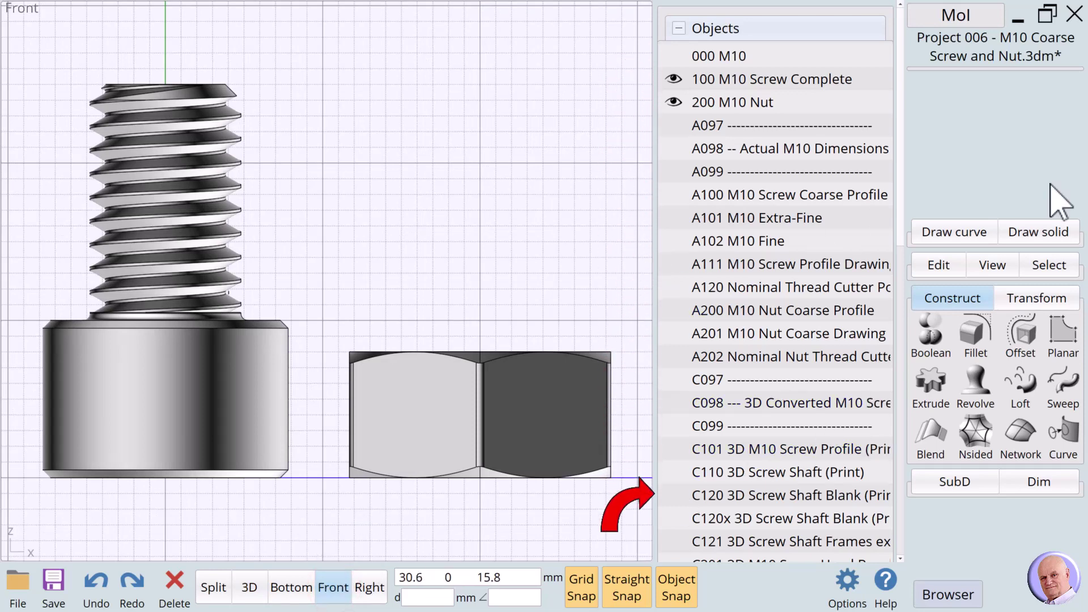
left_click_drag(900, 232, 993, 233)
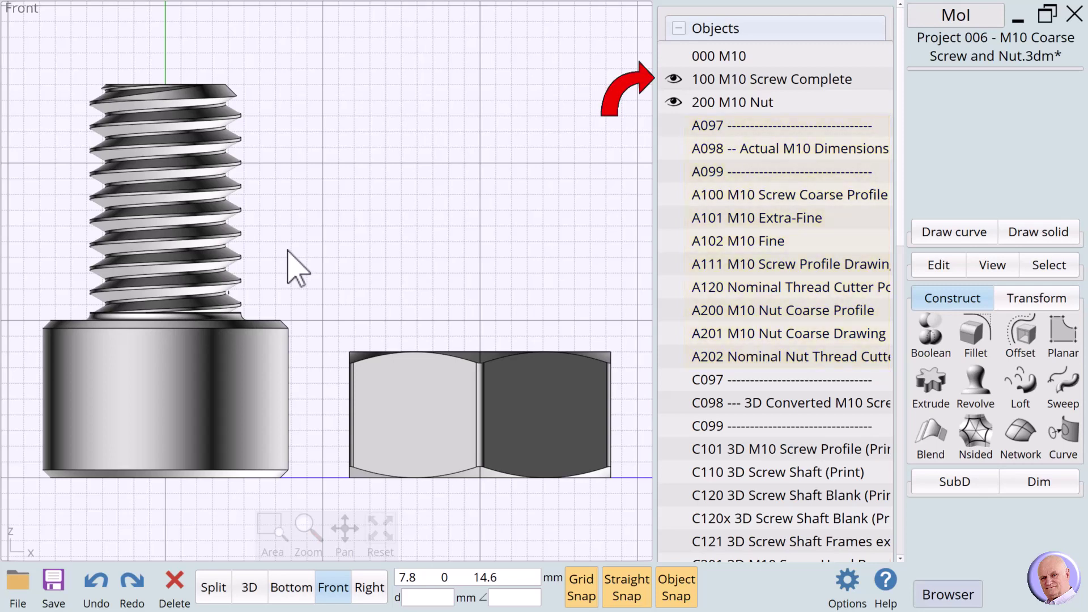
left_click(673, 80)
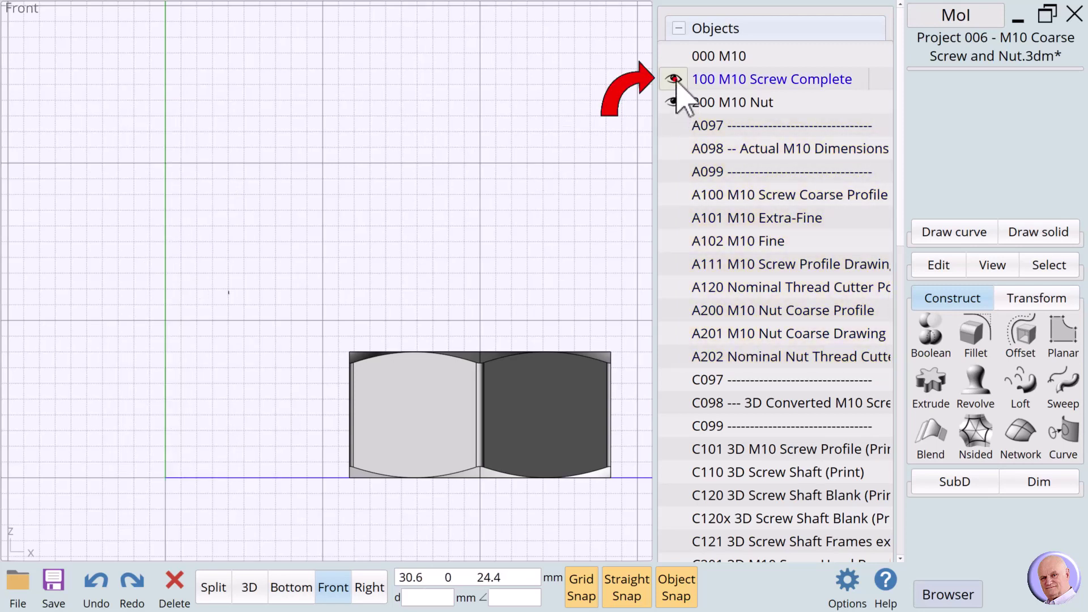
left_click(673, 102)
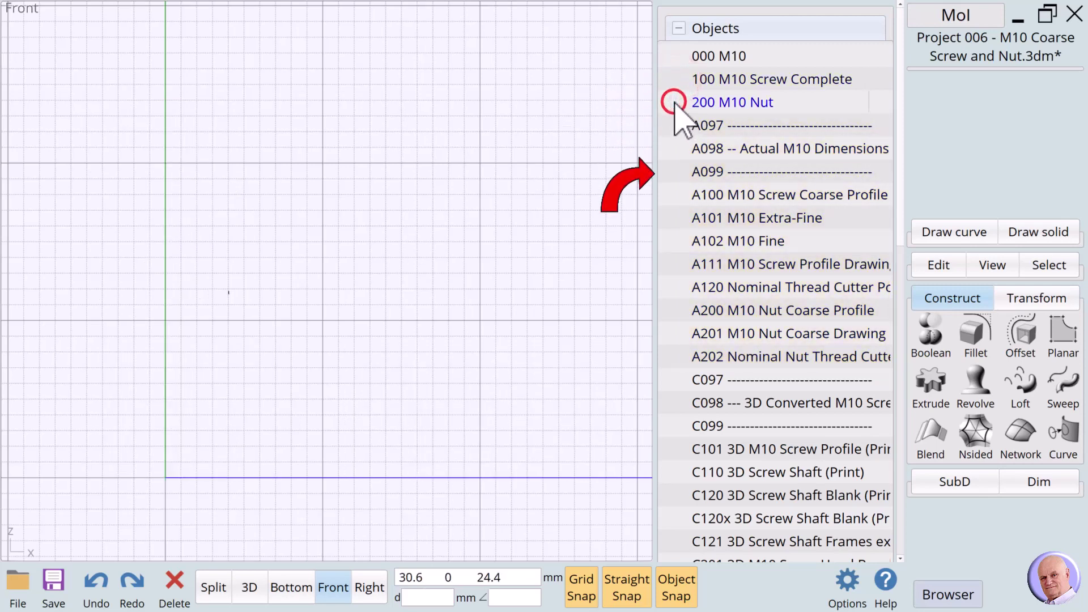
Show the A100 M10 Screw Coarse Profile, A101 M10 Extra-Fine and A102 M10 Fine objects, and fit all three in view
left_click(673, 194)
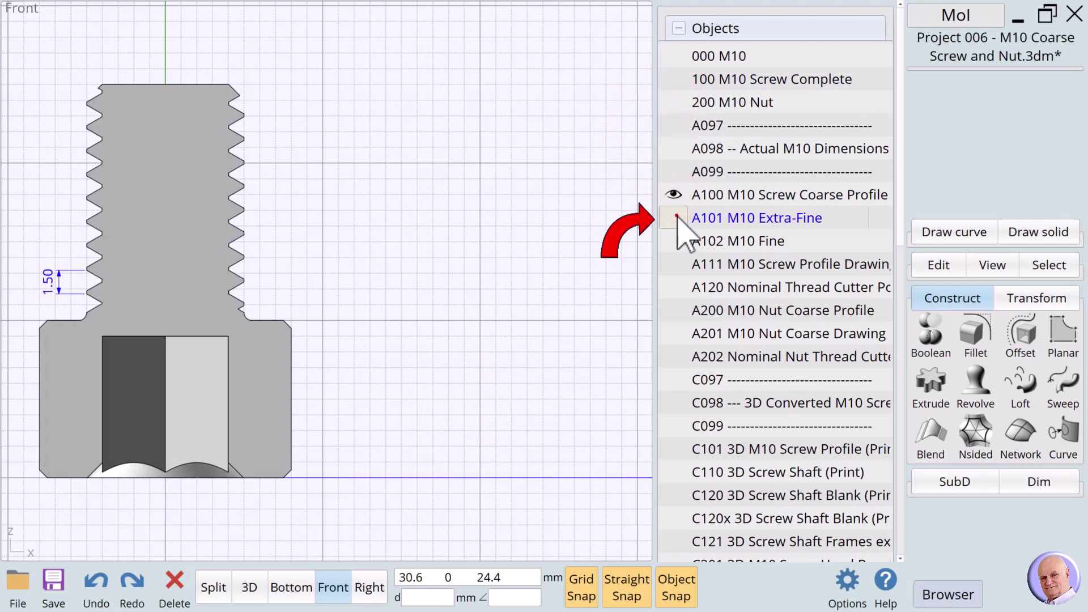
left_click(674, 218)
left_click(674, 241)
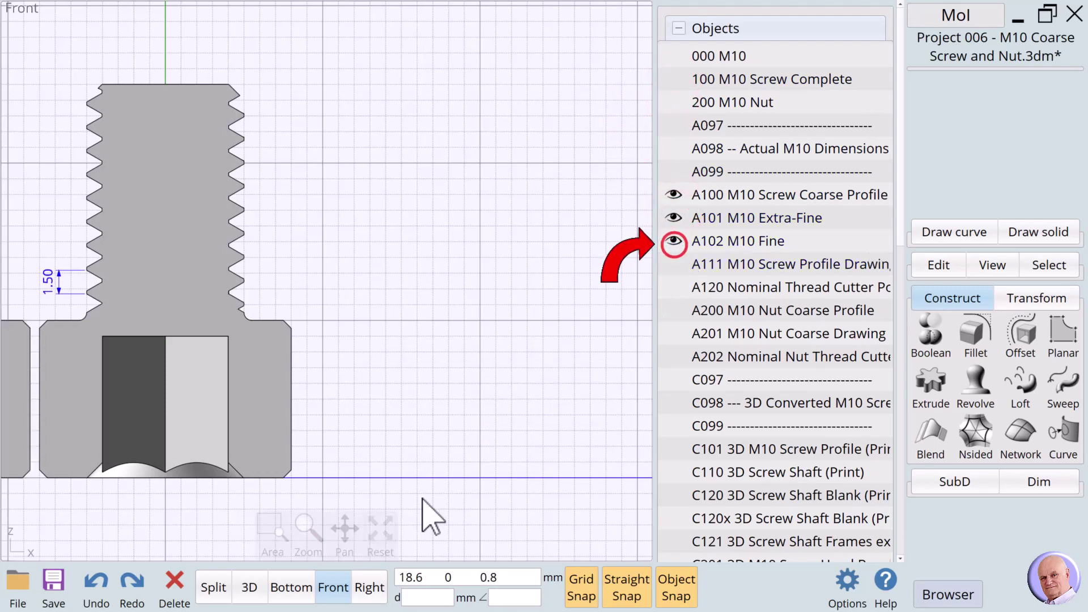
left_click(380, 528)
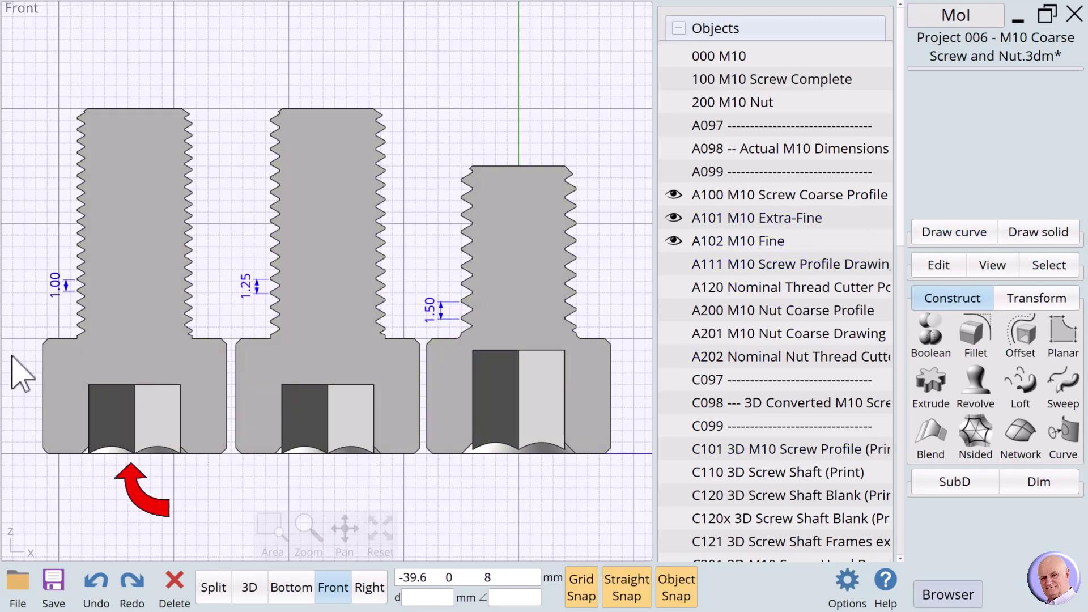
Select the extra-fine, fine and coarse screw profiles one at a time to compare them, leaving nothing selected
left_click(222, 401)
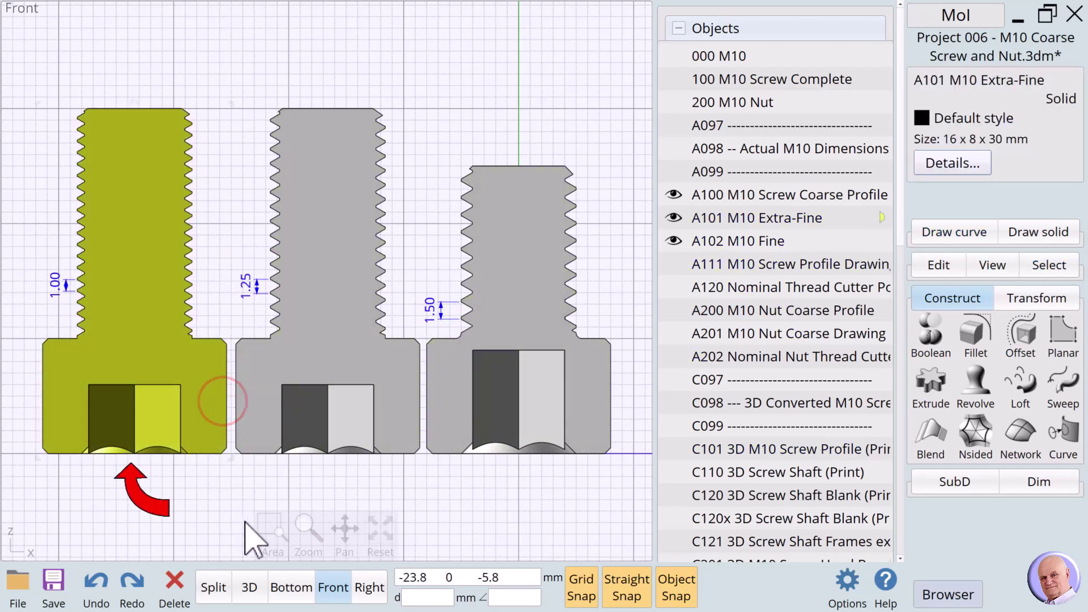
left_click(342, 506)
left_click(315, 347)
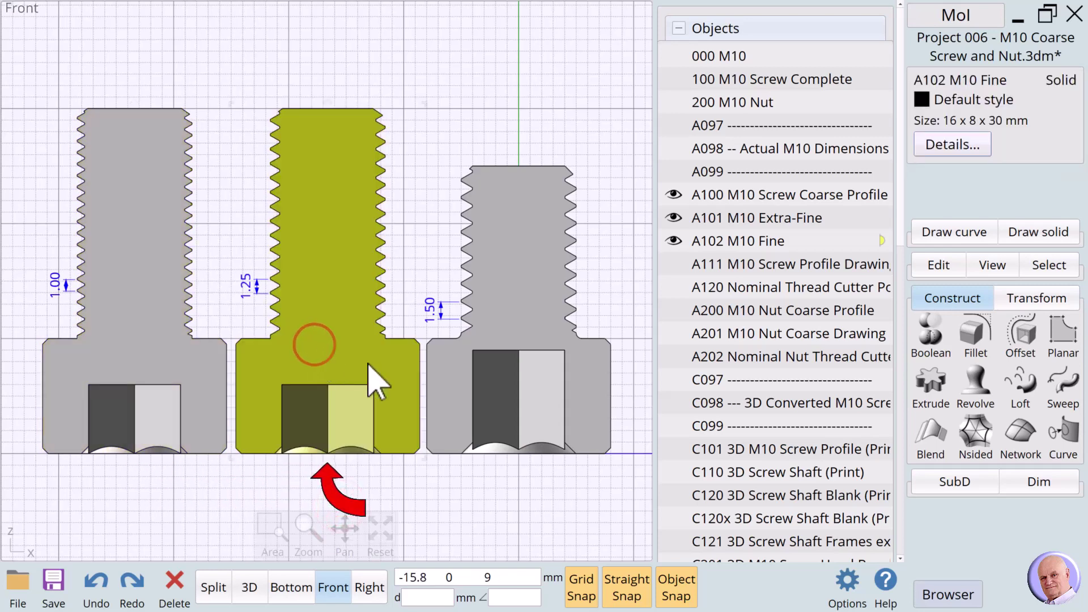
left_click(411, 506)
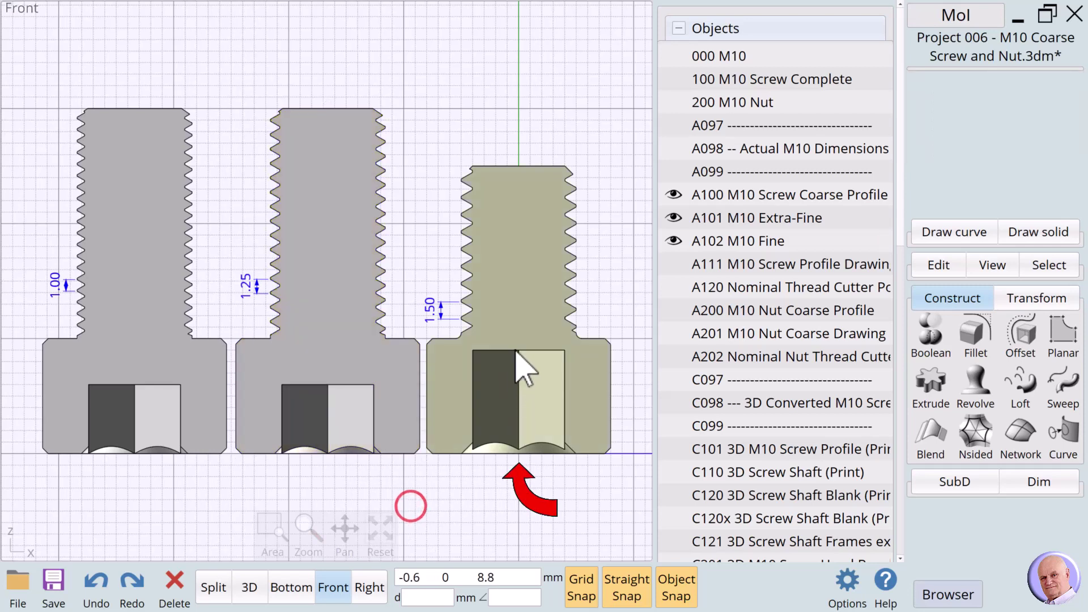
left_click(514, 349)
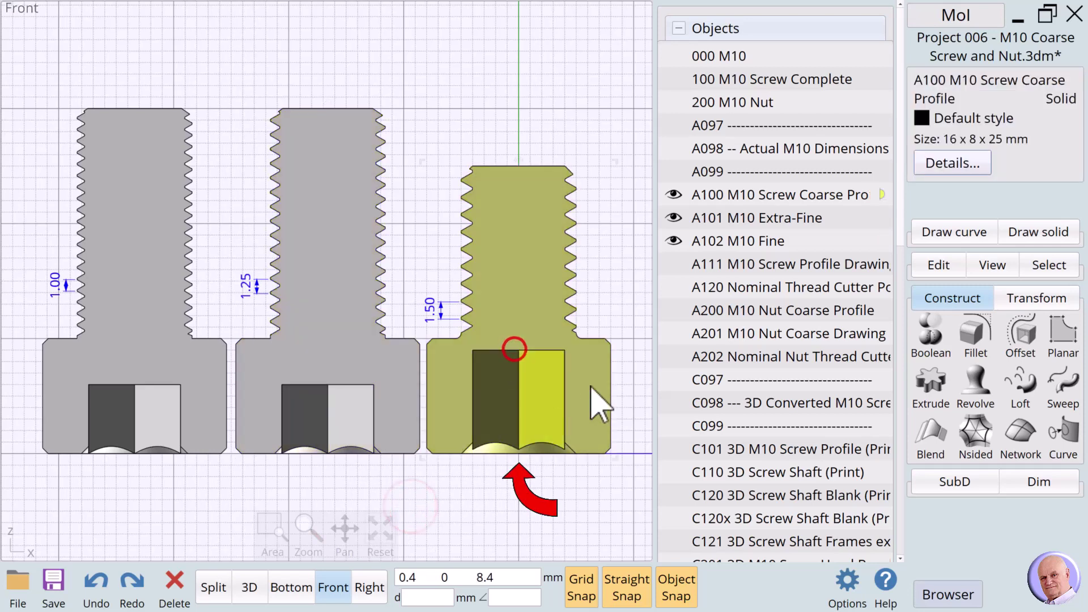
left_click(569, 493)
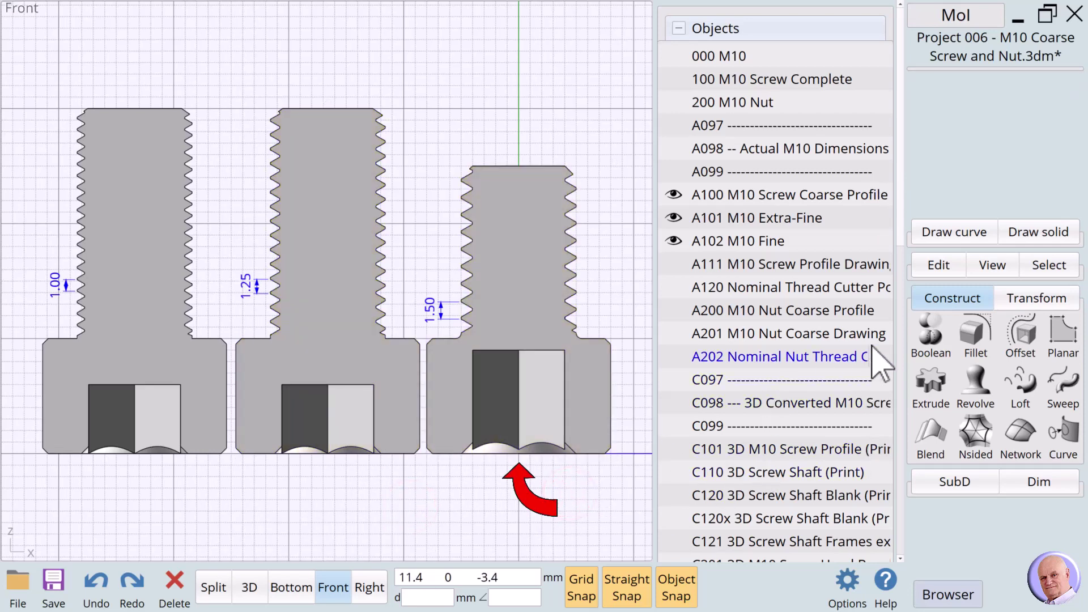
Hide A101 M10 Extra-Fine and A102 M10 Fine, and fit the coarse screw profile in view
left_click(675, 220)
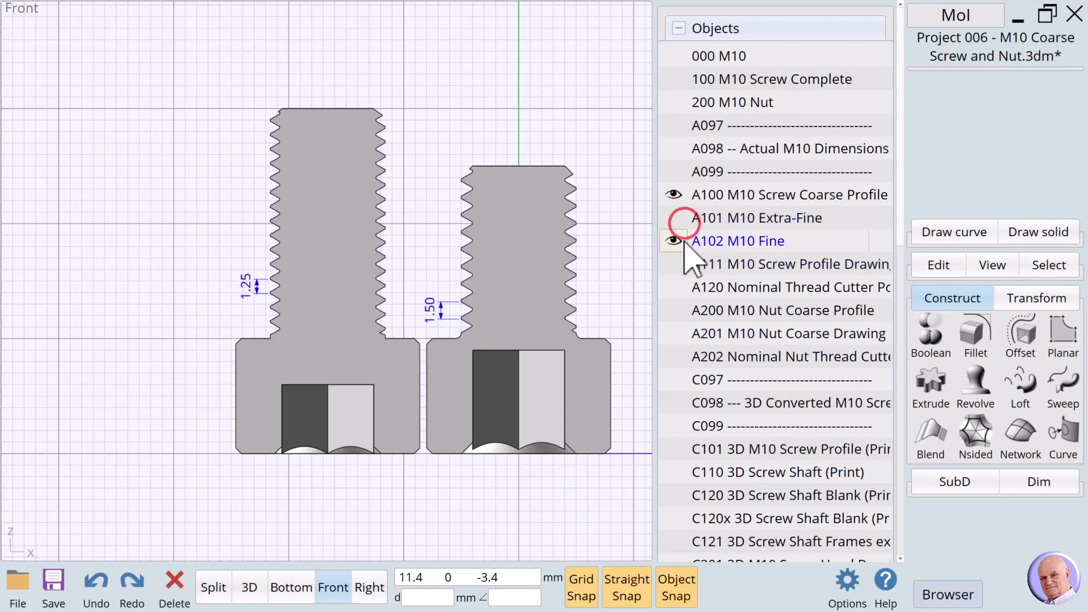
left_click(684, 241)
mouse_move(607, 539)
left_click(379, 533)
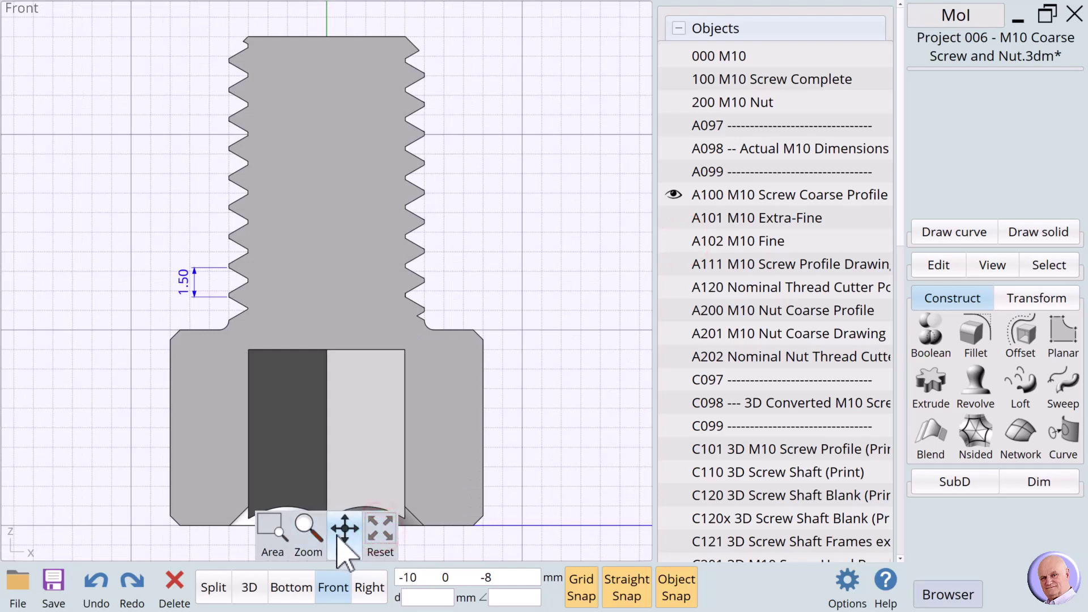
Show the A111 M10 Screw Profile Drawing annotations over the coarse profile, with the whole drawing in view
scroll(345, 545, "down", 2)
left_click_drag(305, 527, 318, 552)
left_click(673, 263)
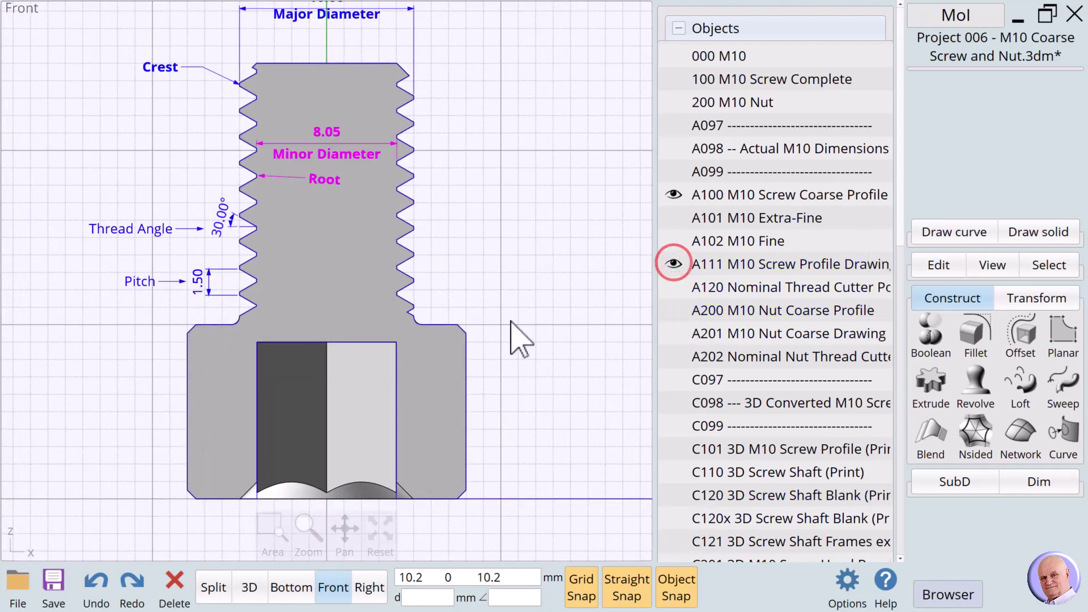
mouse_move(312, 580)
mouse_move(302, 556)
left_mouse_down()
mouse_move(292, 517)
mouse_move(315, 554)
left_mouse_up()
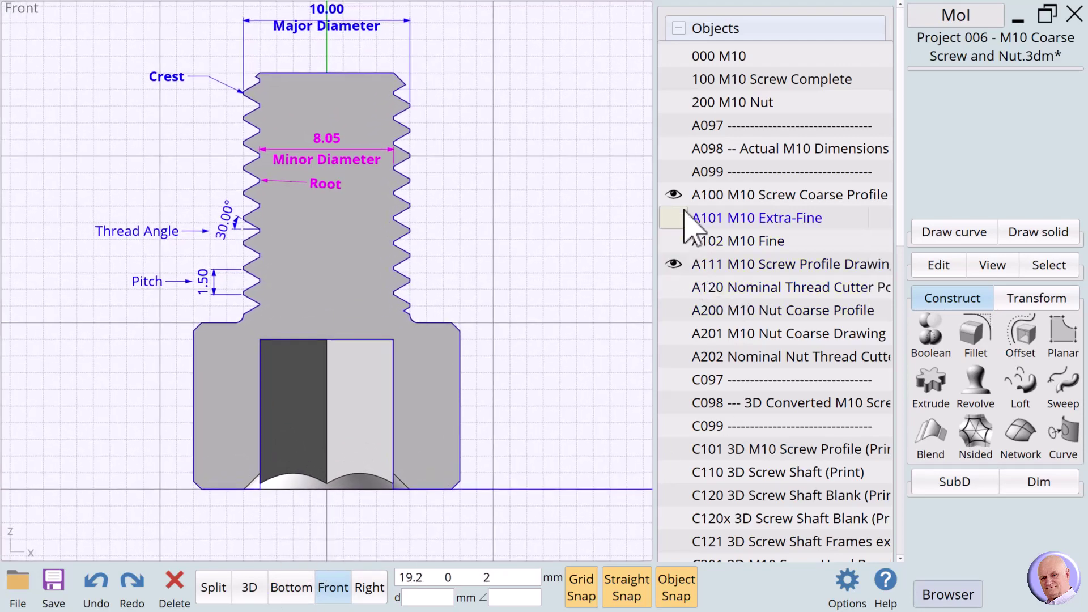
Hide the A100 coarse profile and briefly show 100 M10 Screw Complete to compare it with the profile drawing
left_click(673, 194)
left_click(673, 81)
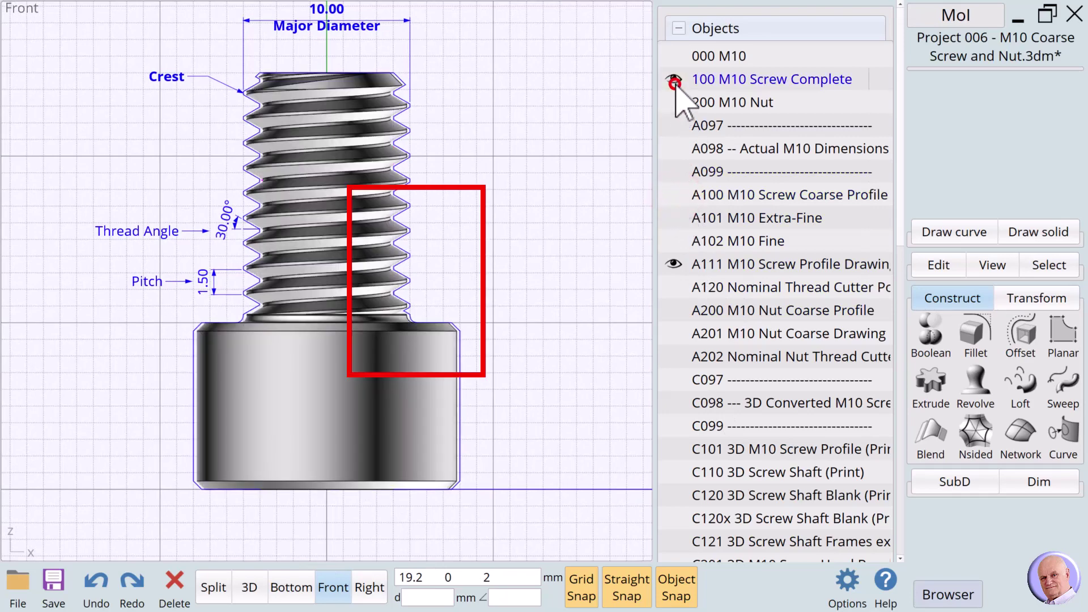
mouse_move(347, 535)
left_click_drag(347, 529, 341, 472)
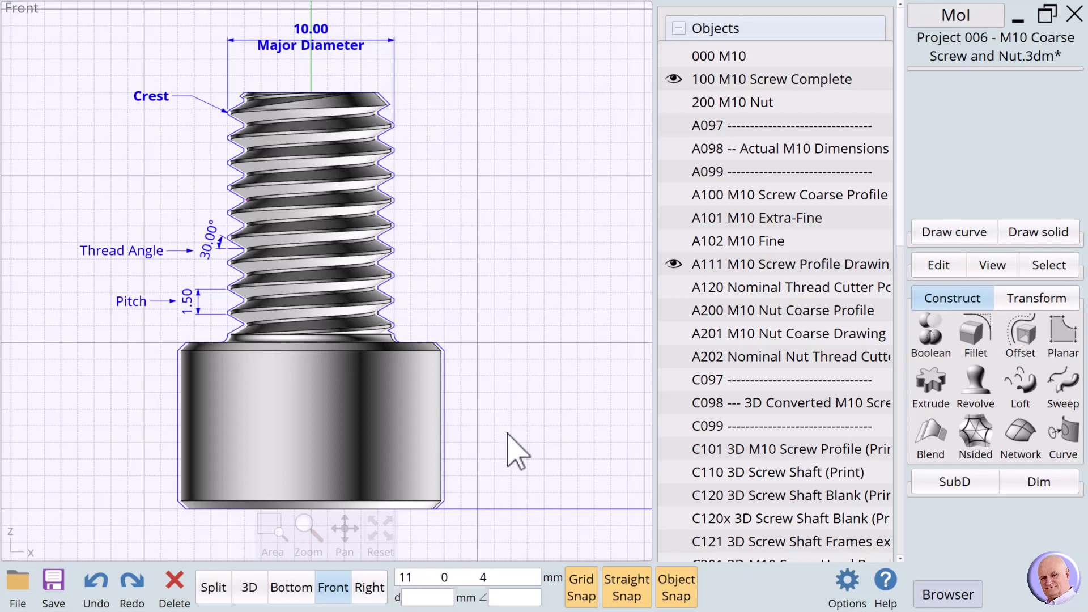
left_click(673, 79)
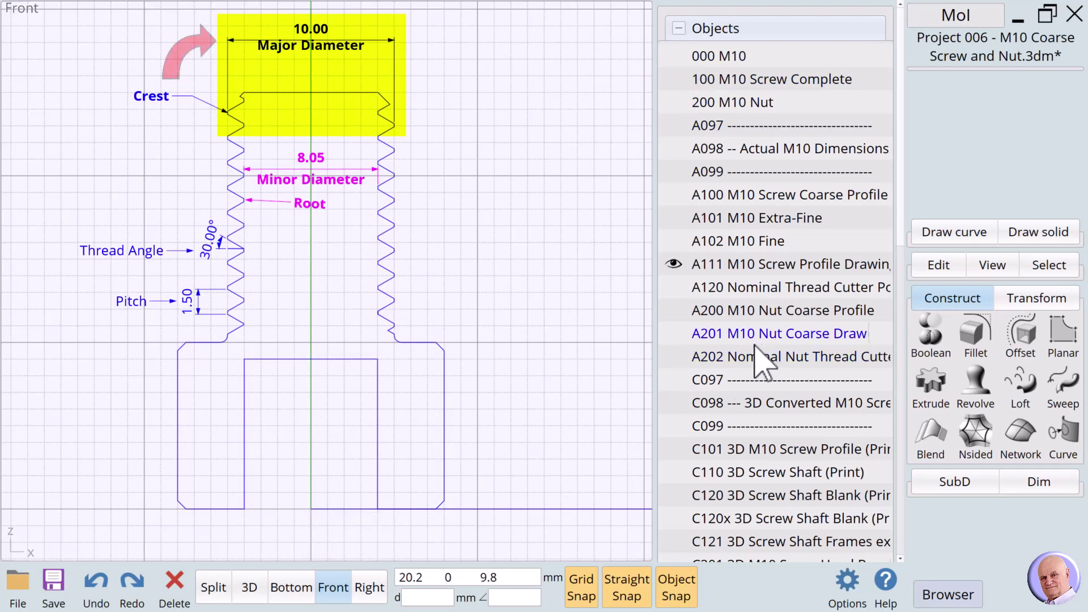
Highlight the Major Diameter, Crest, Minor Diameter and Root annotations on the profile drawing in turn, and clear the selection
left_click(320, 54)
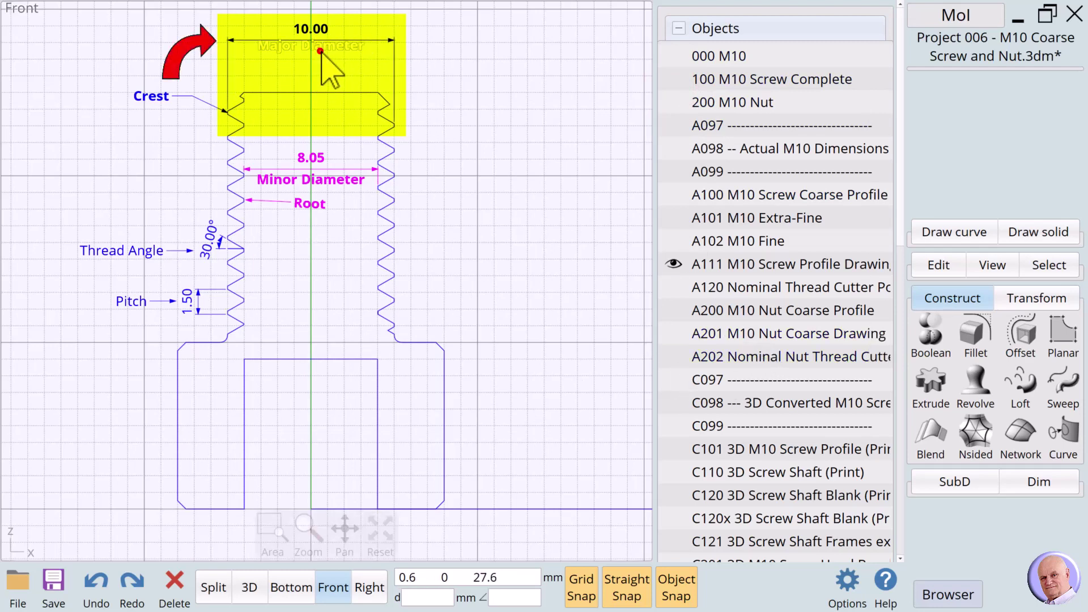
left_click(153, 98)
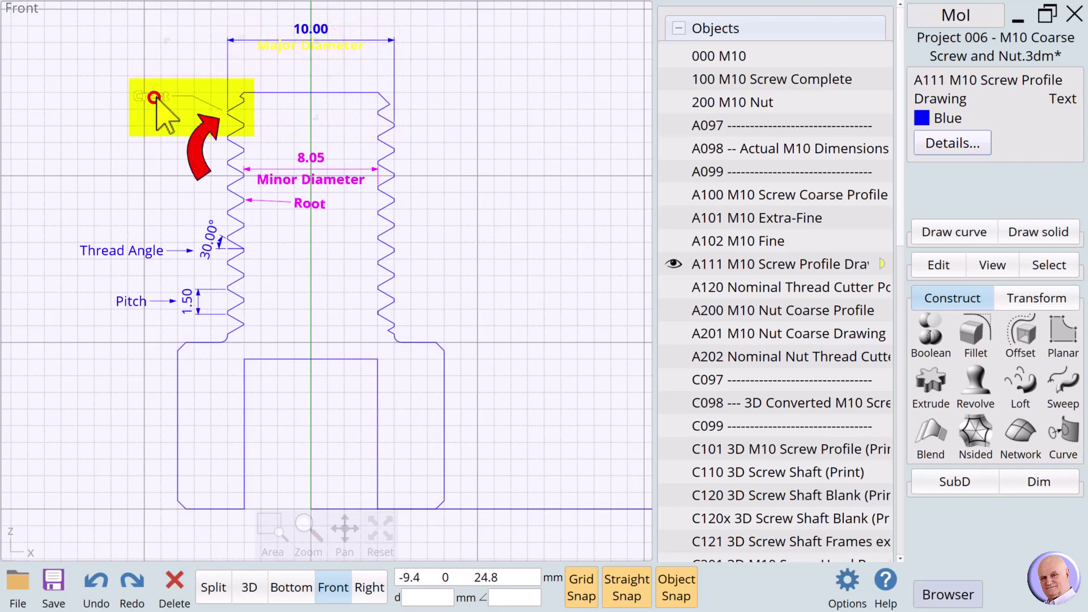
left_click(169, 153)
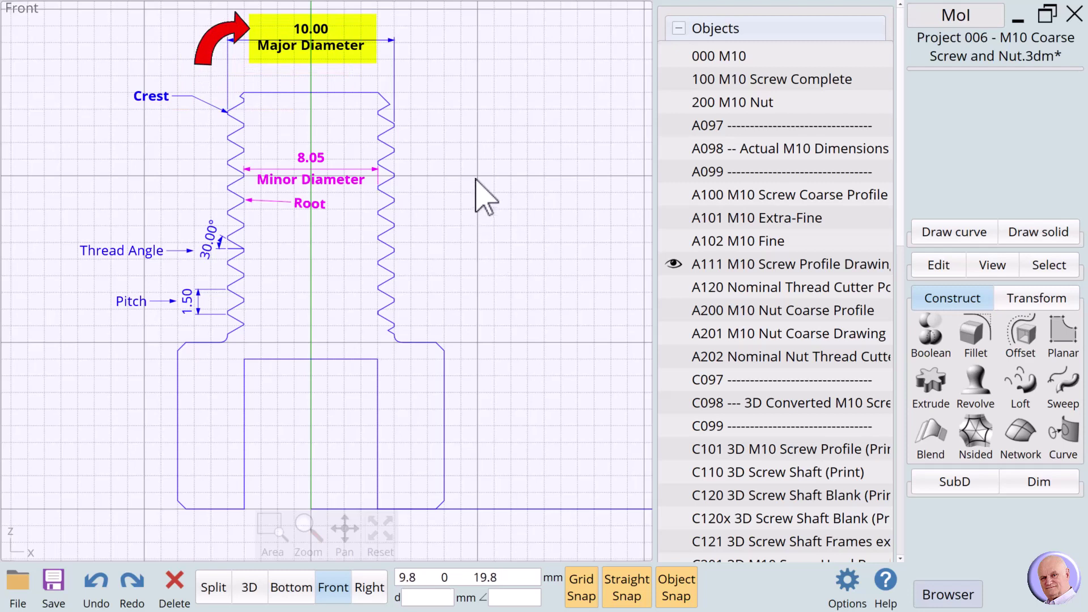
left_click(332, 182)
left_click(453, 229)
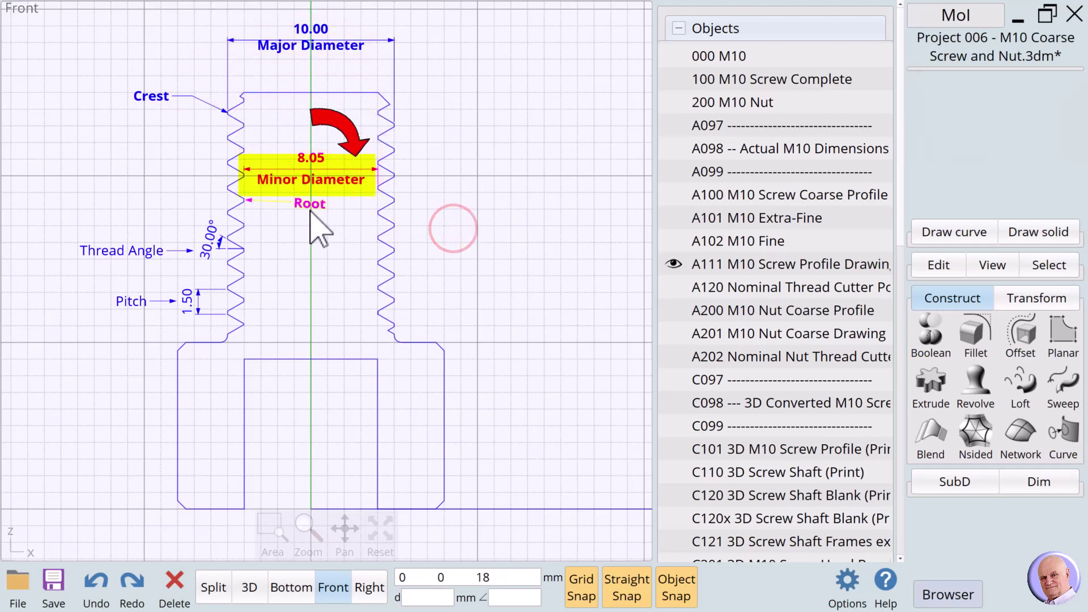
left_click(311, 205)
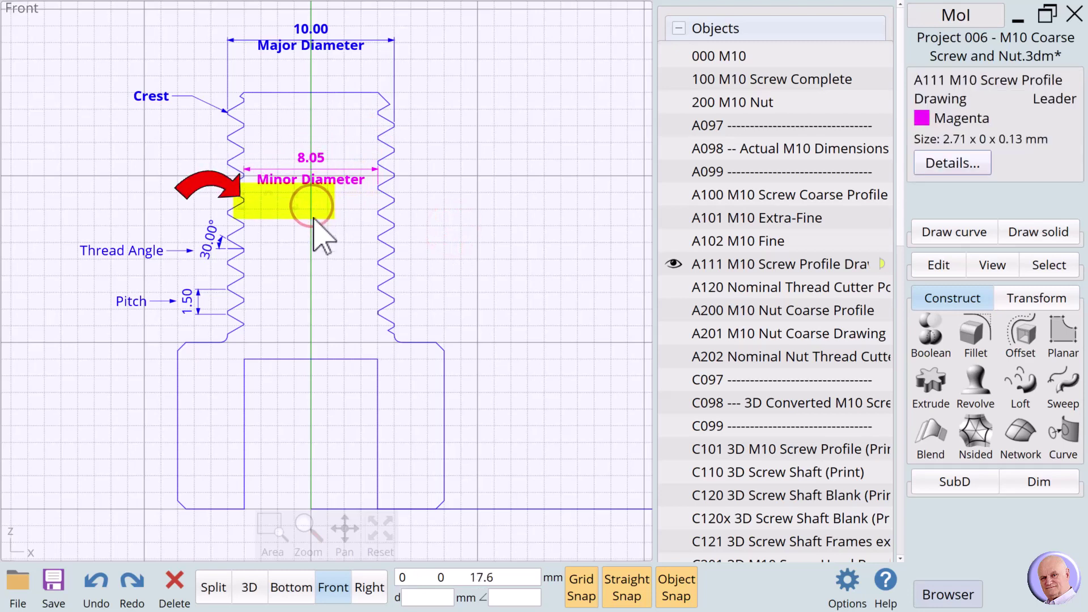
key("Escape")
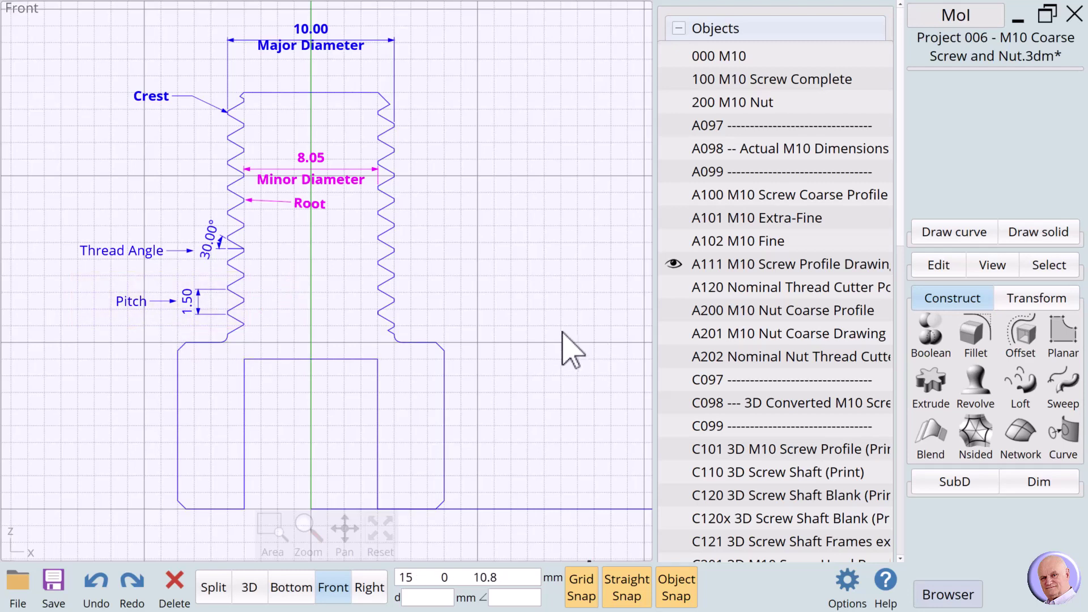
Show the A120 Nominal Thread Cutter Position object and inspect its closed cutter curve up close
left_click(677, 287)
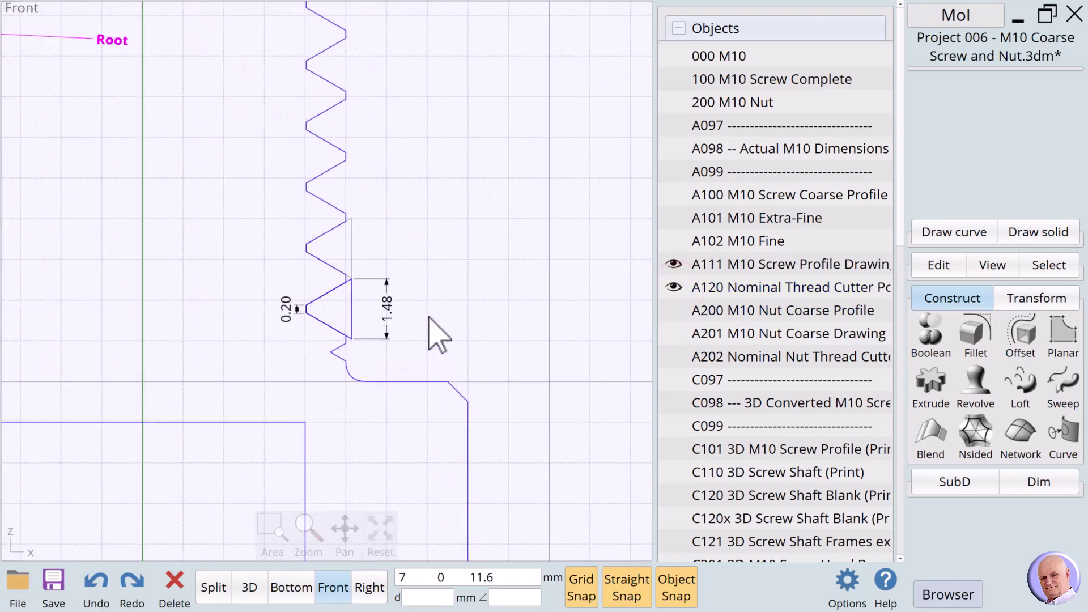
scroll(289, 311, "up", 2)
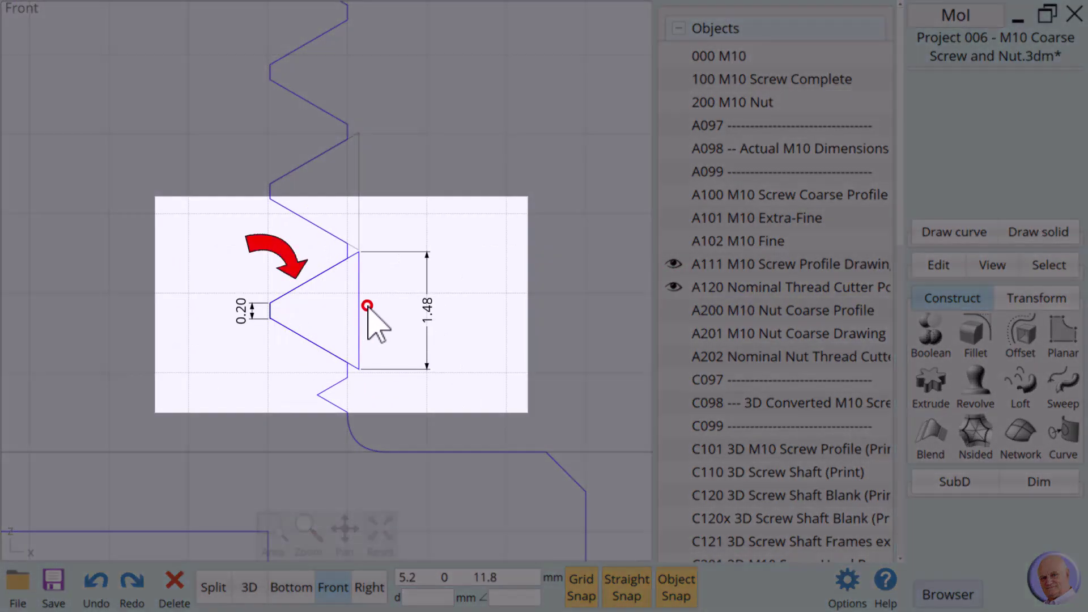
left_click(357, 306)
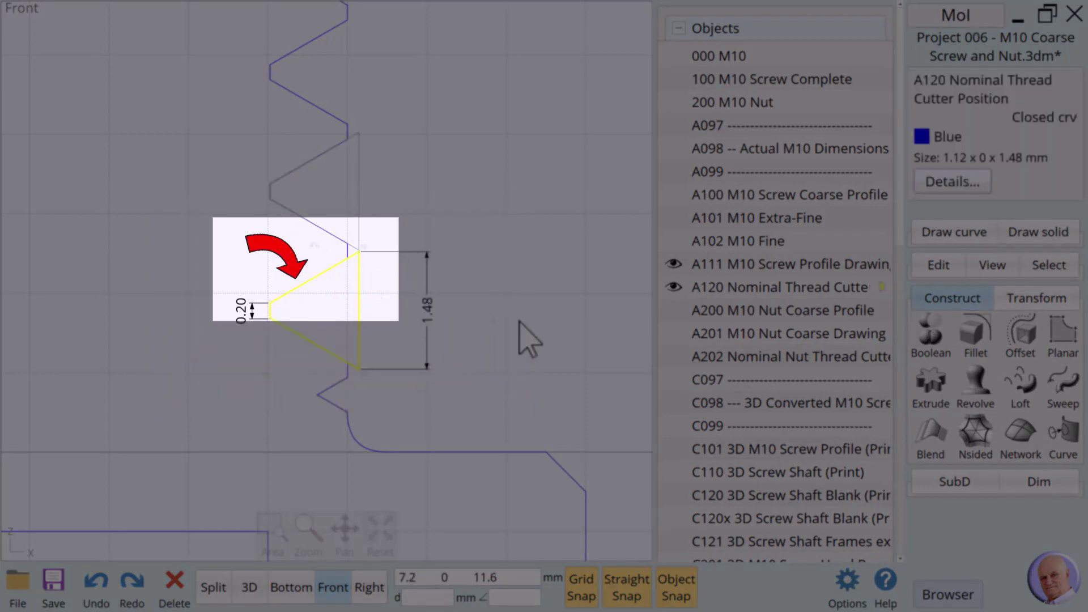
left_click(518, 322)
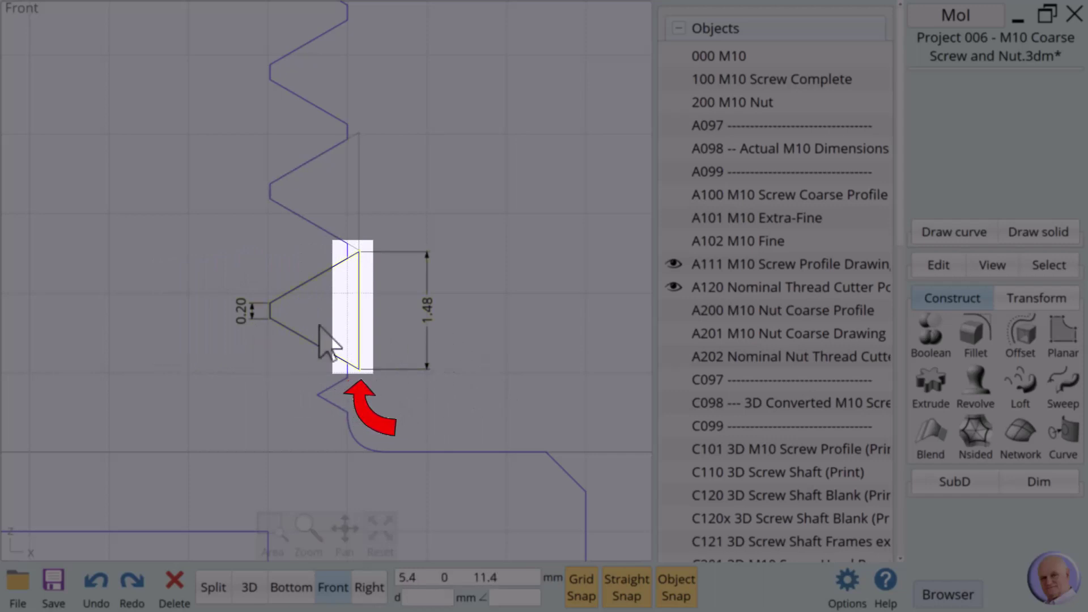
Examine the cutter curve's outer edge beyond the thread crest and its height dimension
left_click(357, 261)
left_click(311, 299)
left_click(419, 315)
left_click(482, 319)
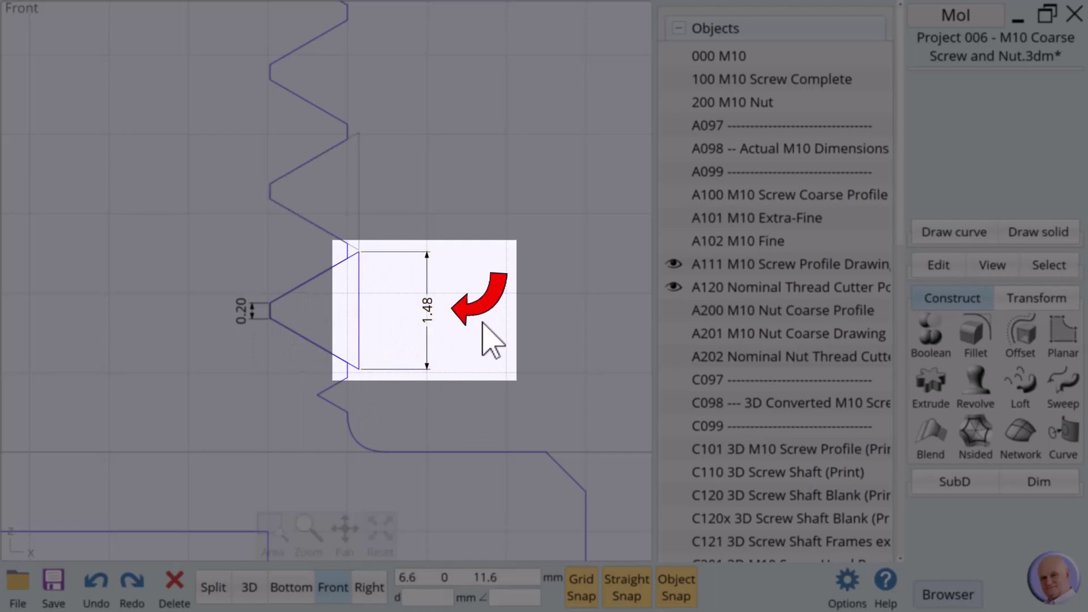
left_click(432, 313)
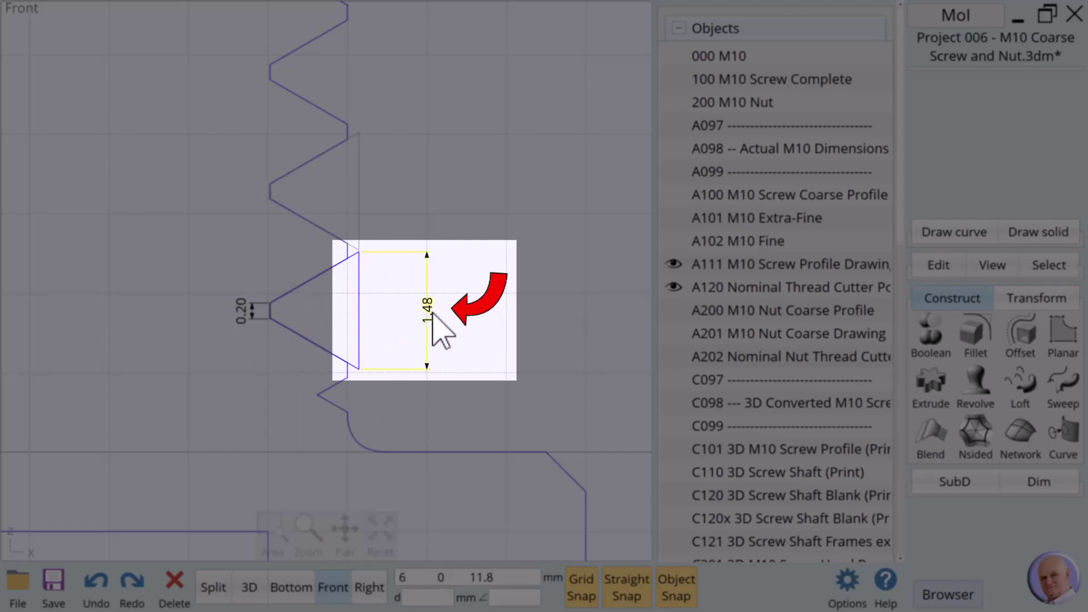
left_click(473, 315)
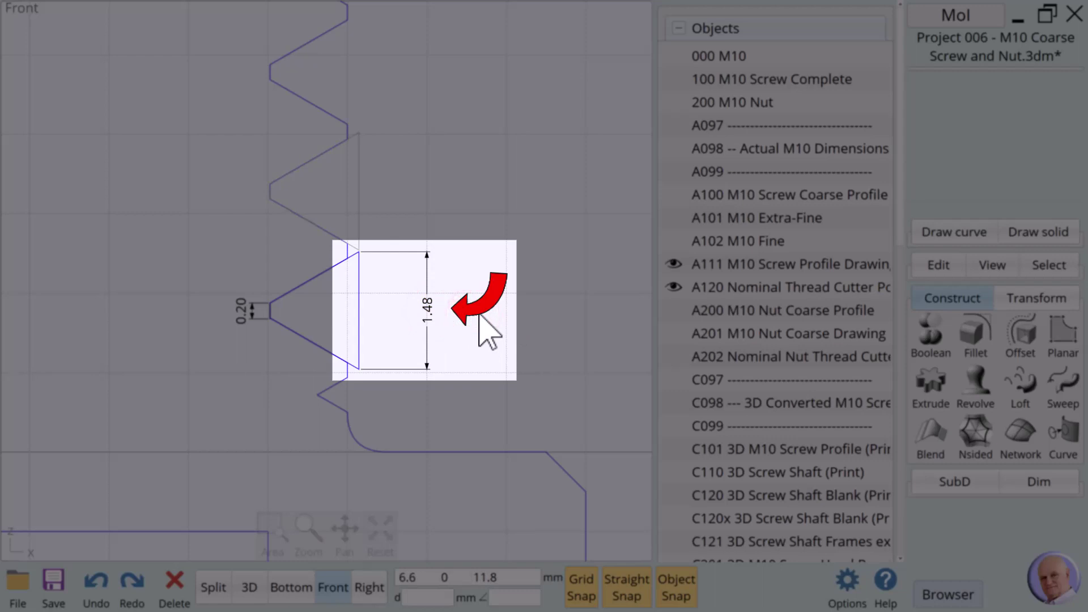
Inspect the gap between the two adjacent cutter positions up close, and return to a wider view of the screw drawing
left_click(367, 253)
scroll(368, 252, "up", 3)
scroll(364, 249, "up", 2)
left_click(332, 250)
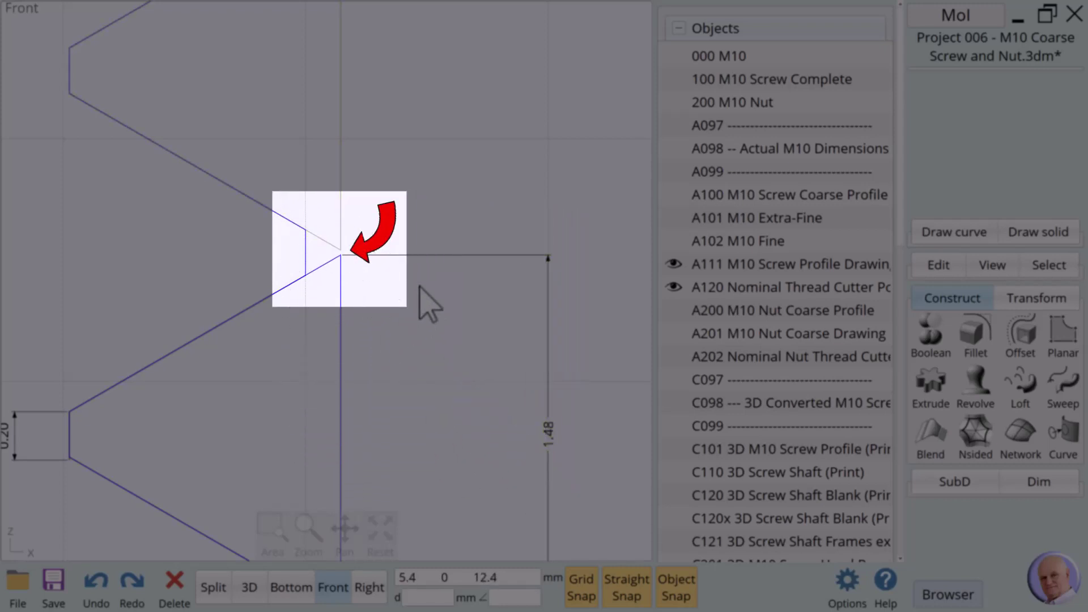
left_click(463, 337)
scroll(464, 335, "down", 4)
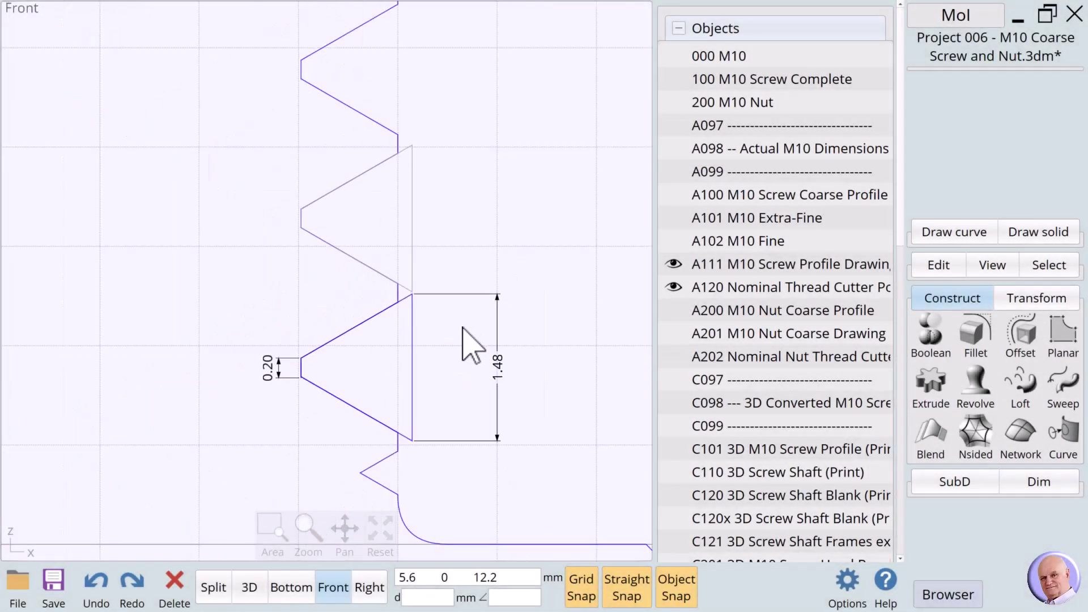
scroll(463, 330, "down", 5)
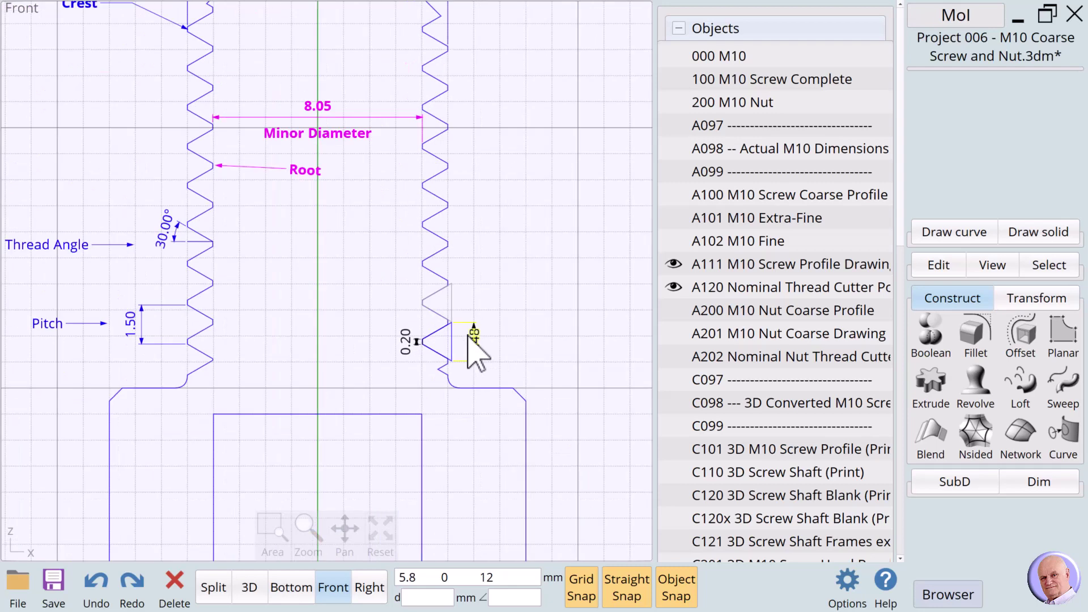
Show the C101 3D M10 Screw Profile (Print) and compare its outline with the nominal profile along the threads
scroll(468, 335, "down", 2)
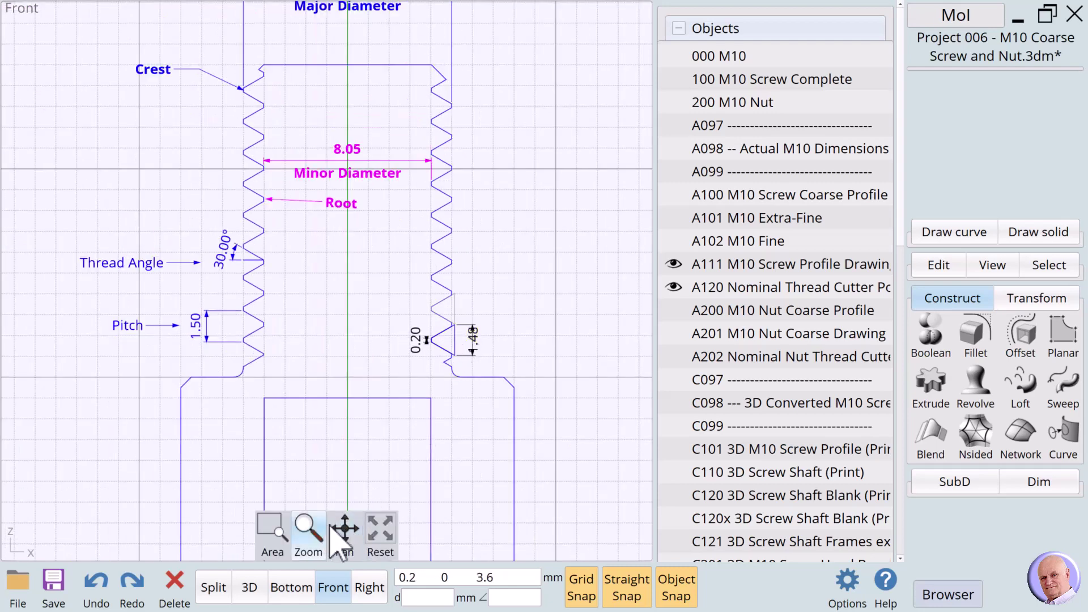
left_click_drag(343, 526, 347, 530)
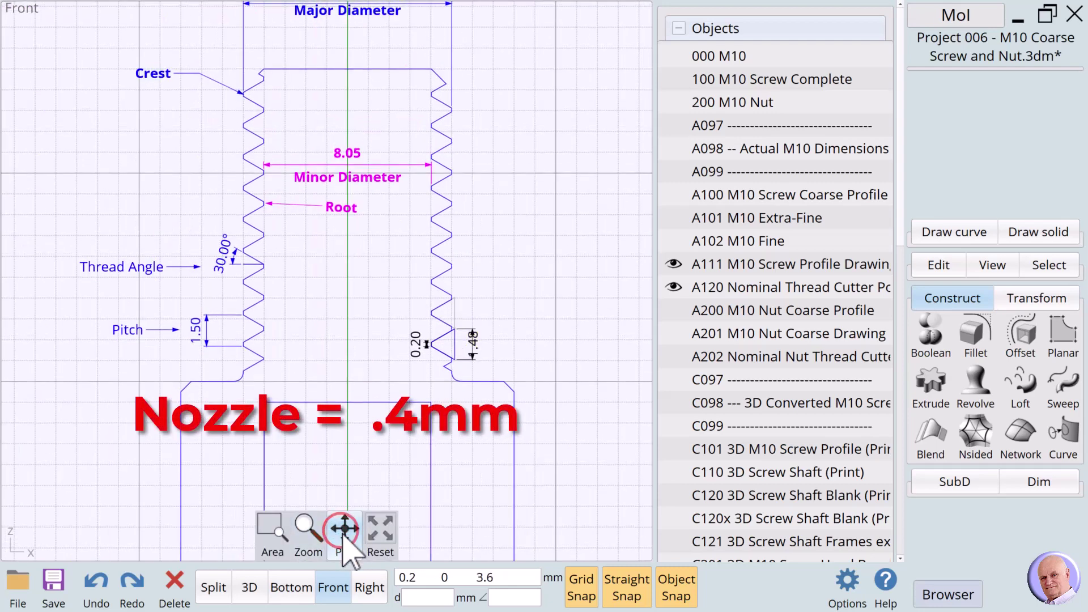
left_click(378, 537)
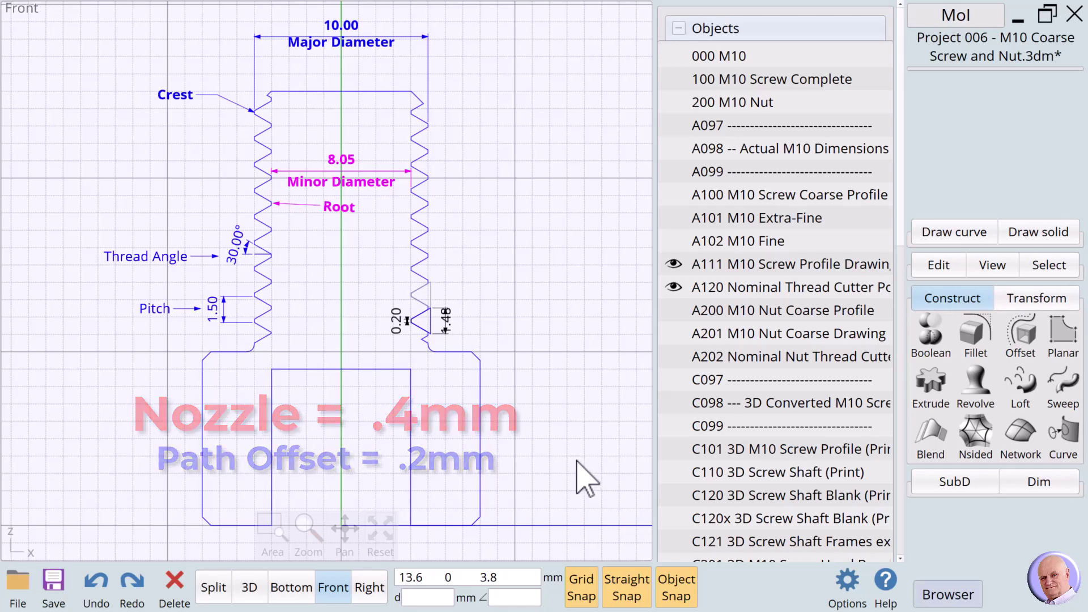
left_click(675, 449)
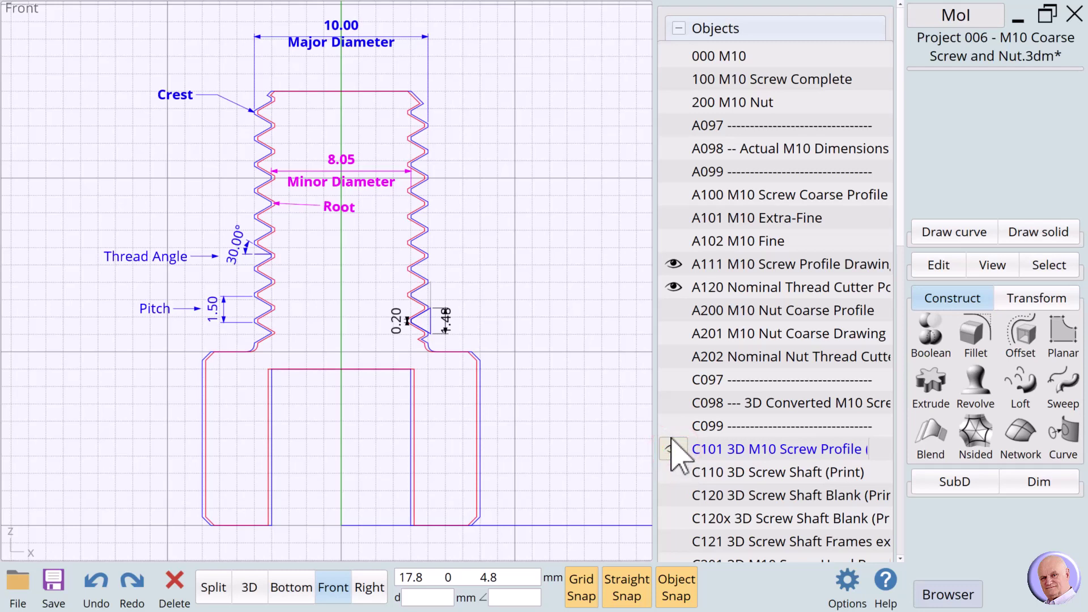
scroll(397, 295, "up", 4)
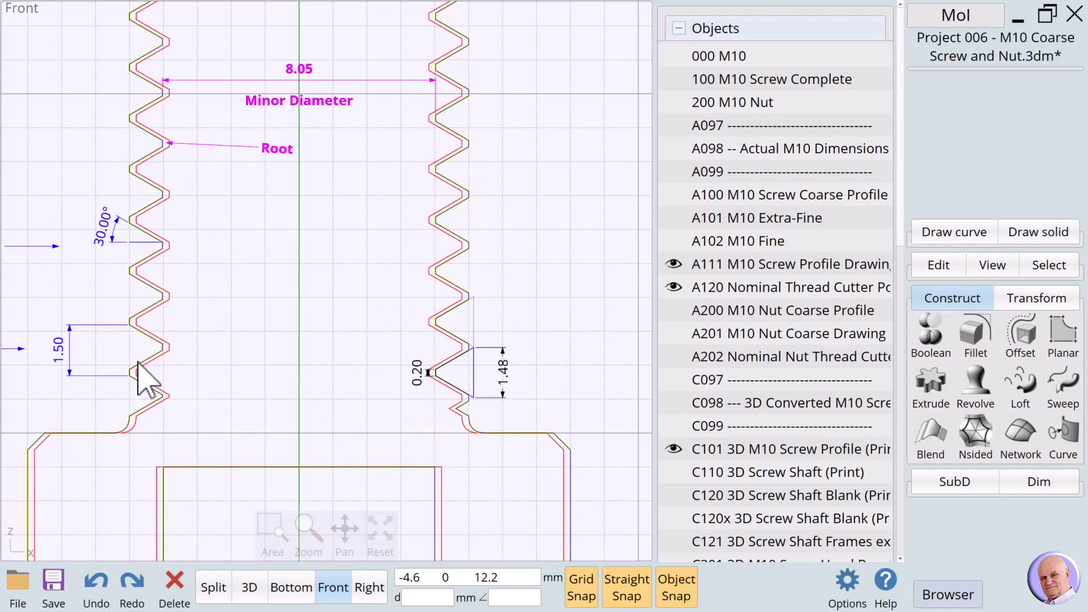
left_click(611, 371)
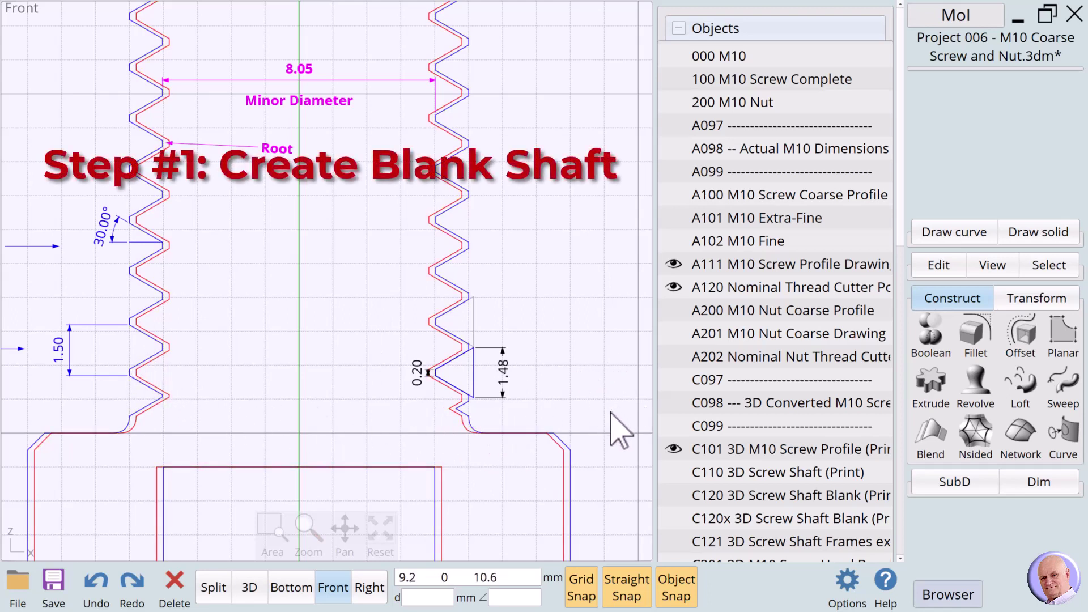
Show the C121 3D Screw Shaft Frames, select its circle, check it in the 3D view and return to the front view
scroll(614, 418, "down", 3)
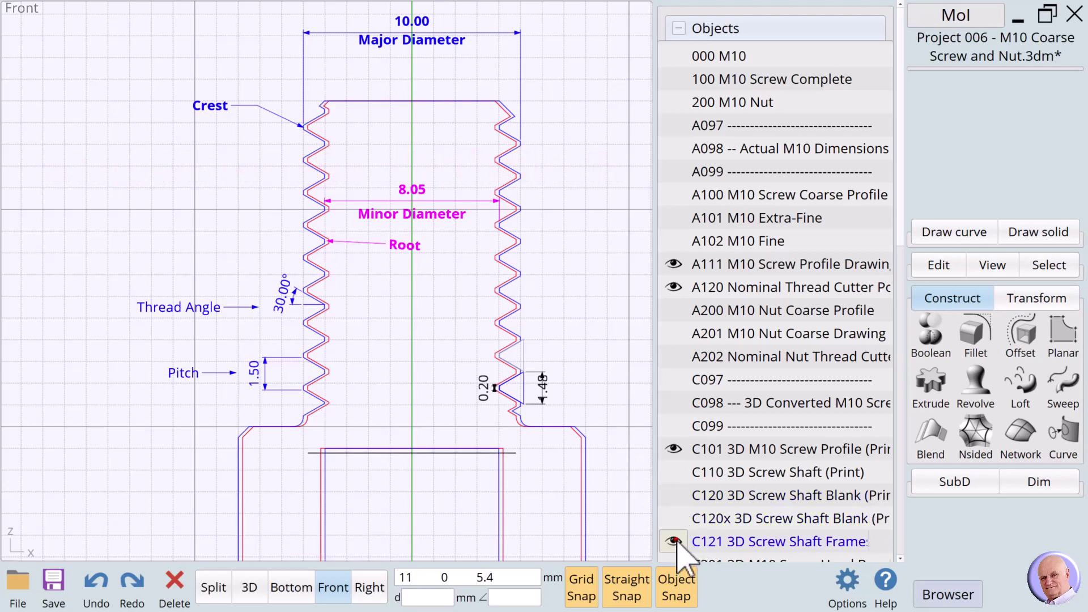
left_click(512, 454)
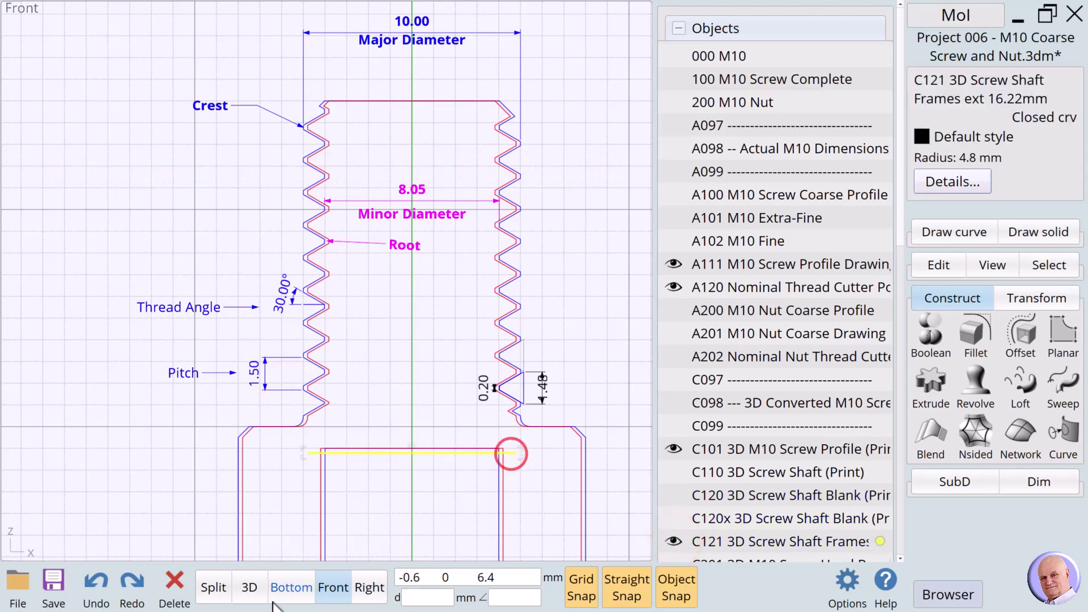
left_click(248, 588)
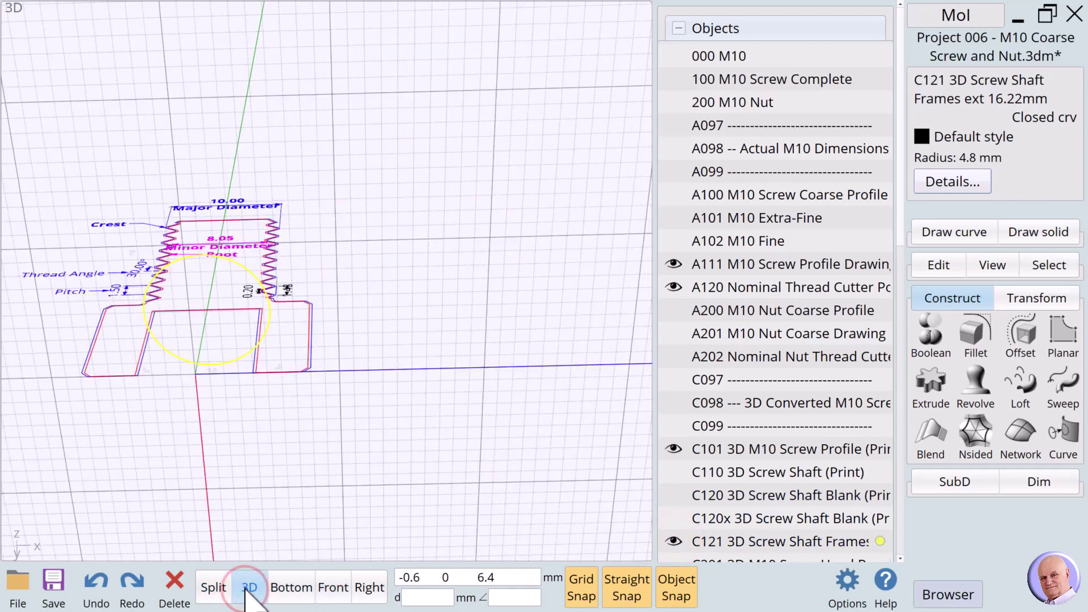
left_click(331, 588)
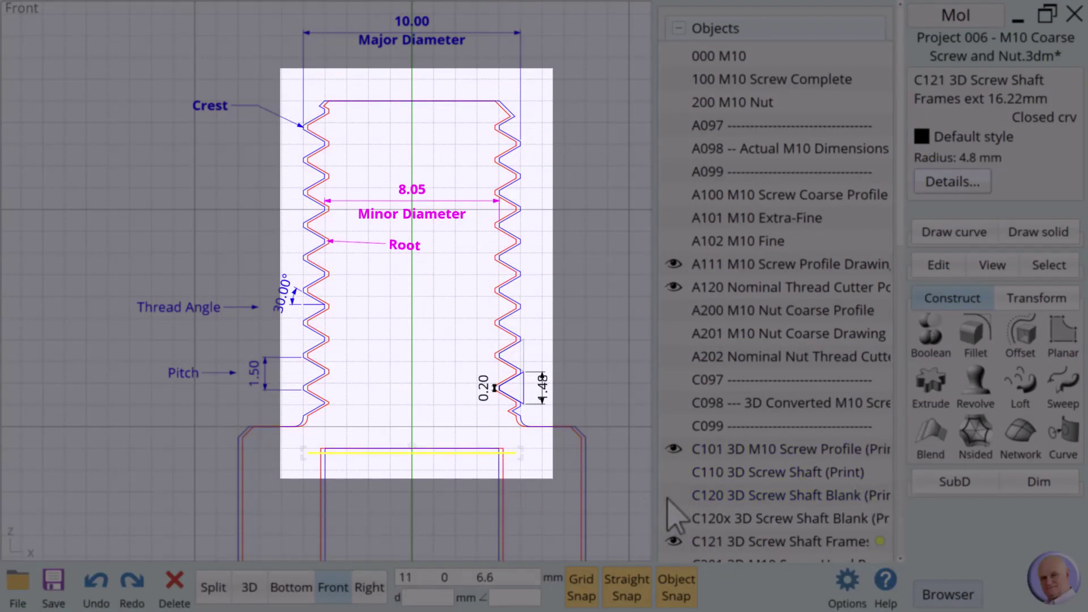
Show the C120 3D Screw Shaft Blank to examine the unthreaded shaft over the profile, and clear the selection
left_click(673, 495)
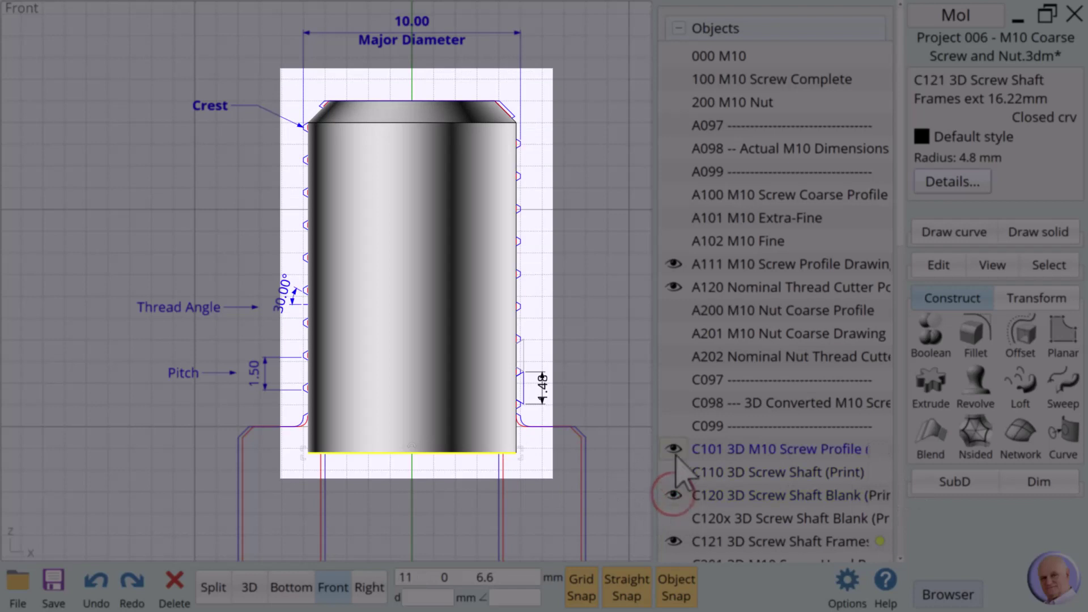
left_click(469, 283)
left_click(605, 173)
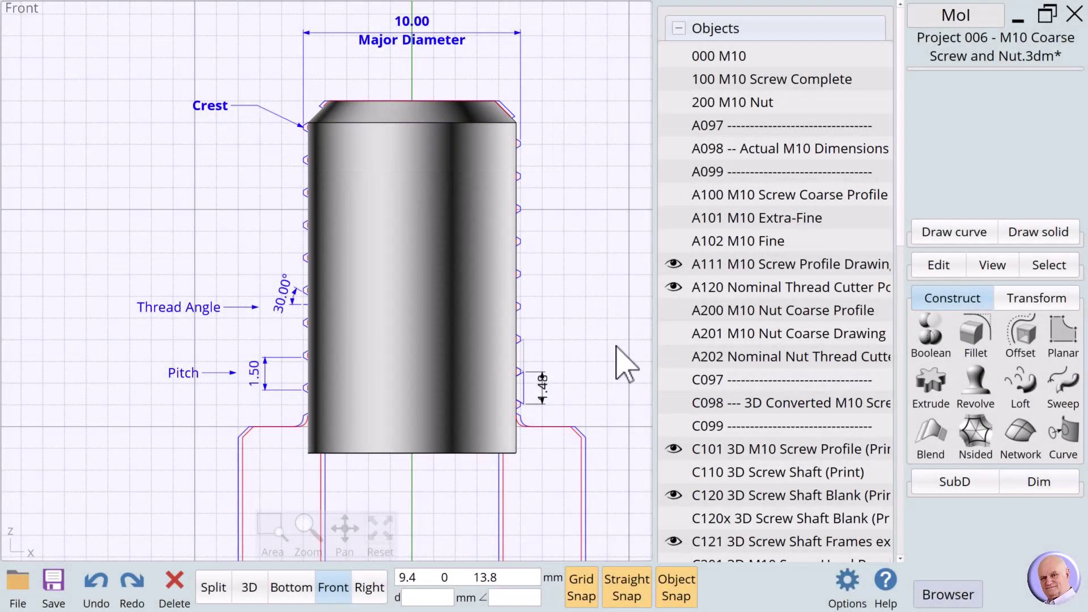
Show the C110 3D Screw Shaft (Print) on its own, and bring back the C120 blank to compare the two shafts
left_click(673, 495)
left_click(673, 472)
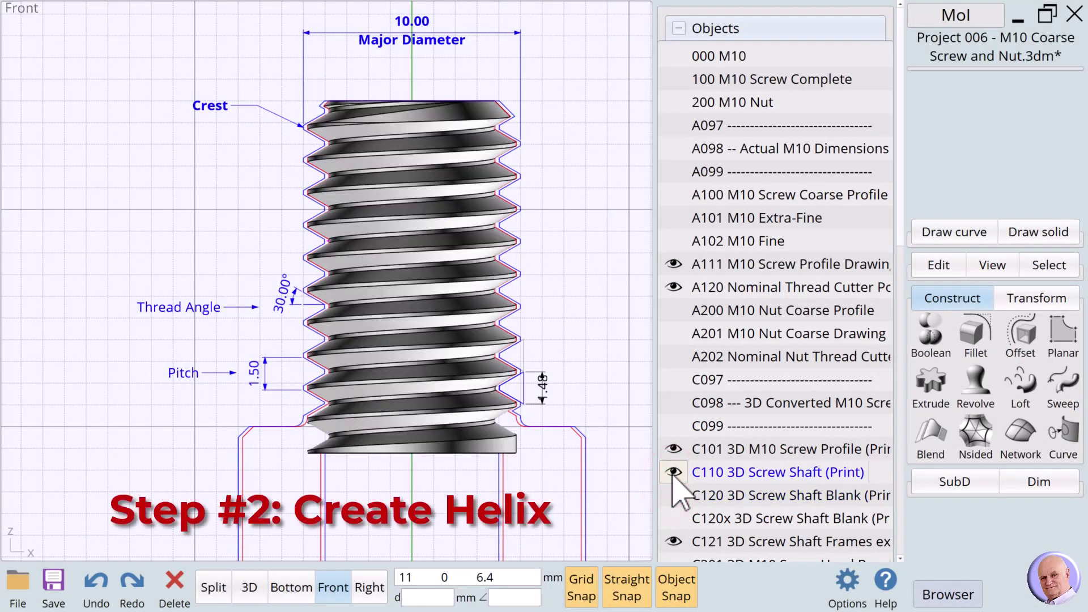
left_click(673, 495)
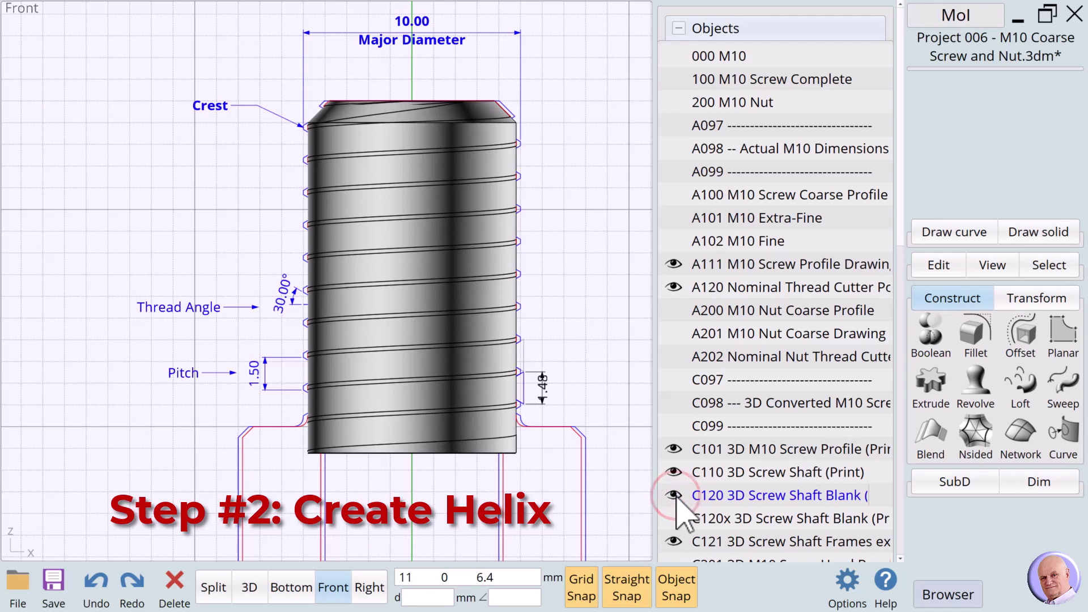
scroll(636, 498, "down", 5)
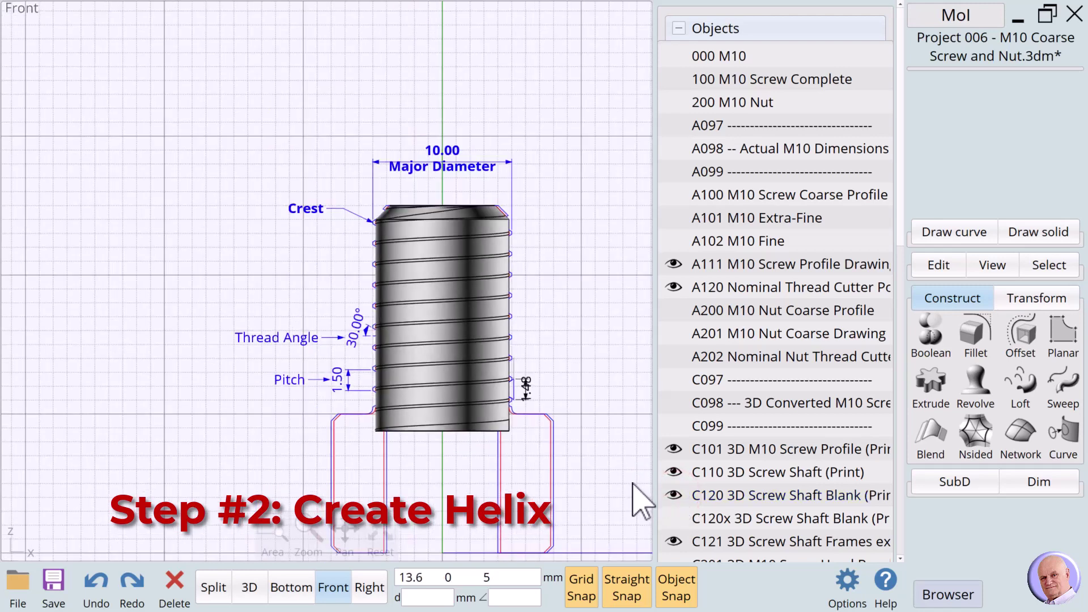
left_click_drag(347, 524, 377, 466)
scroll(365, 408, "up", 1)
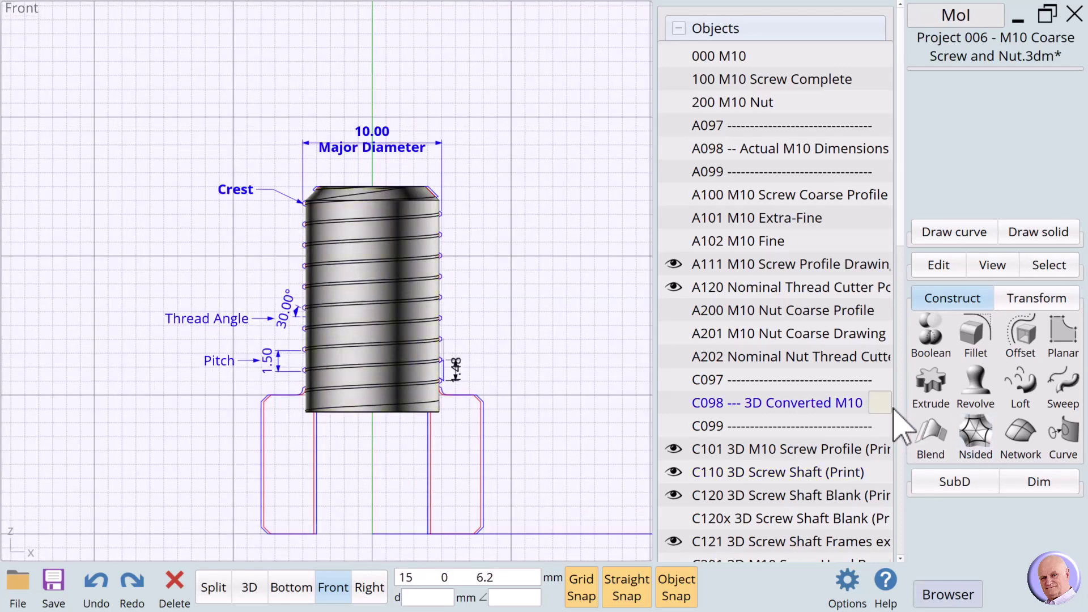
Hide both the C110 3D Screw Shaft (Print) and the C120 3D Screw Shaft Blank
left_click(899, 225)
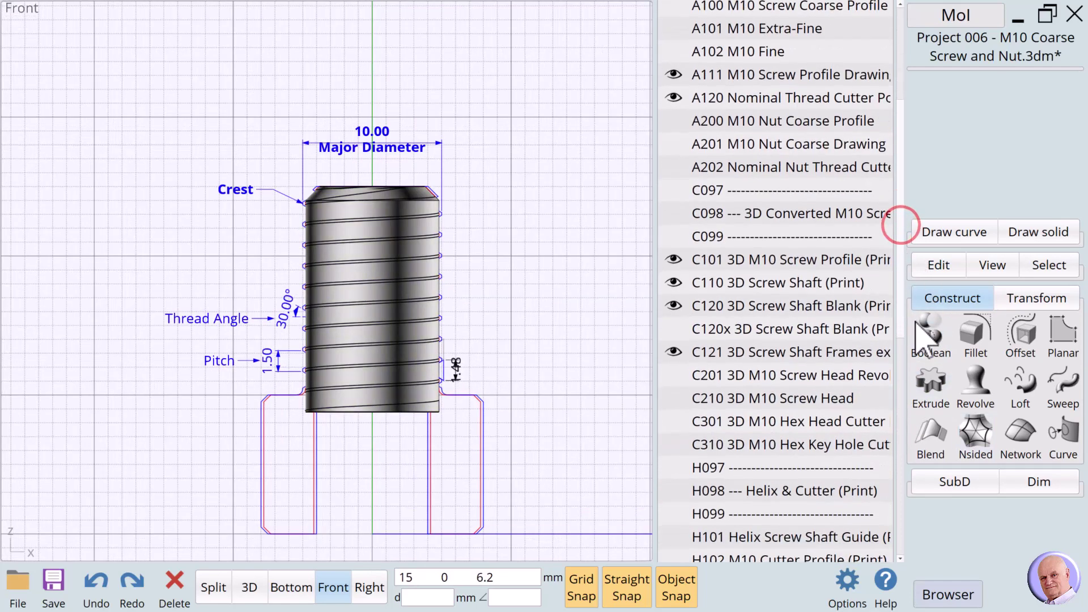
left_click(673, 263)
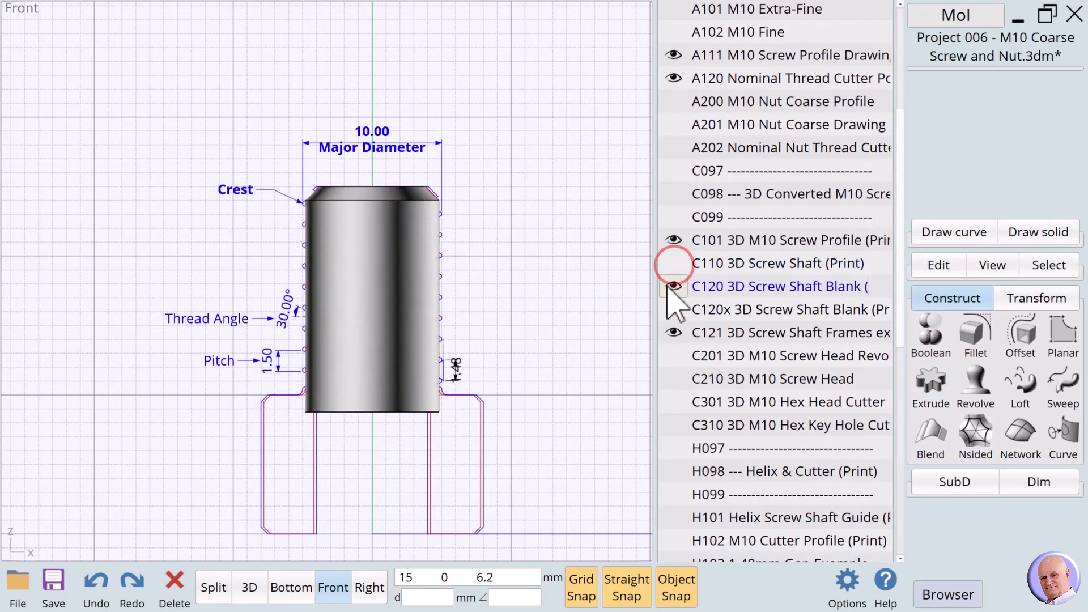
left_click(673, 286)
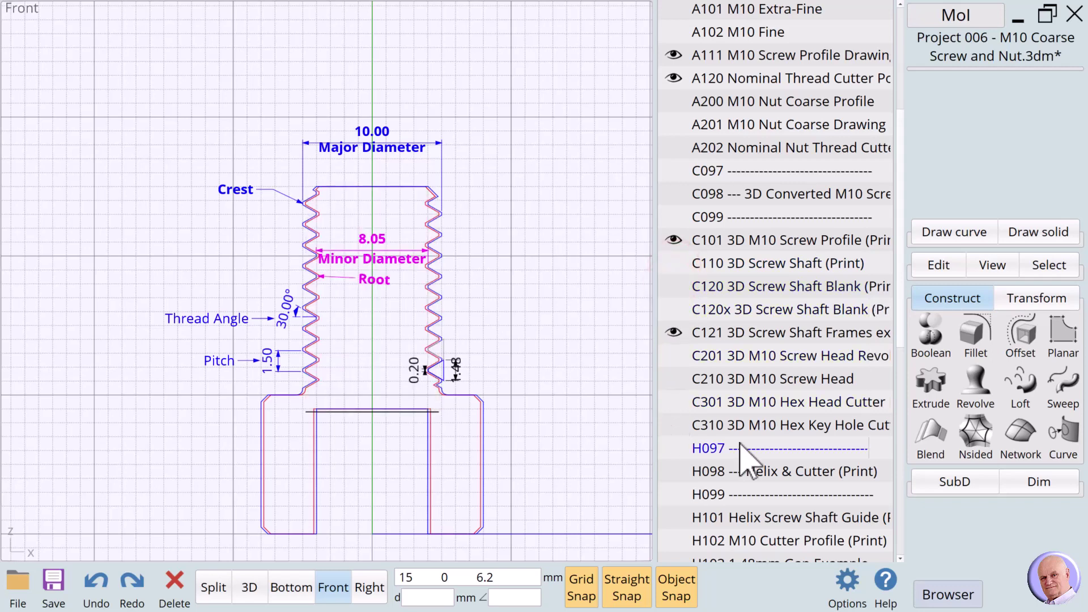
Show the H101 Helix Screw Shaft Guide (Print) and select its rectangle to check its size against the number-of-threads note
left_click_drag(897, 309, 904, 410)
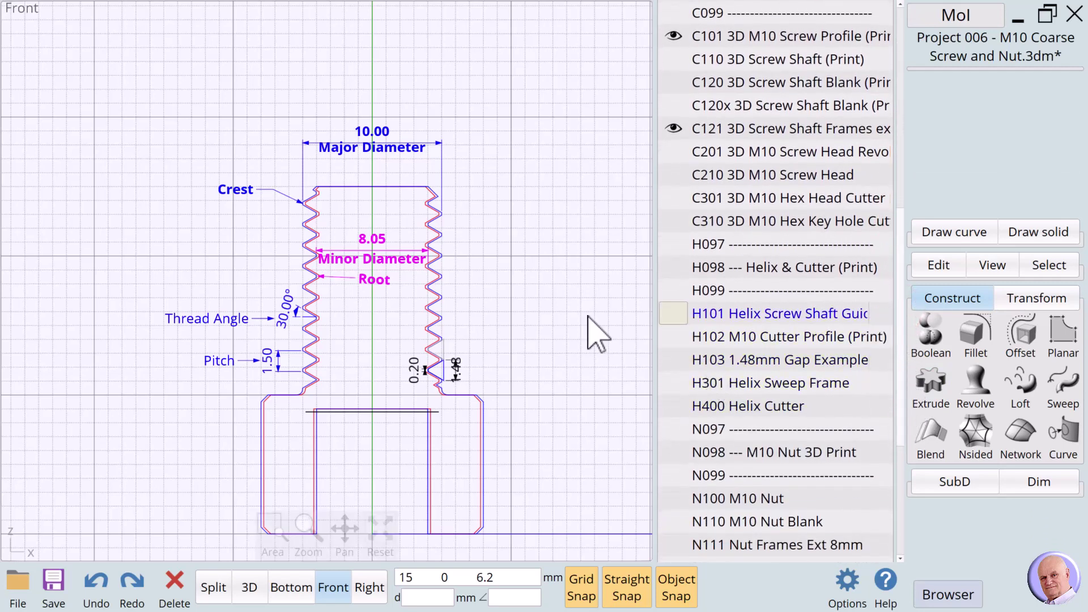
left_click(673, 314)
scroll(480, 272, "up", 3)
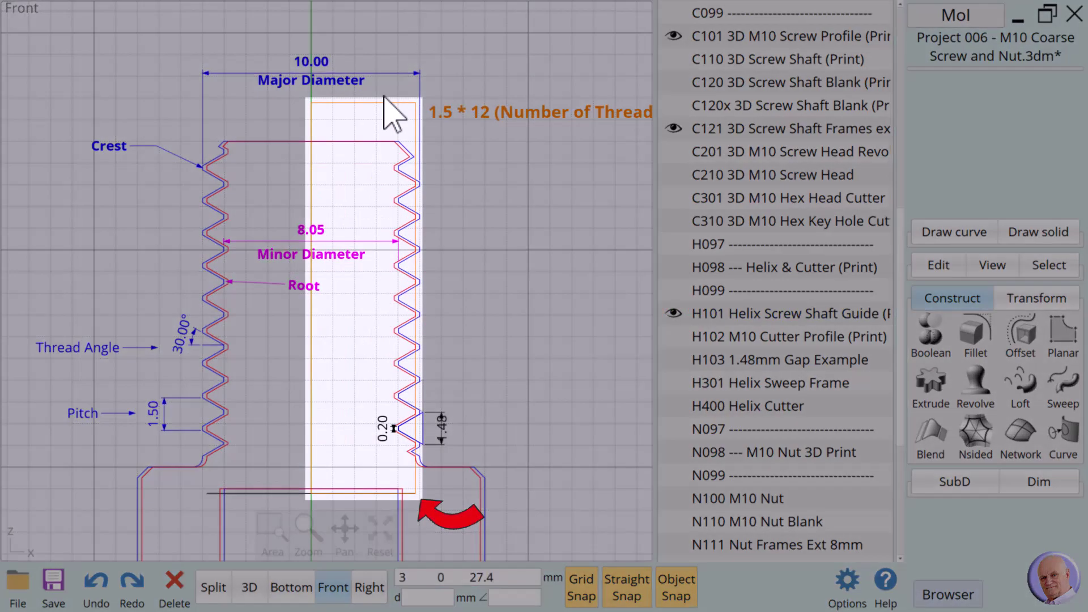
left_click(388, 104)
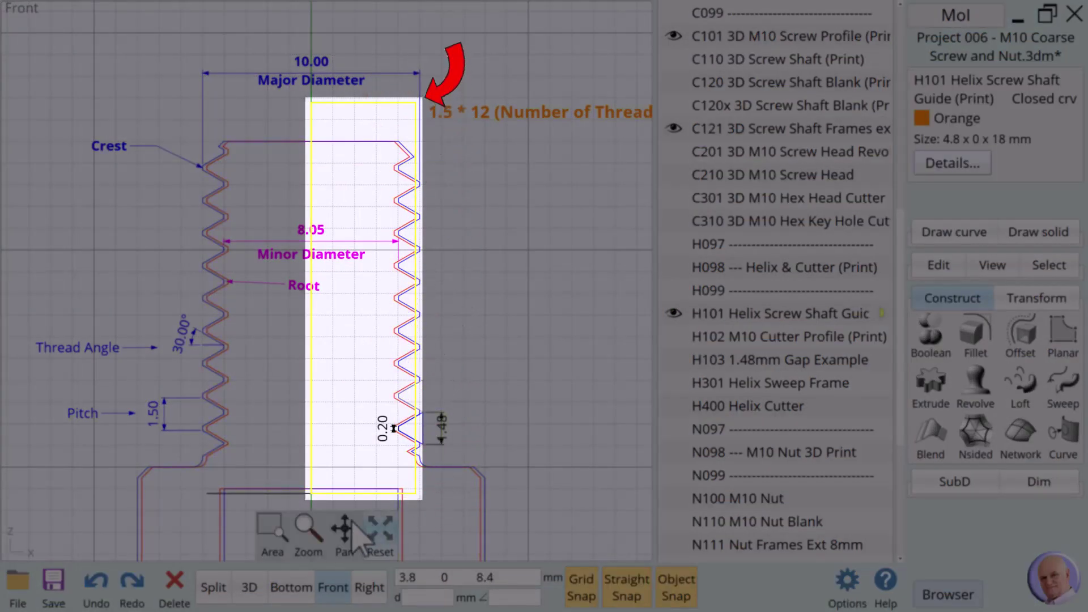
left_click_drag(345, 526, 306, 536)
left_click(453, 290)
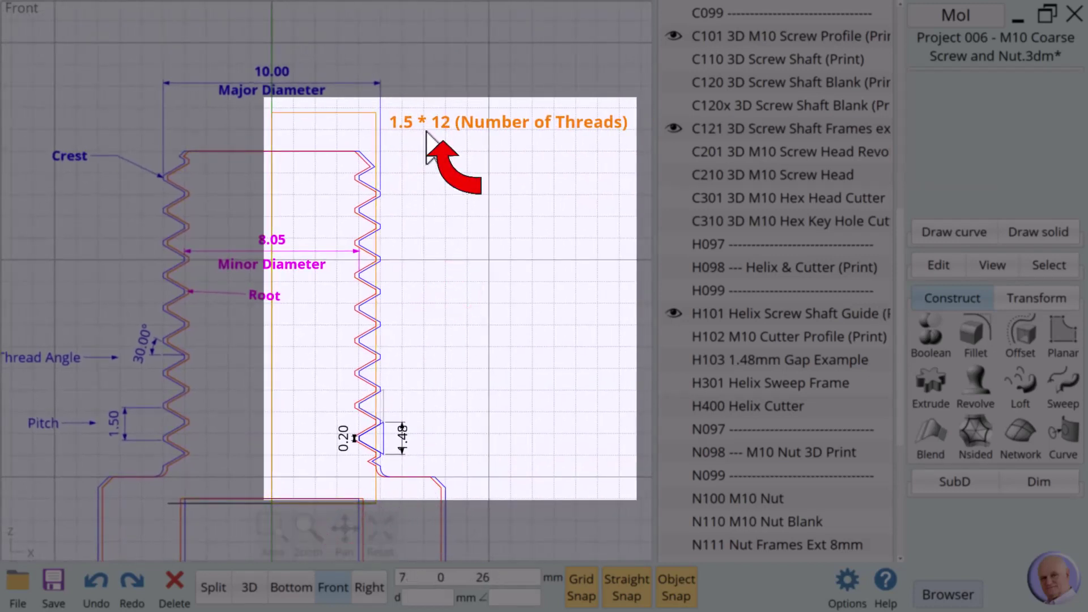
left_click(374, 135)
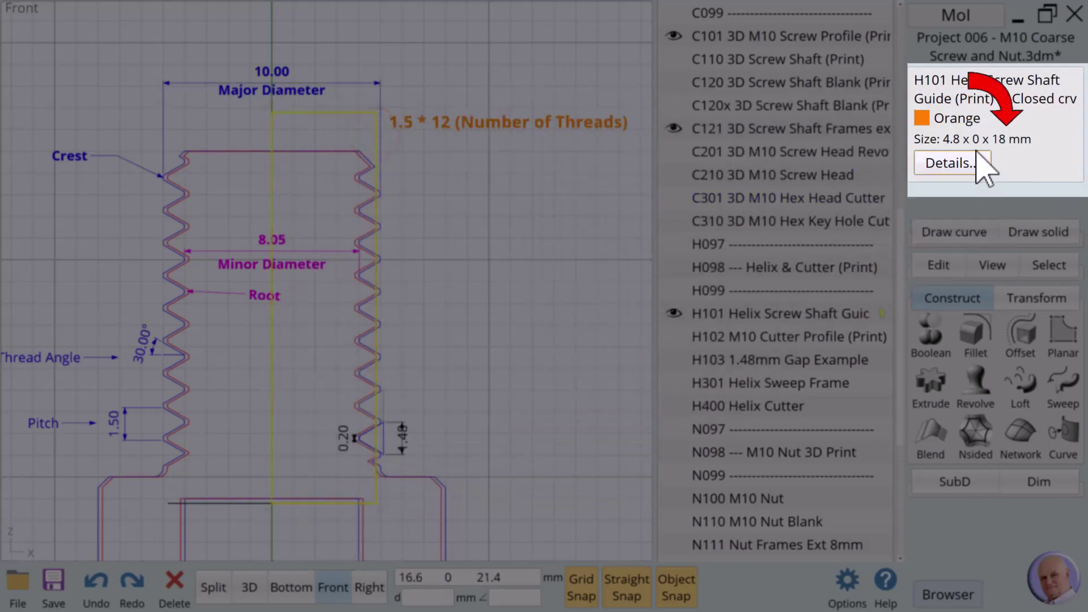
left_click(480, 308)
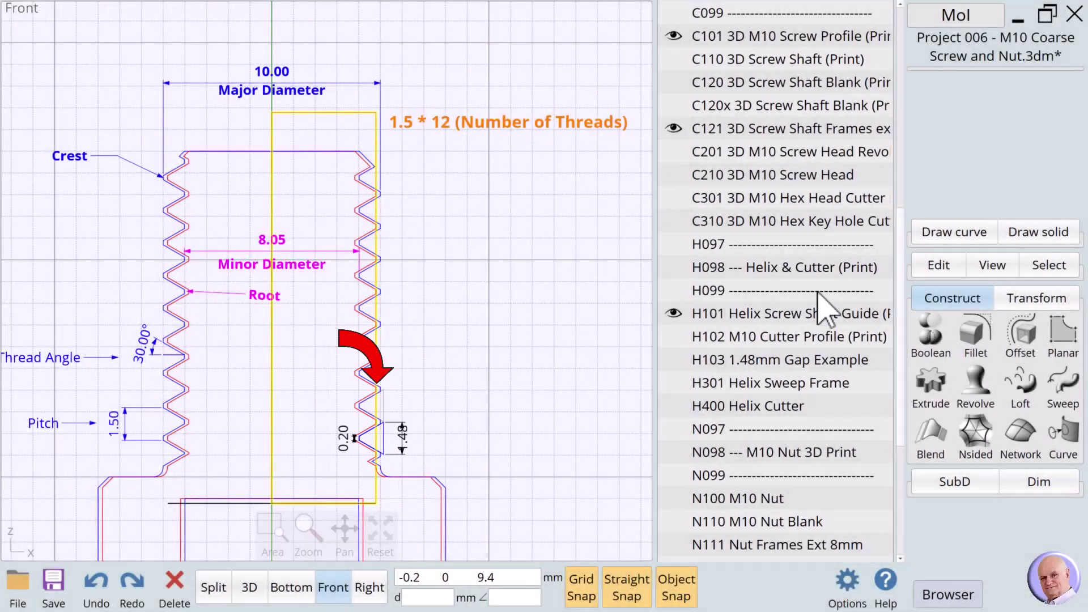
Draw a helix along the guide's centre axis from the shaft frame's centre to the guide's upper end, with a 4.8 mm start radius
left_click(952, 229)
left_click(1064, 313)
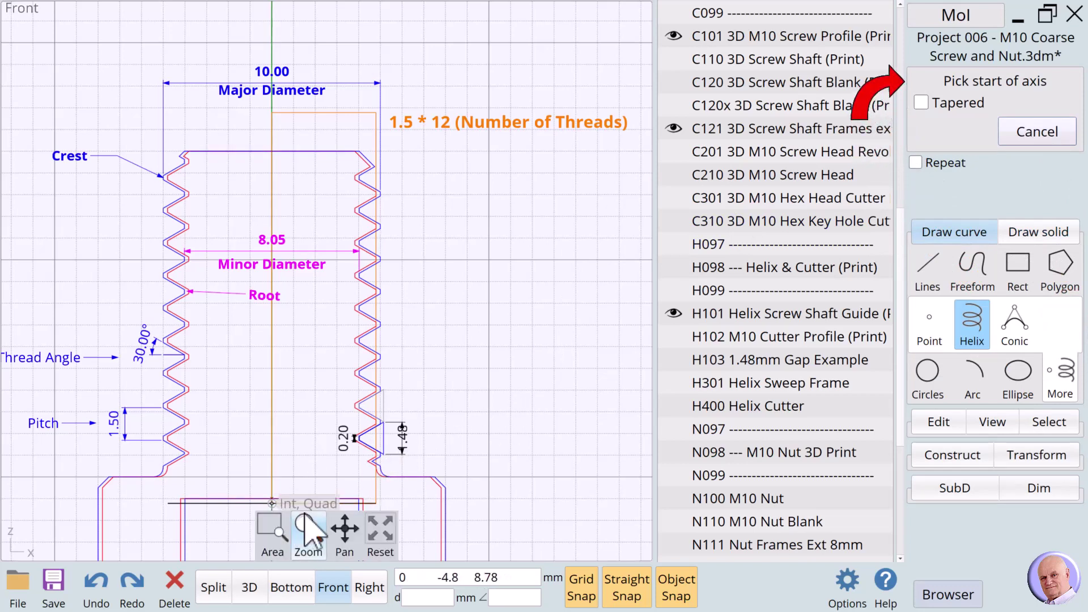
left_click_drag(347, 530, 346, 564)
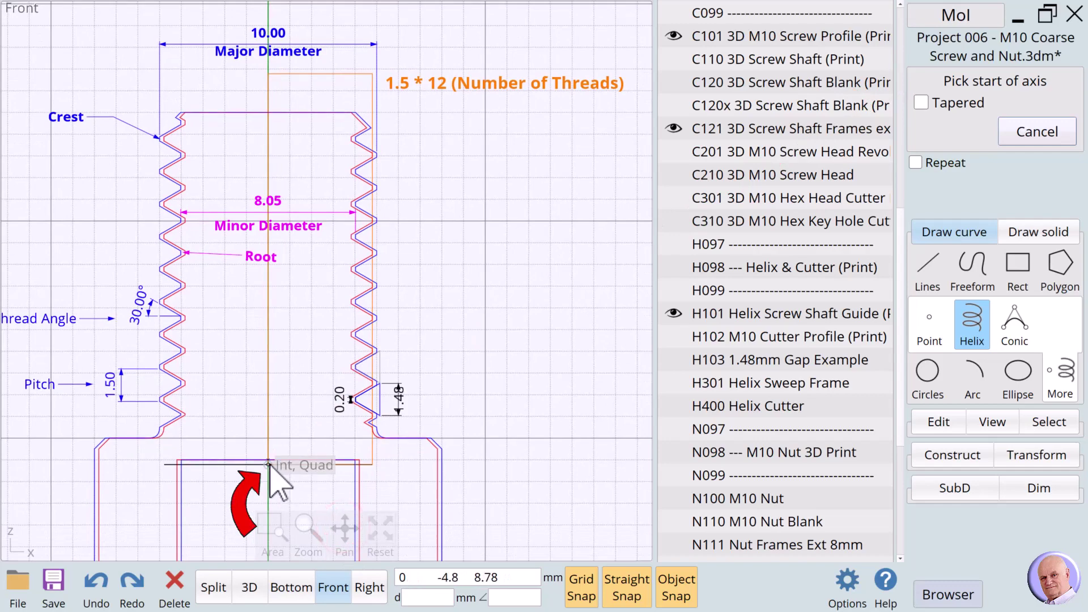
left_click(269, 465)
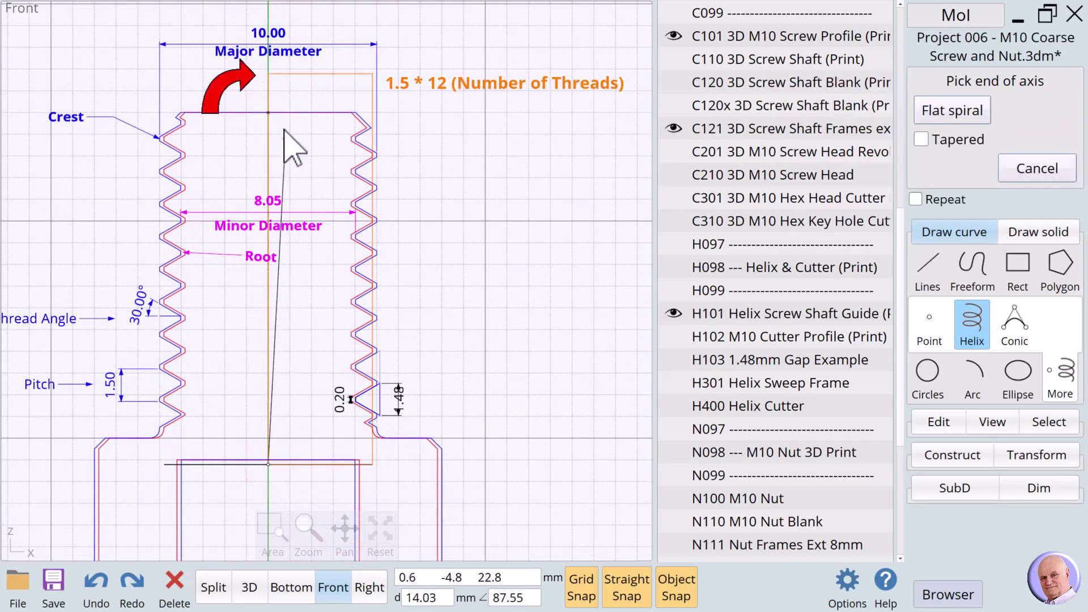
left_click(268, 74)
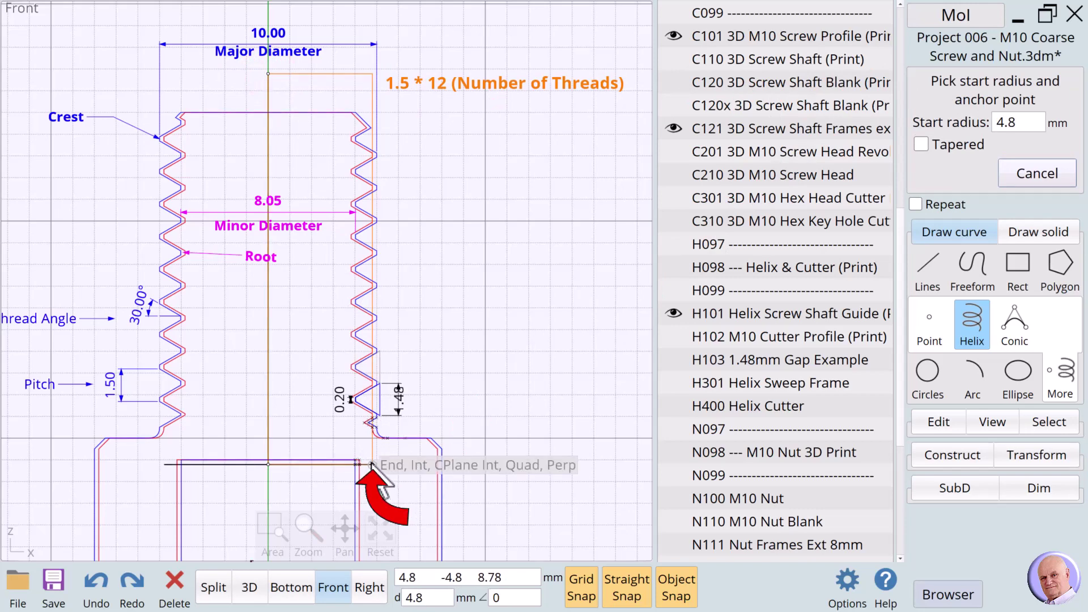
left_click(371, 465)
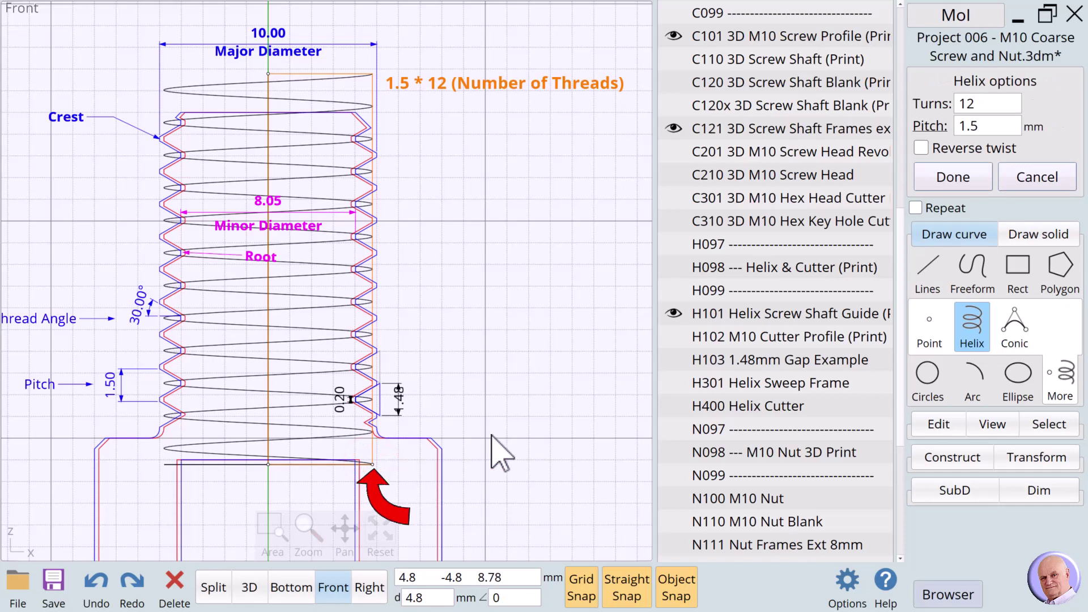
Try a pitch of 10 mm for the helix
left_click(990, 128)
left_click(899, 244)
left_click(903, 276)
left_click(971, 314)
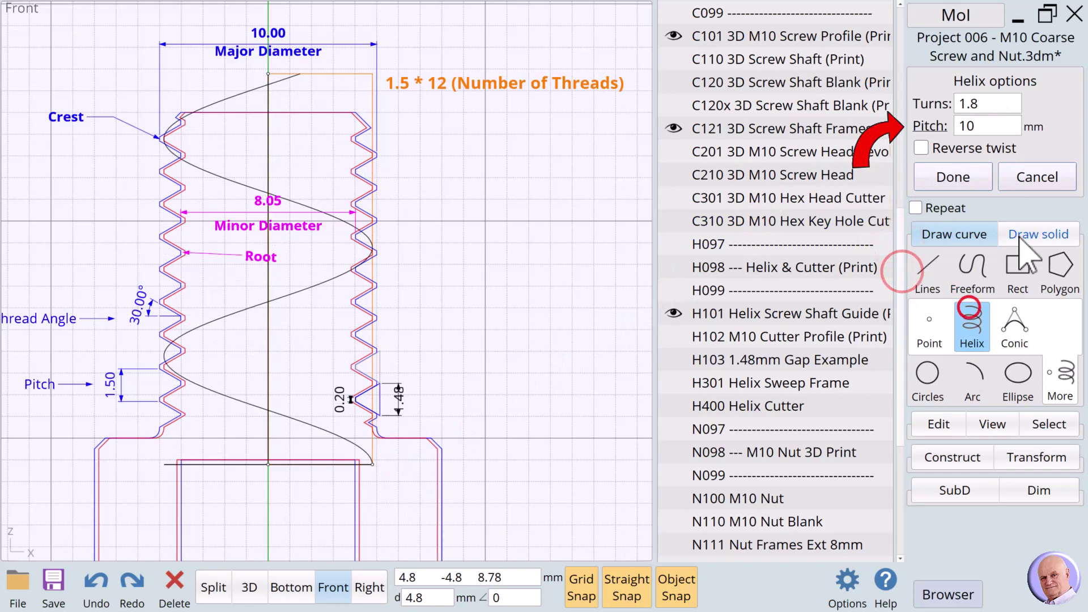
Set the helix pitch to 1.5 mm and keep 12 turns
left_click(980, 127)
left_click(903, 245)
left_click(946, 278)
left_click(947, 214)
left_click(971, 314)
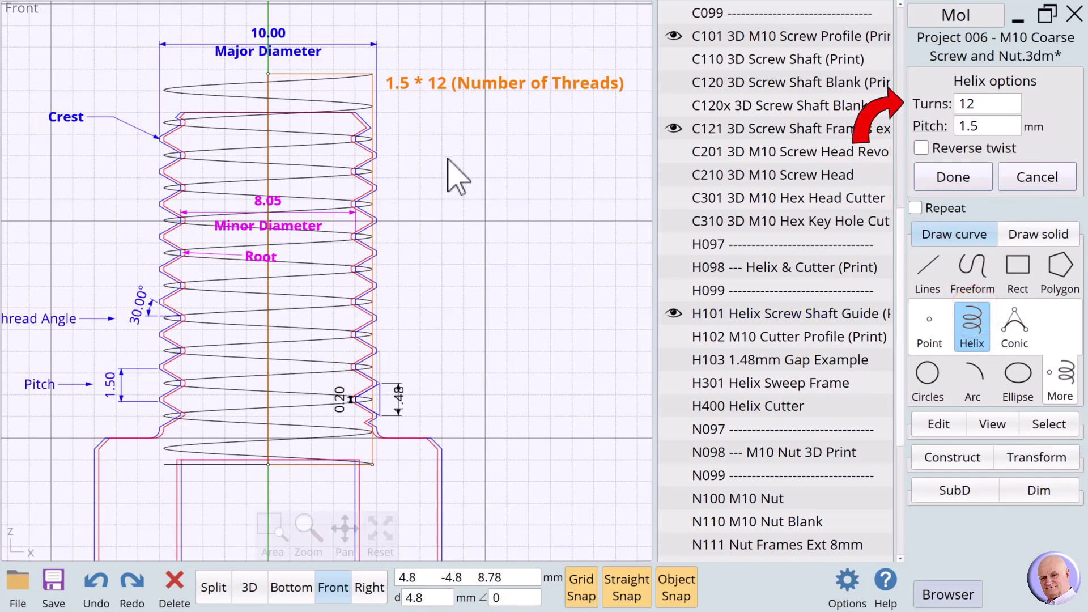
left_click(990, 104)
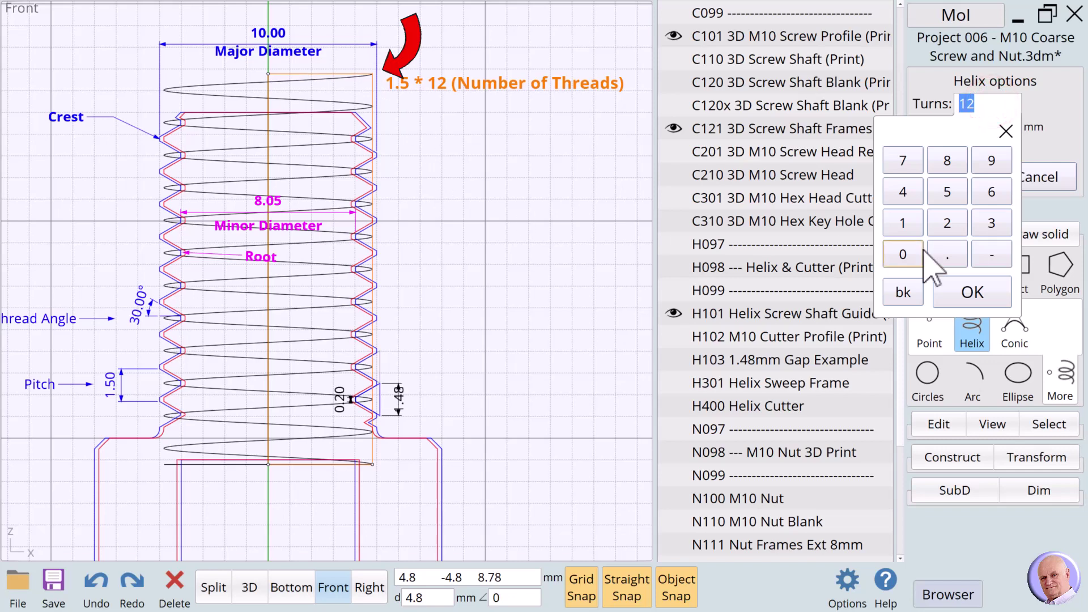
left_click(972, 292)
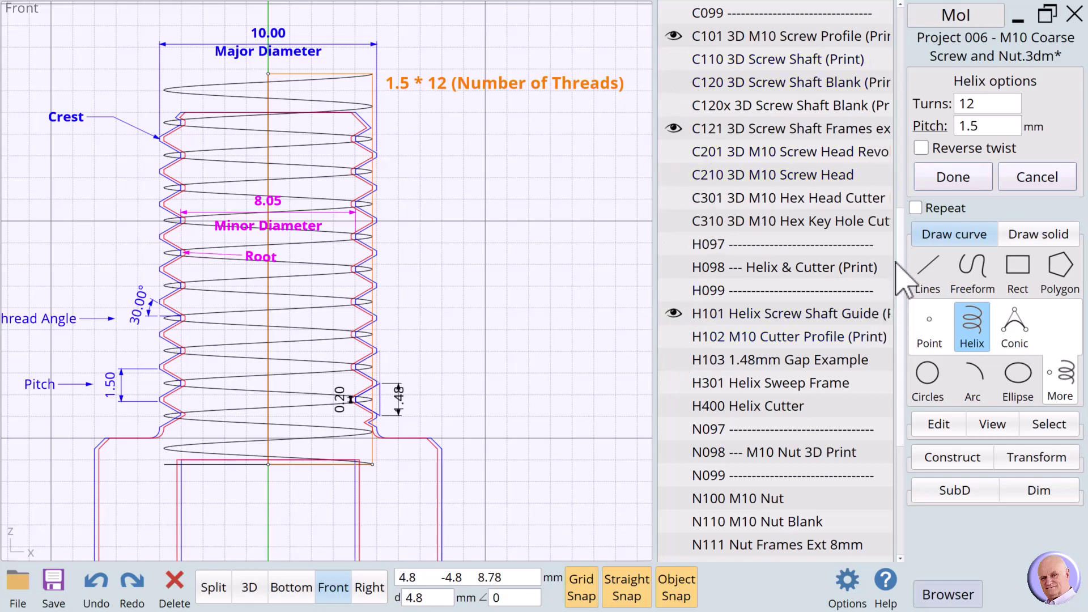
scroll(903, 260, "up", 5)
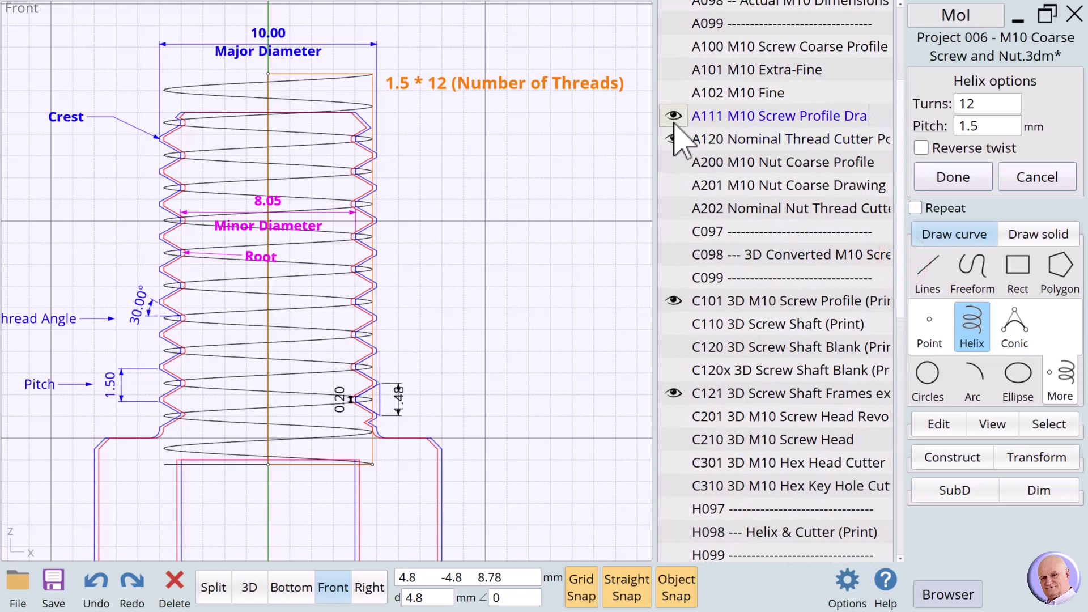
Hide the A111 profile drawing and A120 nominal thread cutter, show the H102 M10 Cutter Profile (Print), and accept the helix
left_click(673, 117)
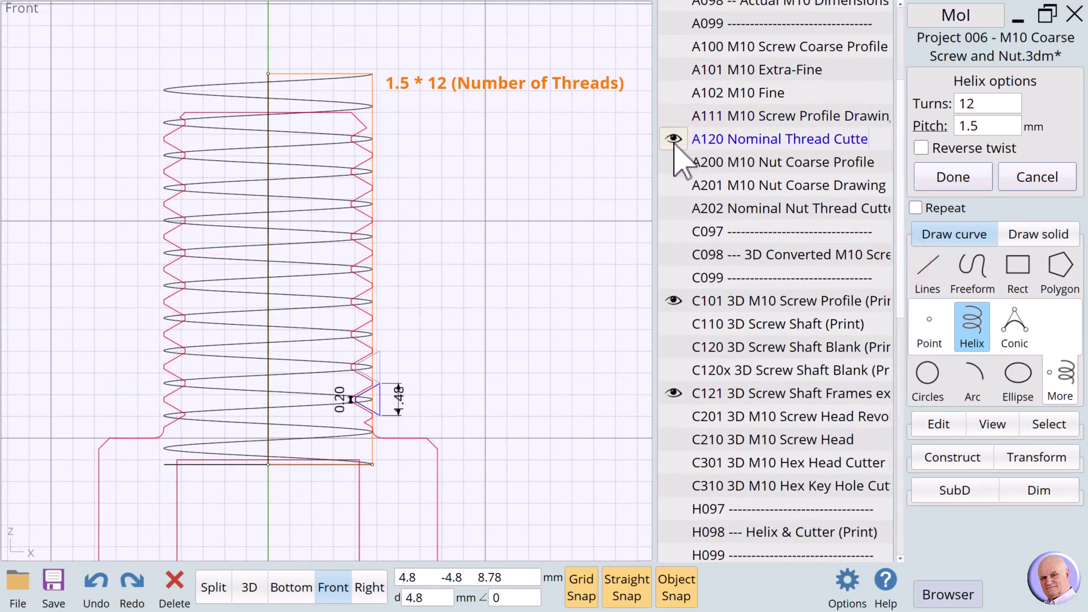
left_click(674, 140)
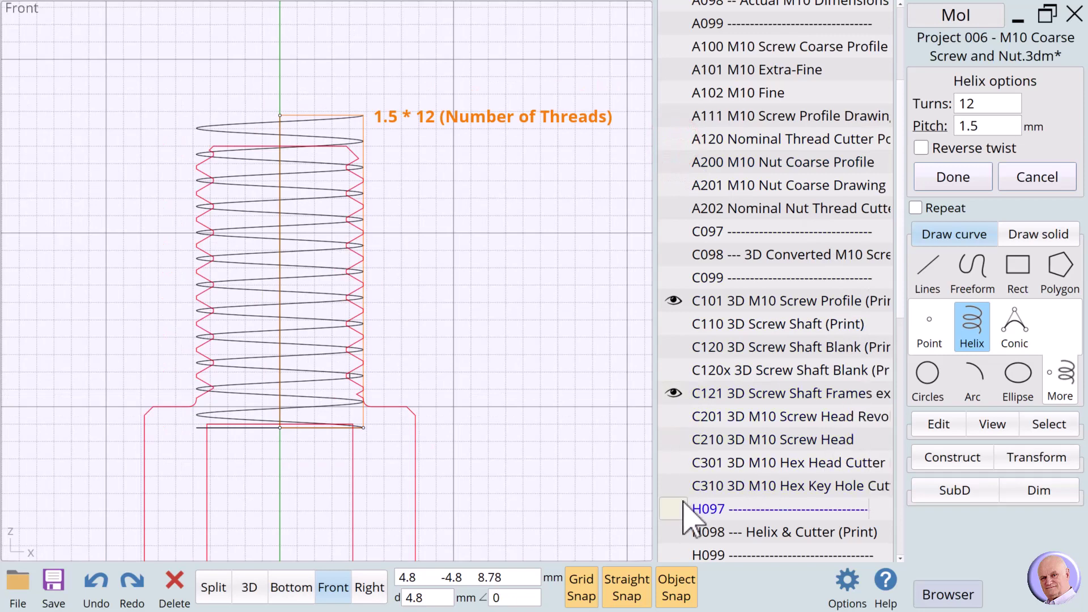
left_click(902, 298)
left_click(674, 381)
scroll(372, 342, "up", 2)
scroll(380, 354, "up", 3)
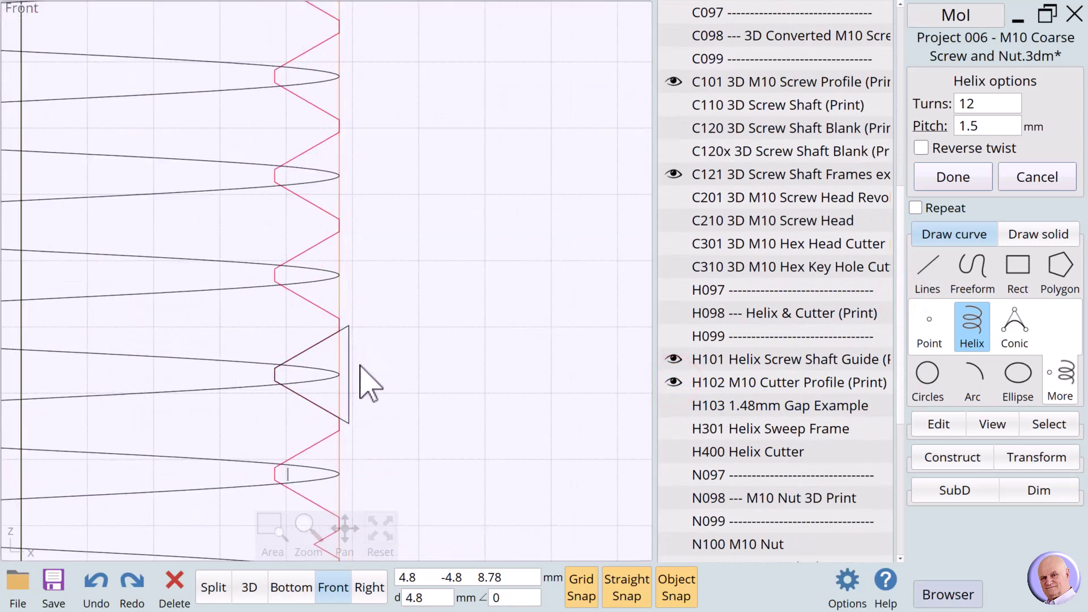
left_click(347, 366)
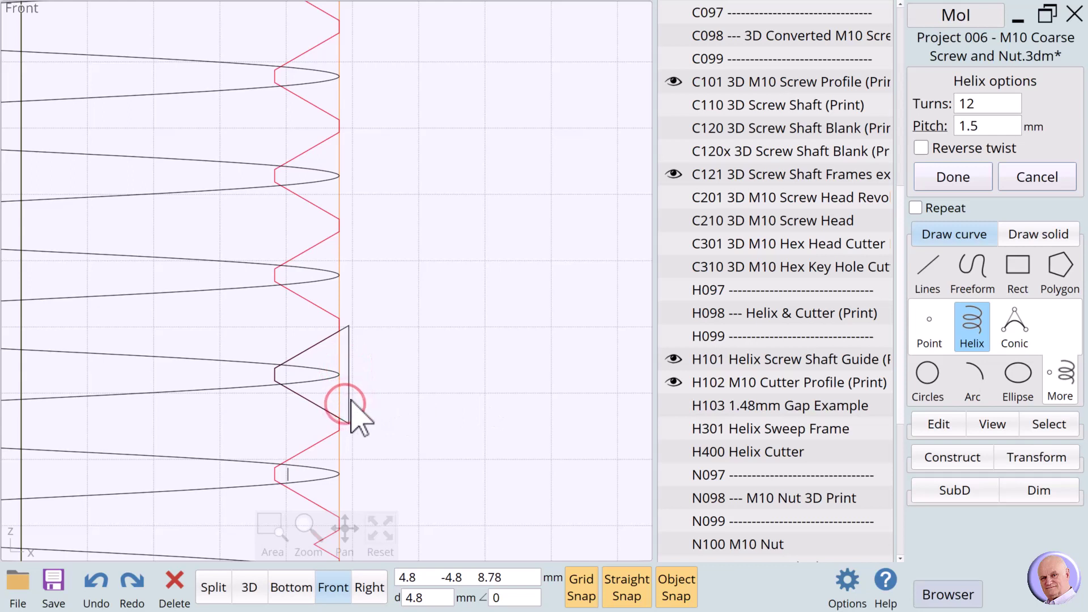
left_click(963, 176)
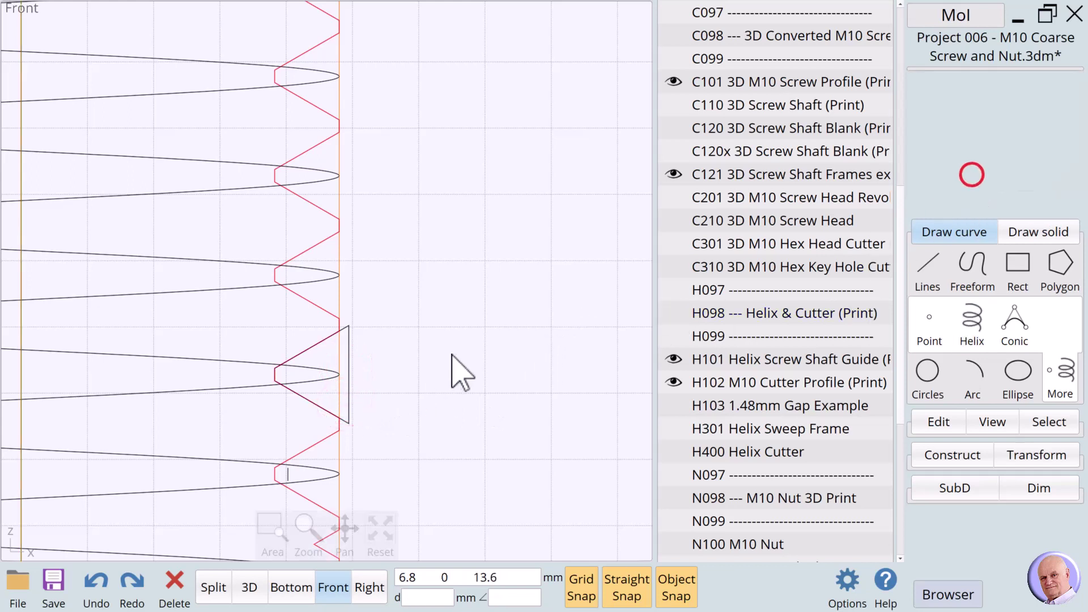
Sweep the H102 cutter profile along the helix with Flat twist, Regular ends and capped ends
left_click(350, 363)
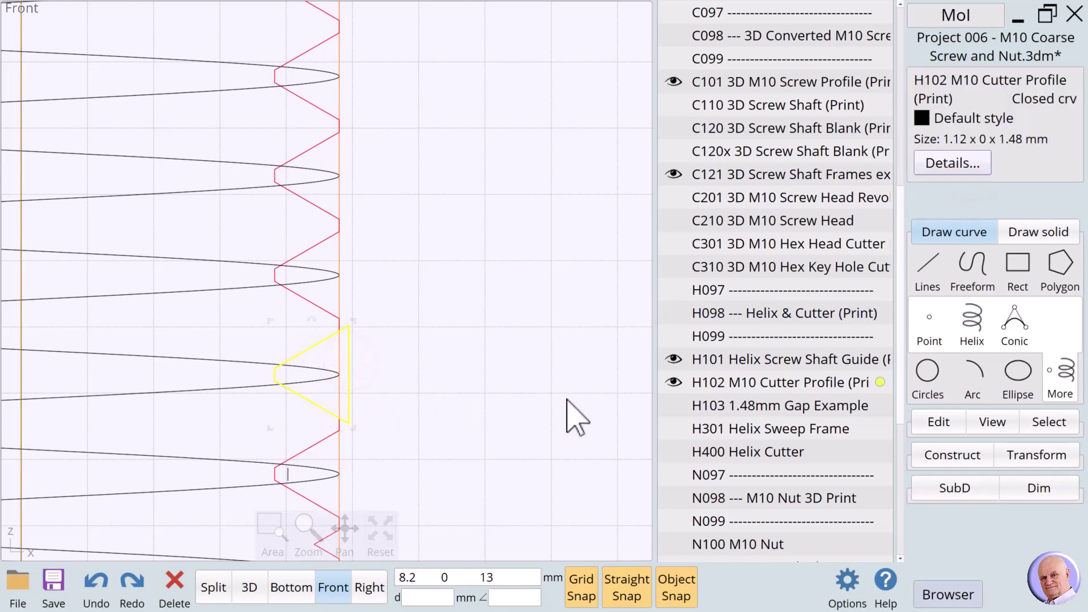
left_click(941, 453)
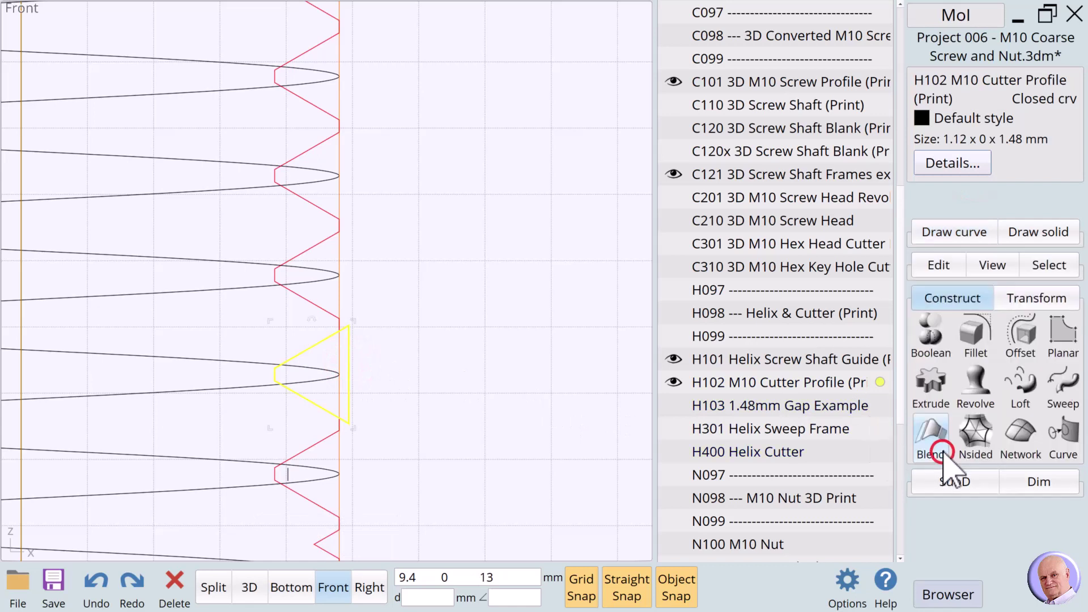
left_click(1074, 375)
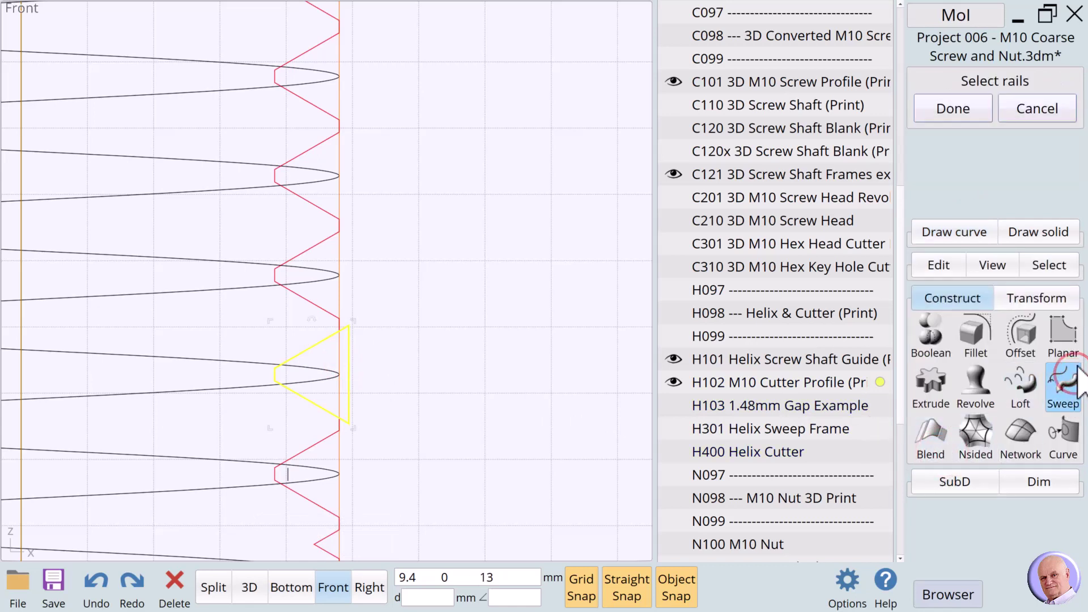
left_click(219, 389)
scroll(301, 222, "down", 3)
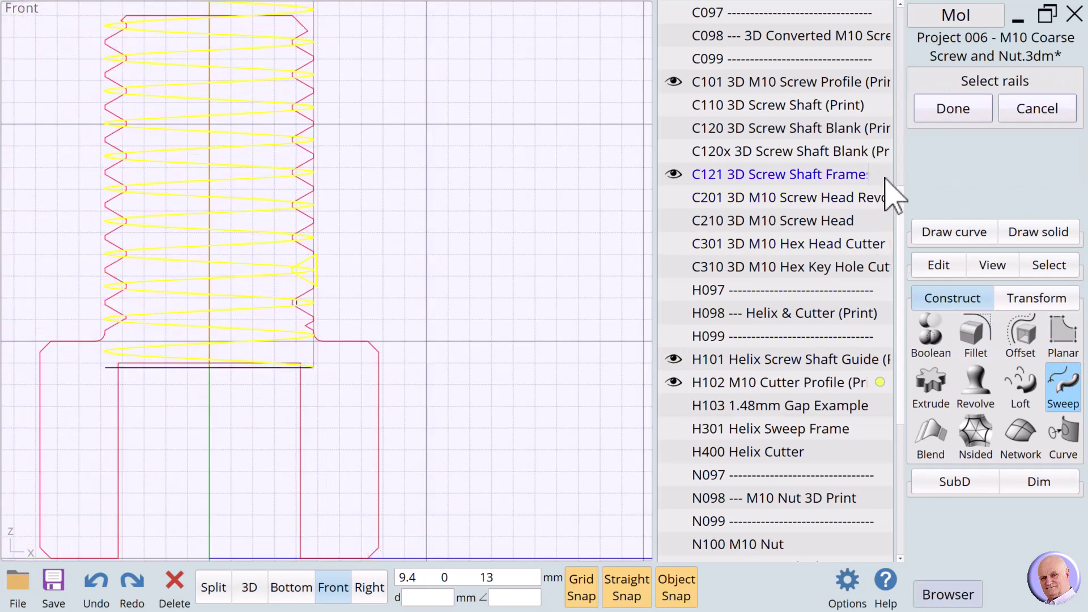
left_click(958, 109)
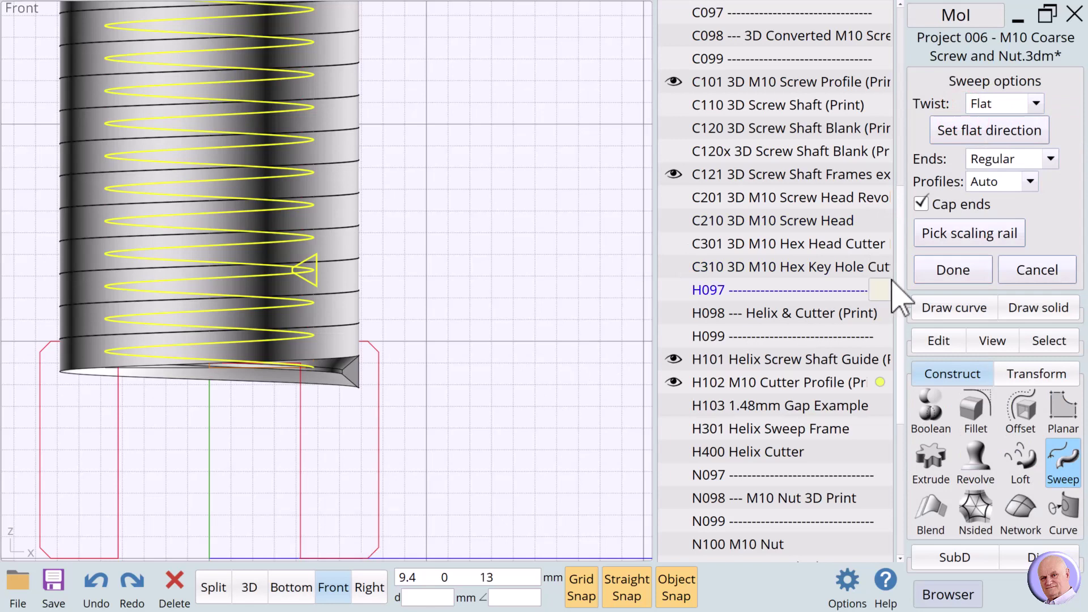
left_click(954, 267)
Inspect the gap between the turns of the swept cutter up close, and delete the sweep
left_click(413, 281)
scroll(401, 259, "up", 10)
scroll(458, 354, "up", 6)
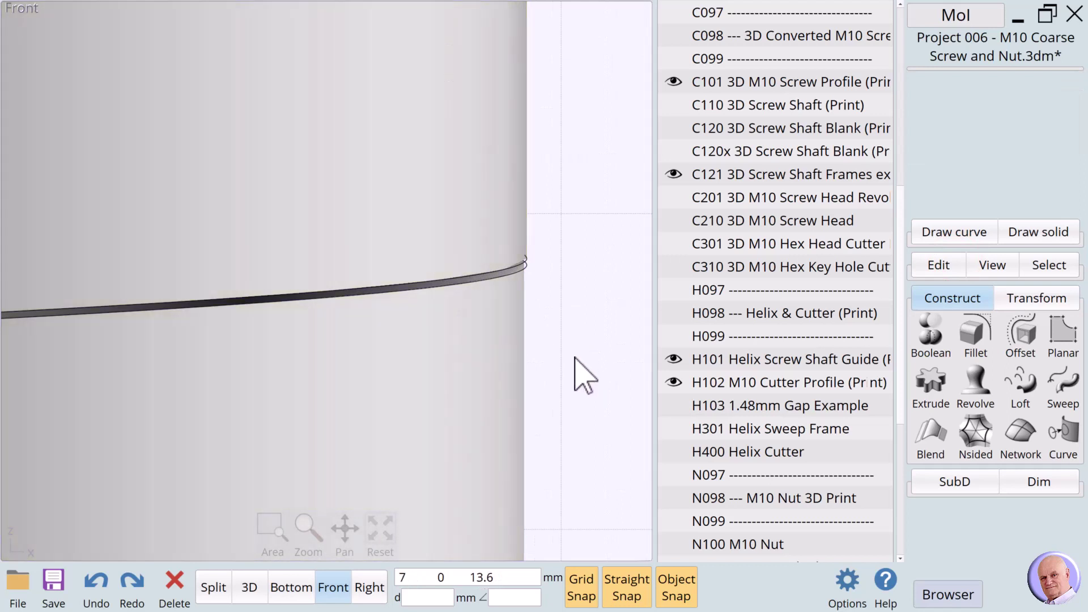
scroll(583, 371, "down", 3)
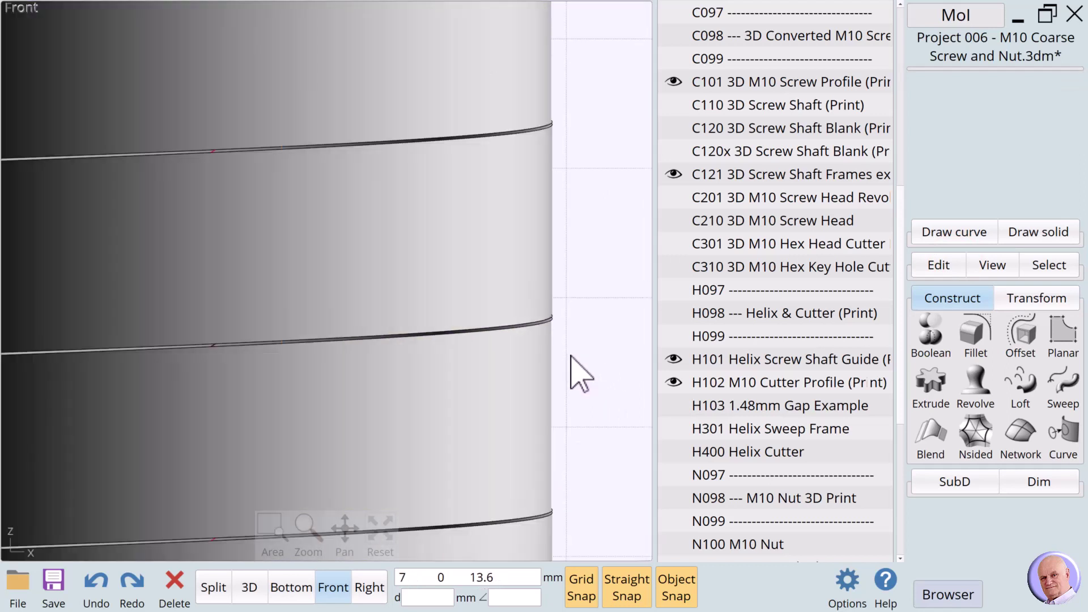
scroll(575, 347, "down", 3)
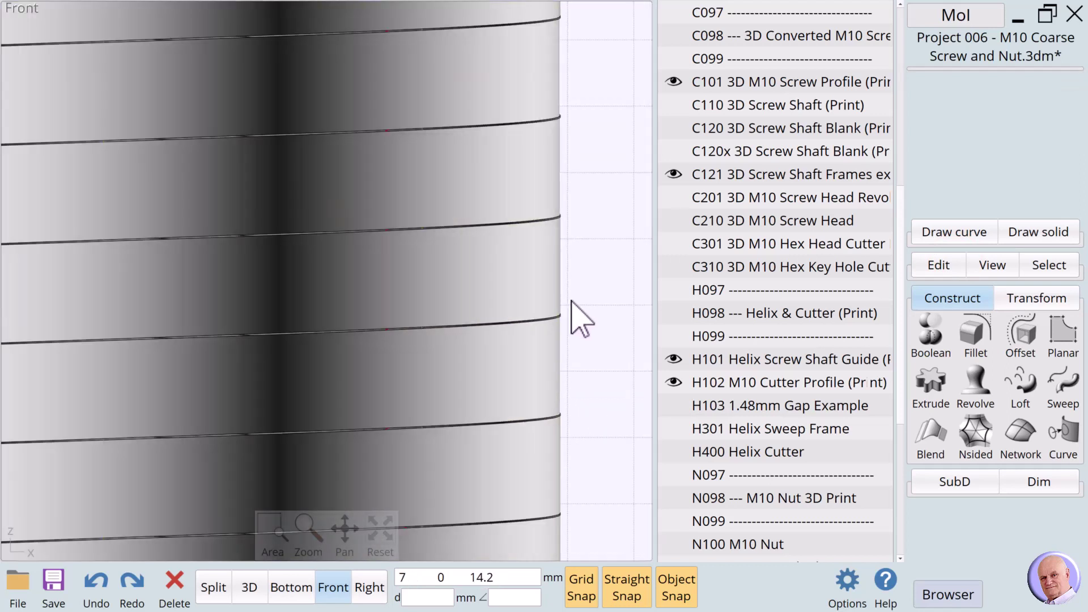
left_click(533, 378)
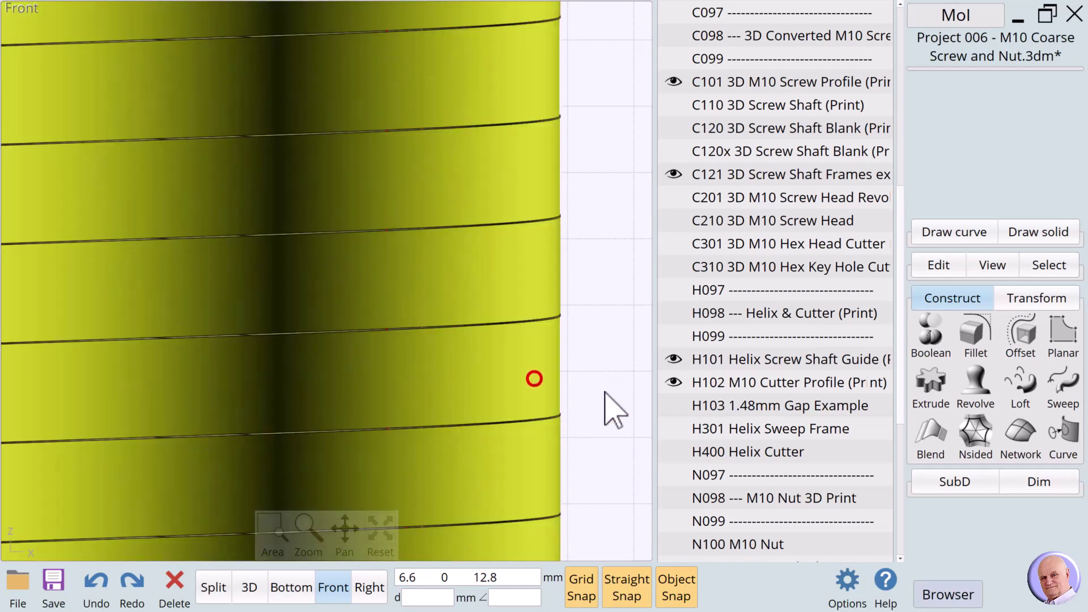
key("Delete")
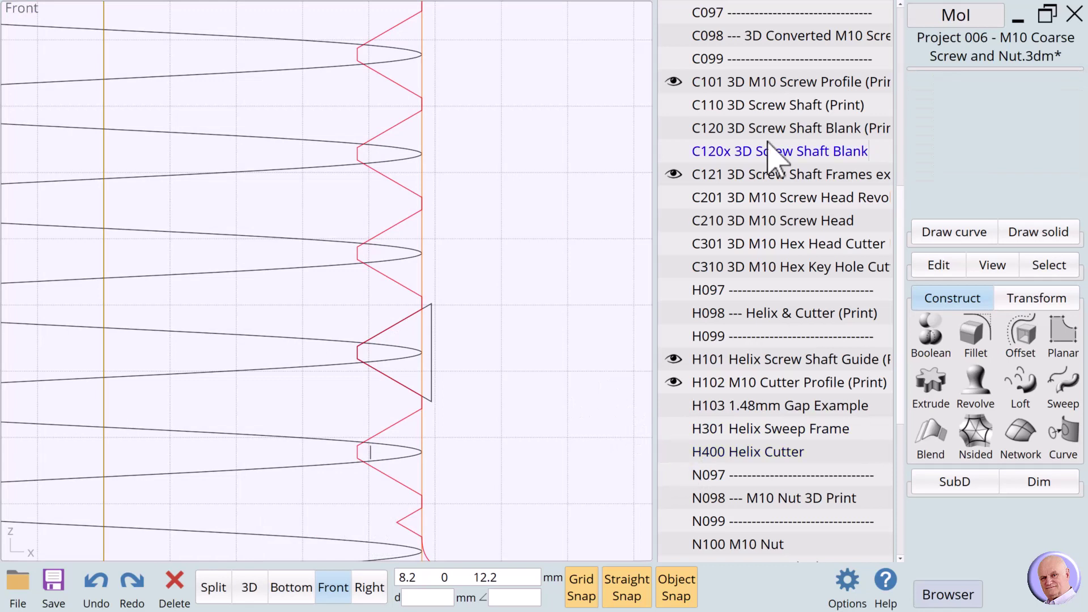
Show the C120 3D Screw Shaft Blank and H400 Helix Cutter, and hide the H101 guide and H102 cutter profile
left_click(674, 128)
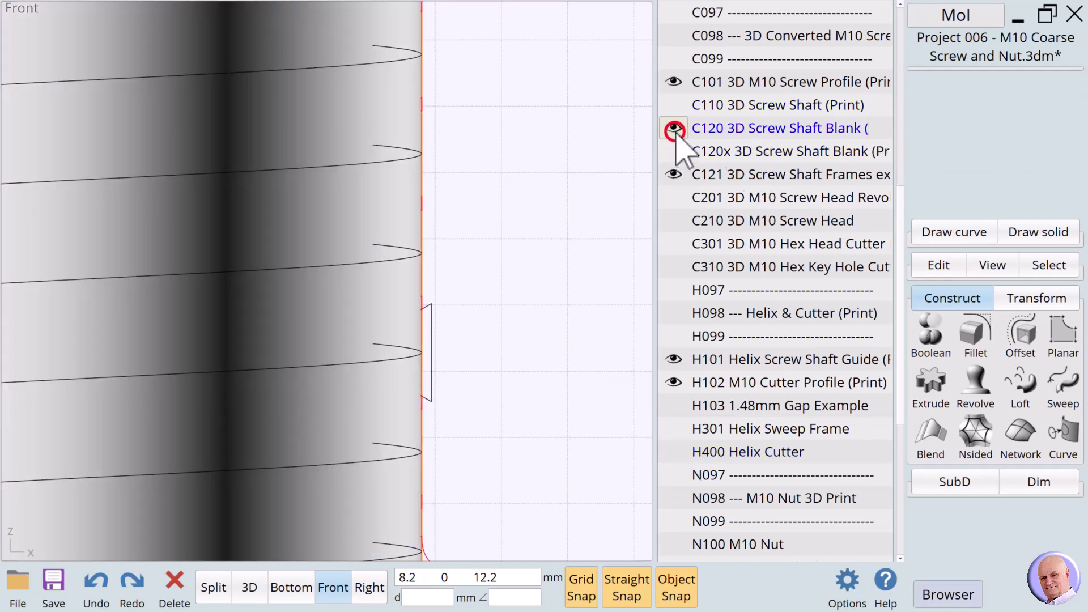
scroll(563, 254, "down", 3)
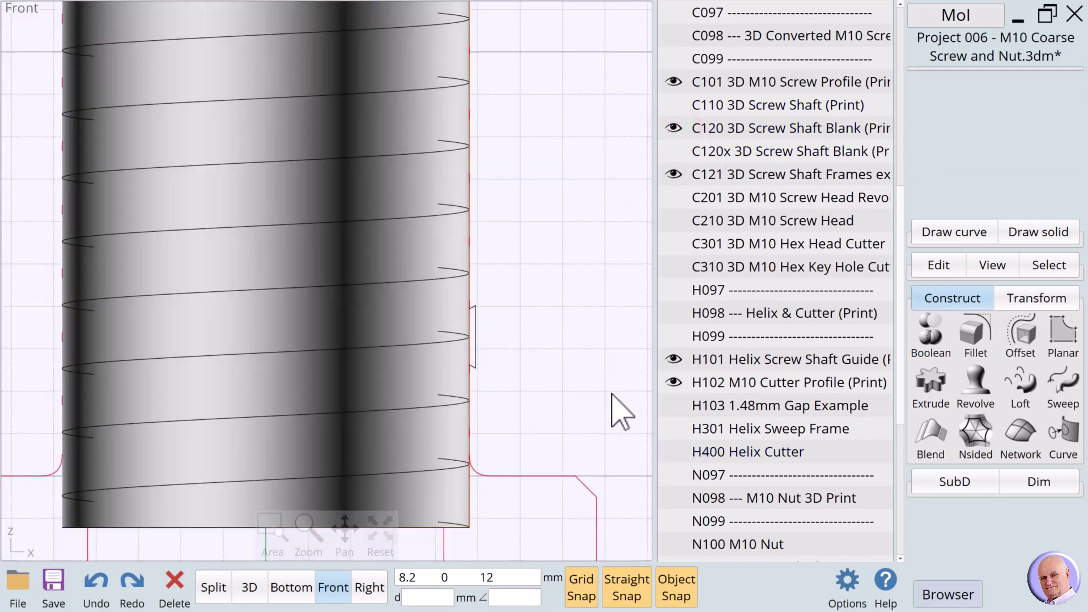
left_click(673, 359)
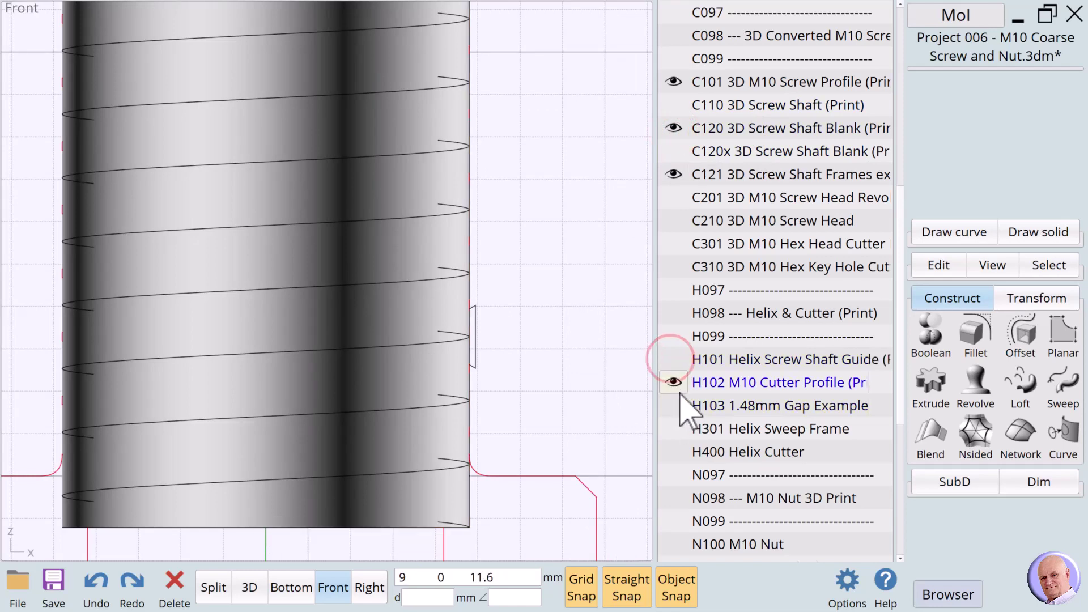
left_click(673, 382)
left_click(674, 452)
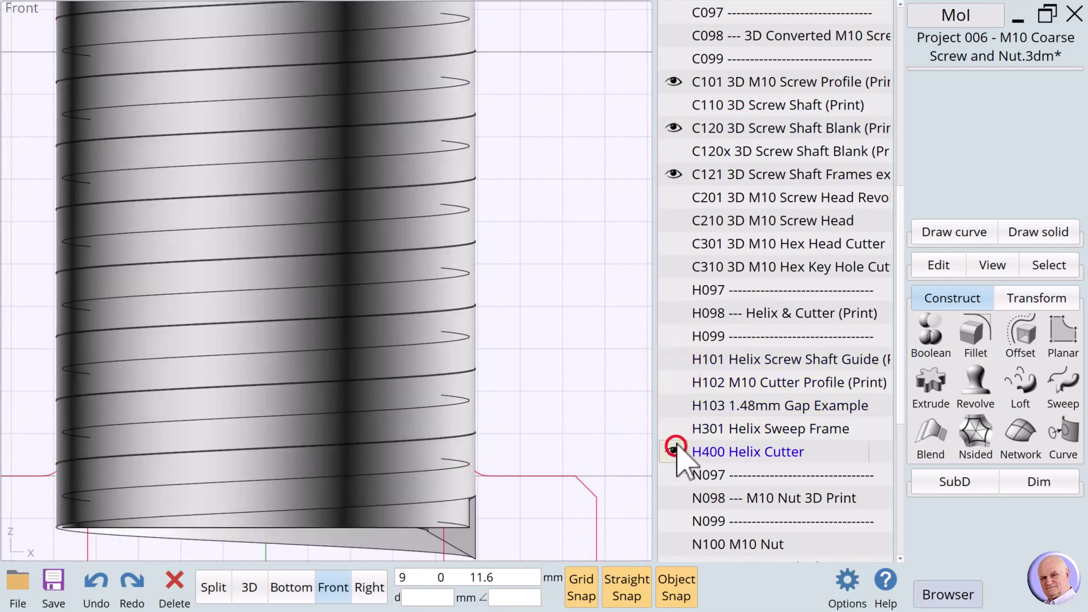
Delete the drawn helix curve around the screw shaft
left_click(503, 405)
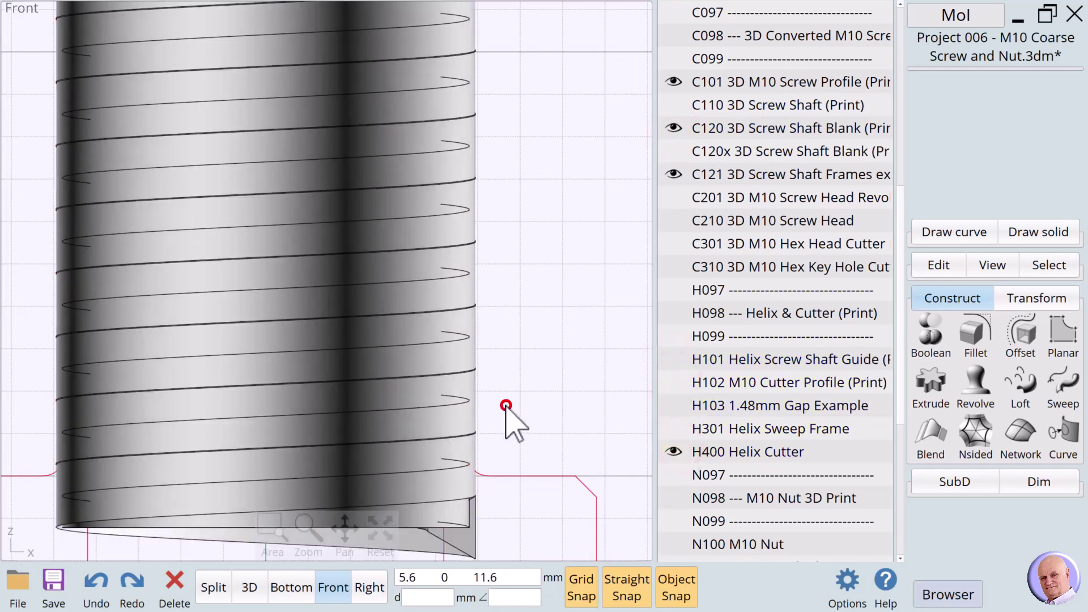
left_click(453, 401)
key("Escape")
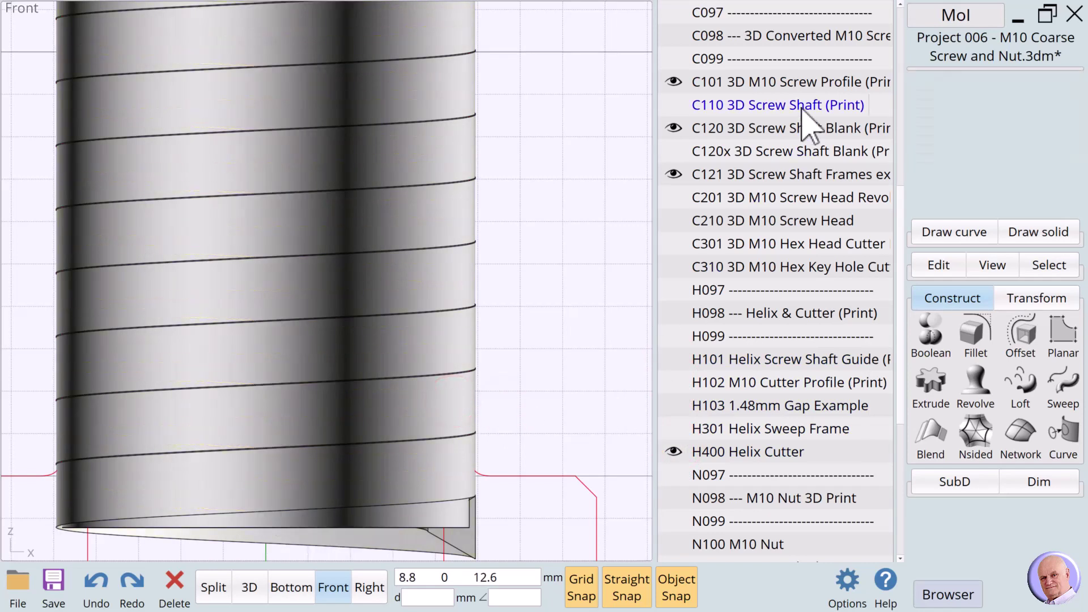
Subtract the H400 Helix Cutter from the C120 shaft blank with a Boolean difference that keeps the cutter, and hide the cutter
left_click(885, 134)
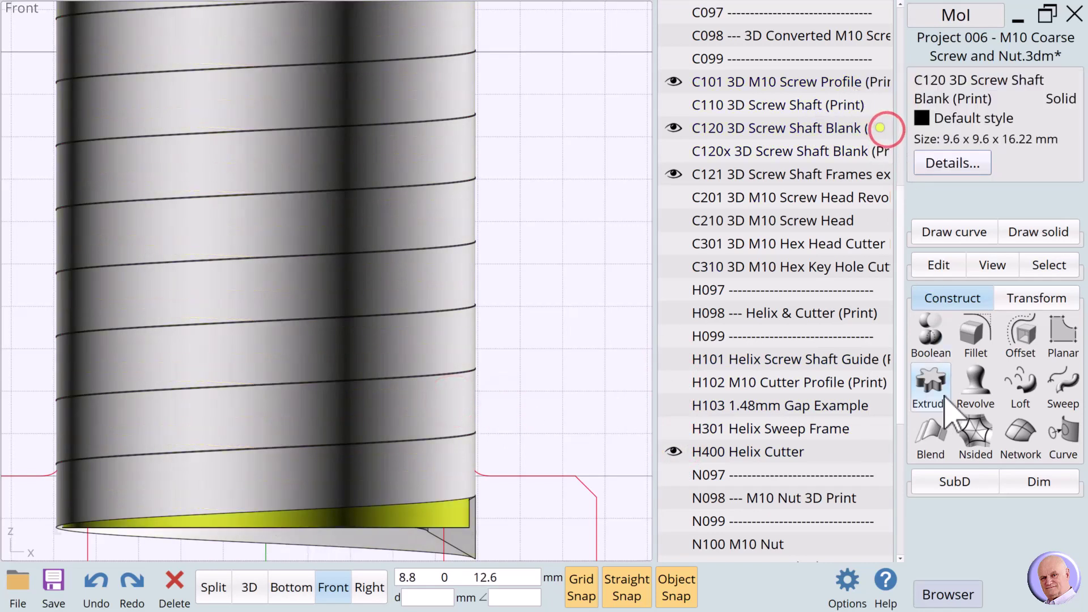
left_click(935, 343)
left_click(929, 339)
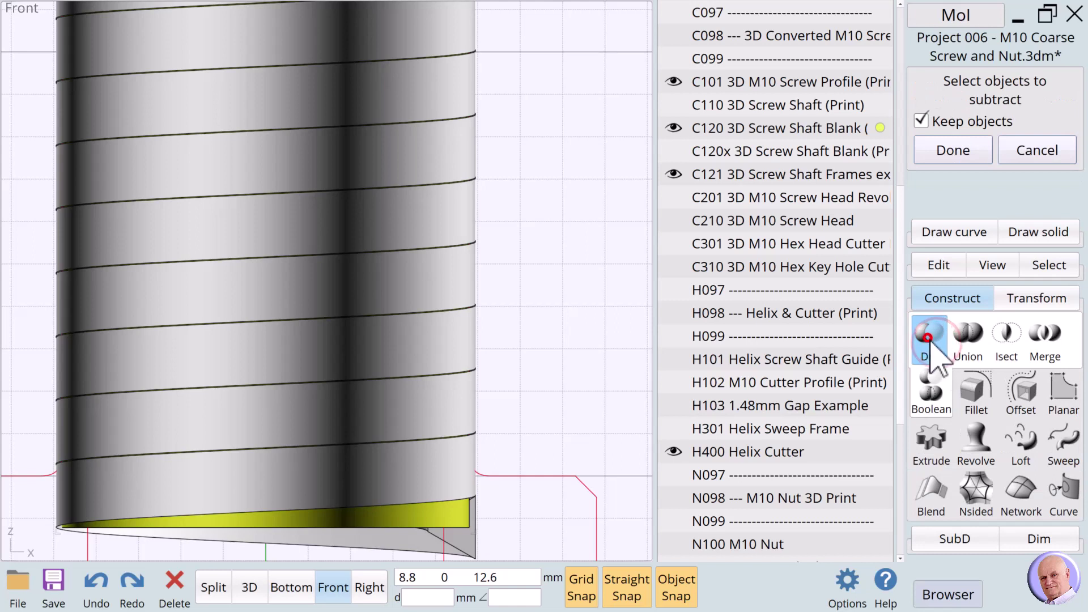
left_click(881, 451)
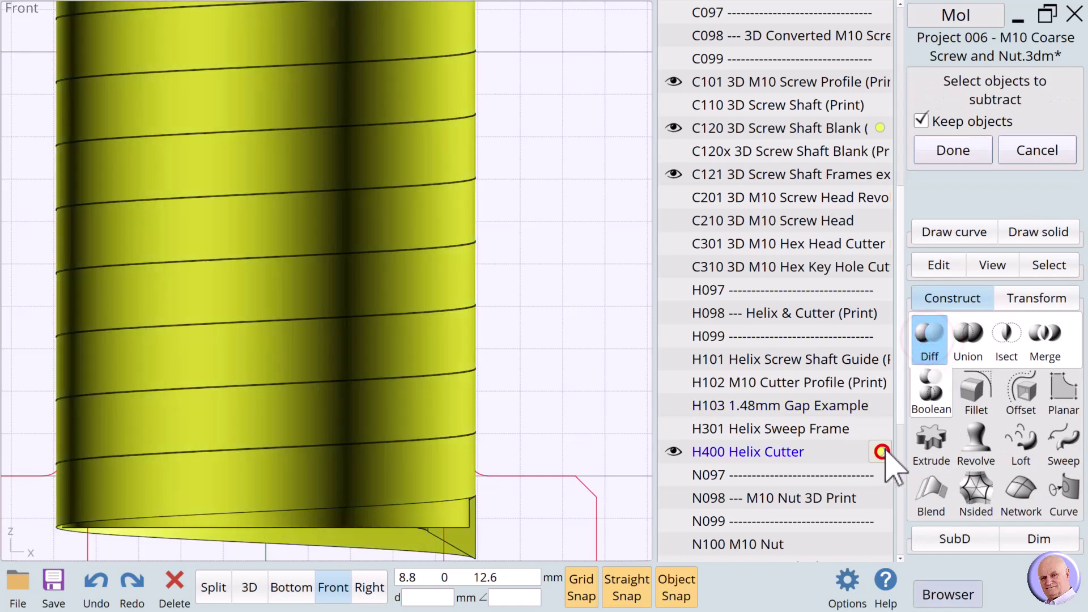
left_click(952, 151)
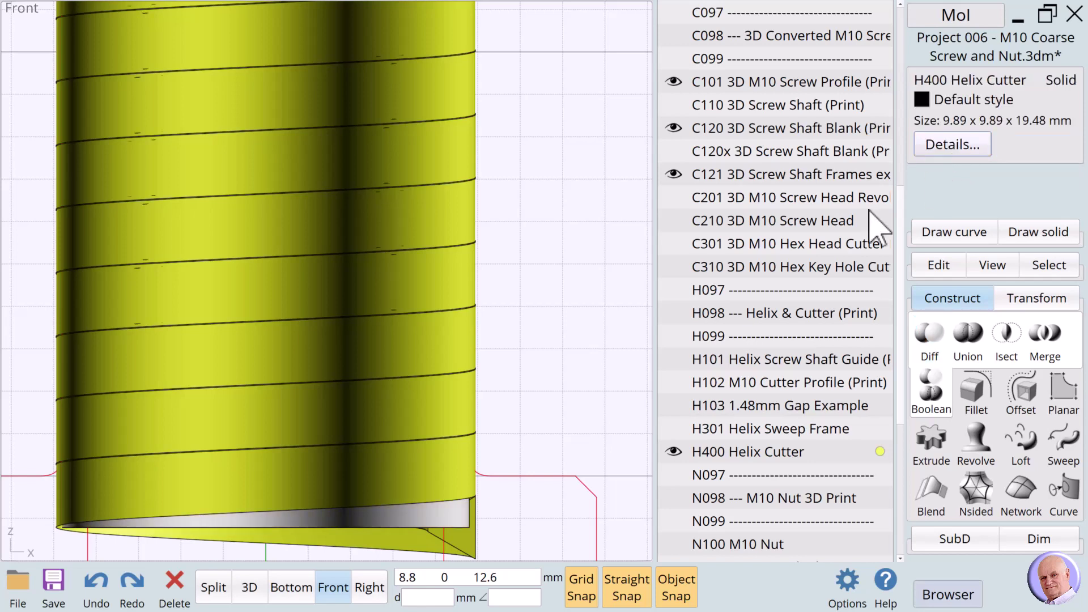
left_click(673, 451)
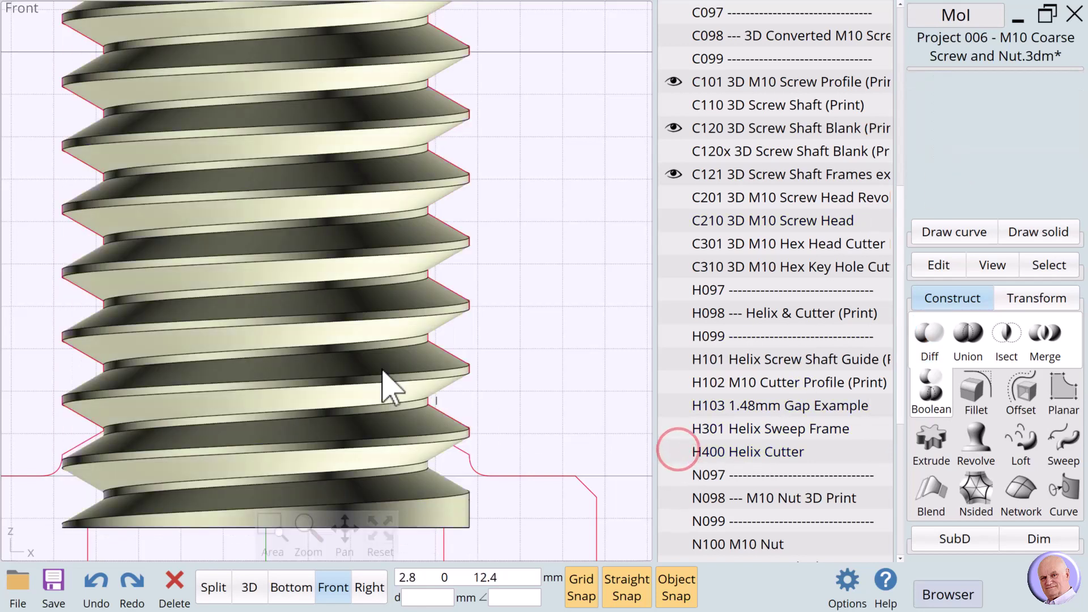
Show the C201 screw head revolve frame, select its closed curve to check it, and show the C210 3D M10 Screw Head
scroll(374, 374, "down", 4)
scroll(524, 391, "down", 2)
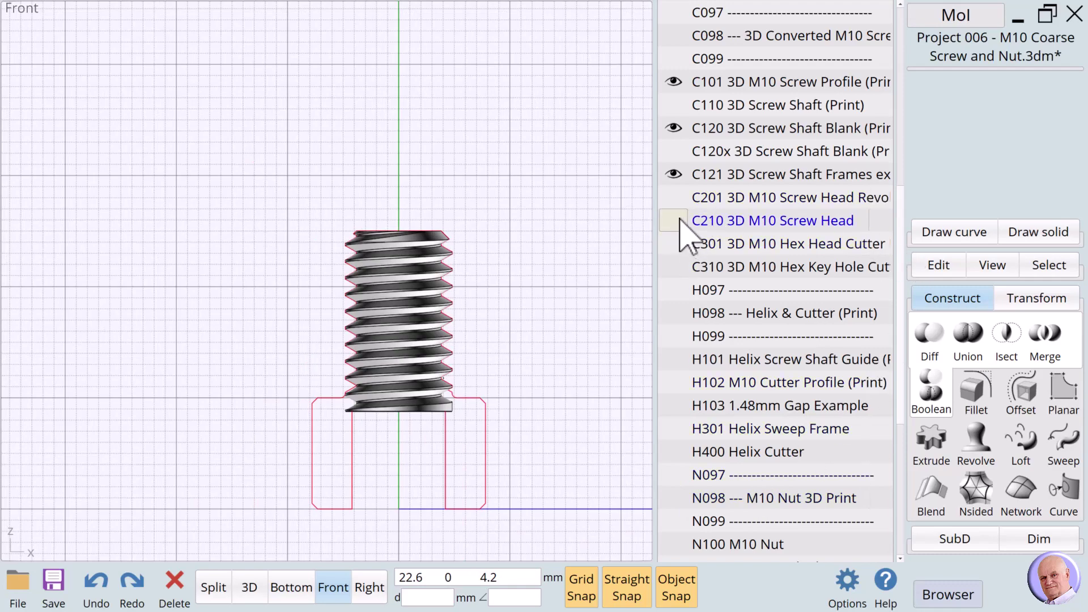
left_click(673, 198)
left_click(483, 423)
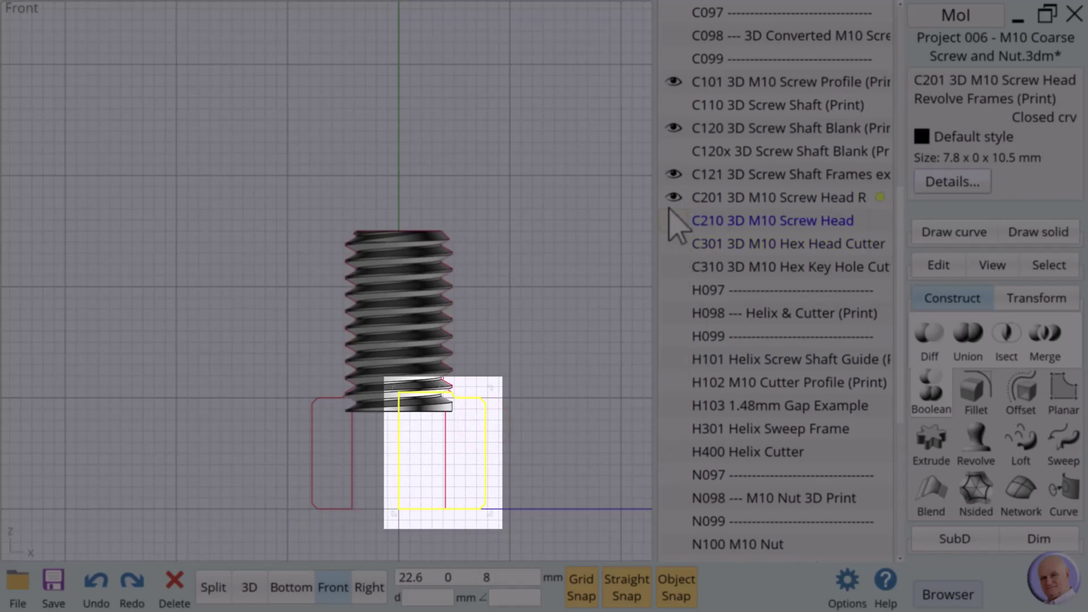
left_click(673, 174)
left_click(672, 220)
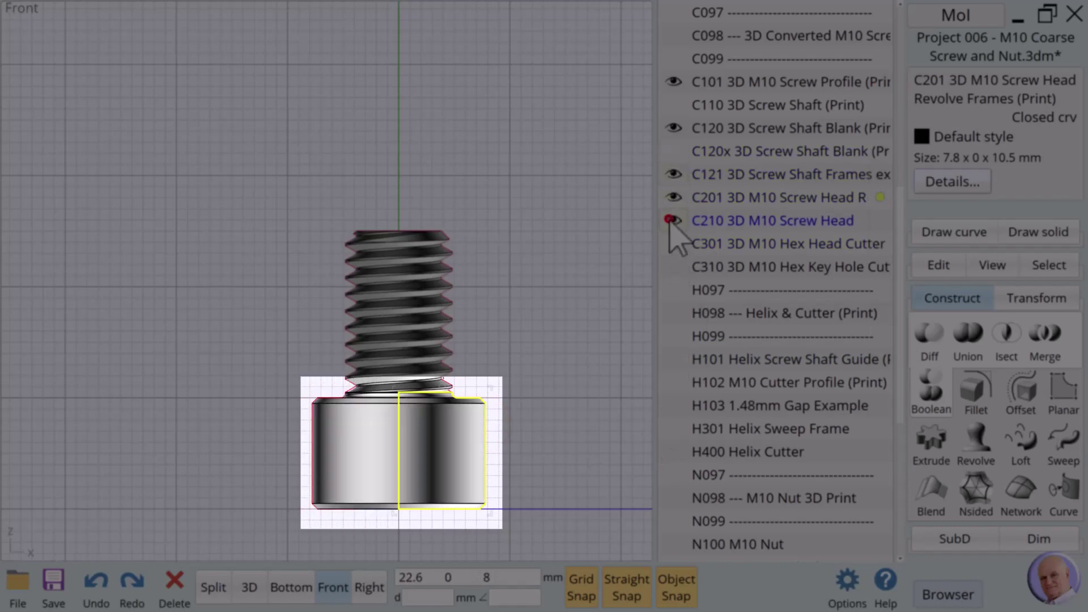
left_click(606, 366)
Show the C301 hex head cutter frame, select its hexagon from below, and show the C310 hex key hole cutter in front view
left_click(291, 588)
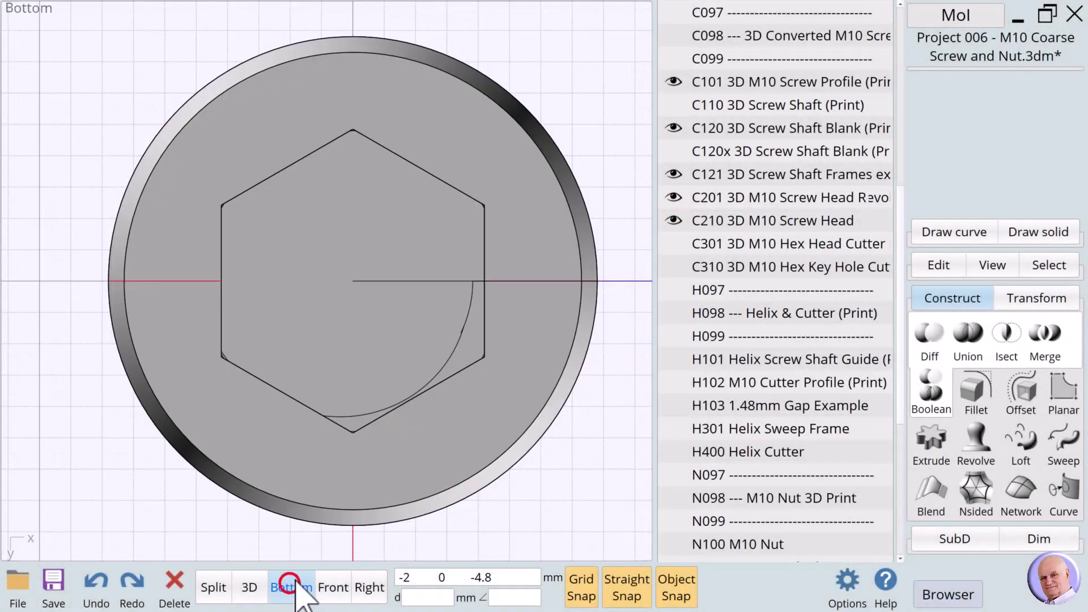
left_click(673, 244)
left_click(483, 250)
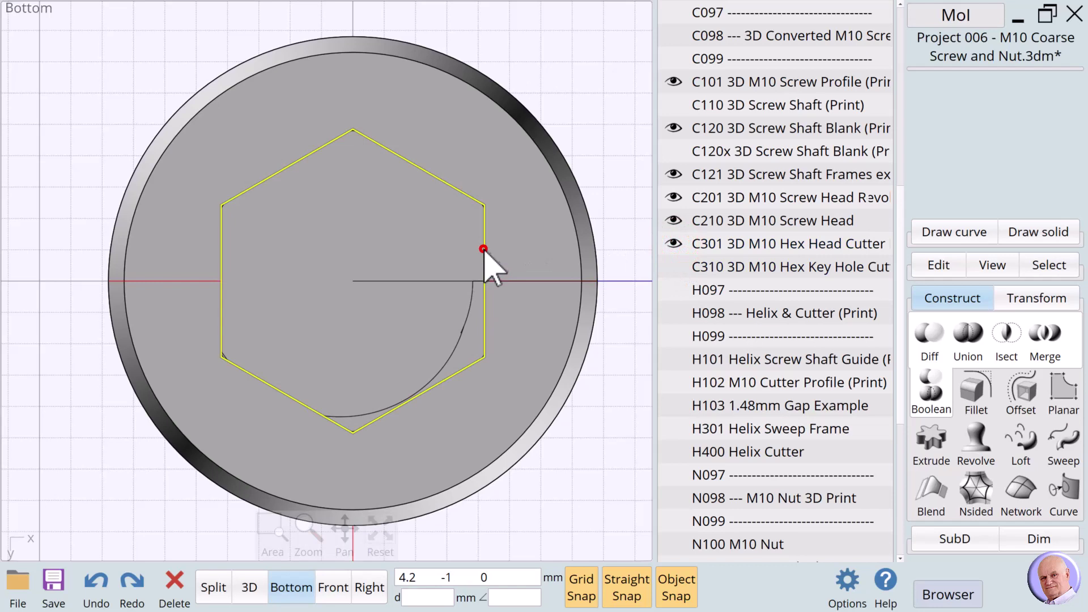
left_click(332, 597)
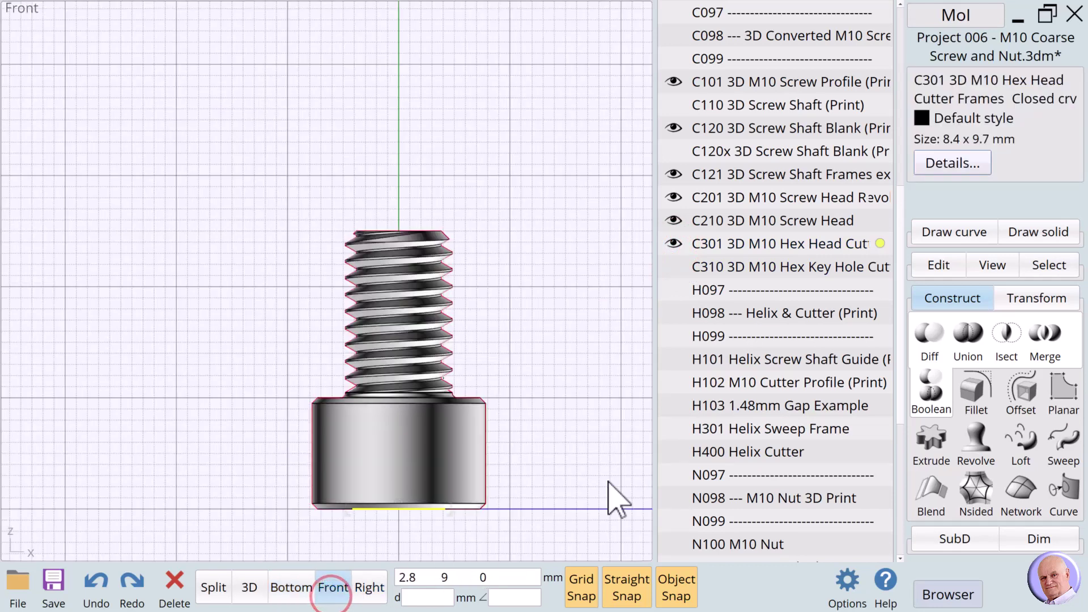
left_click(673, 267)
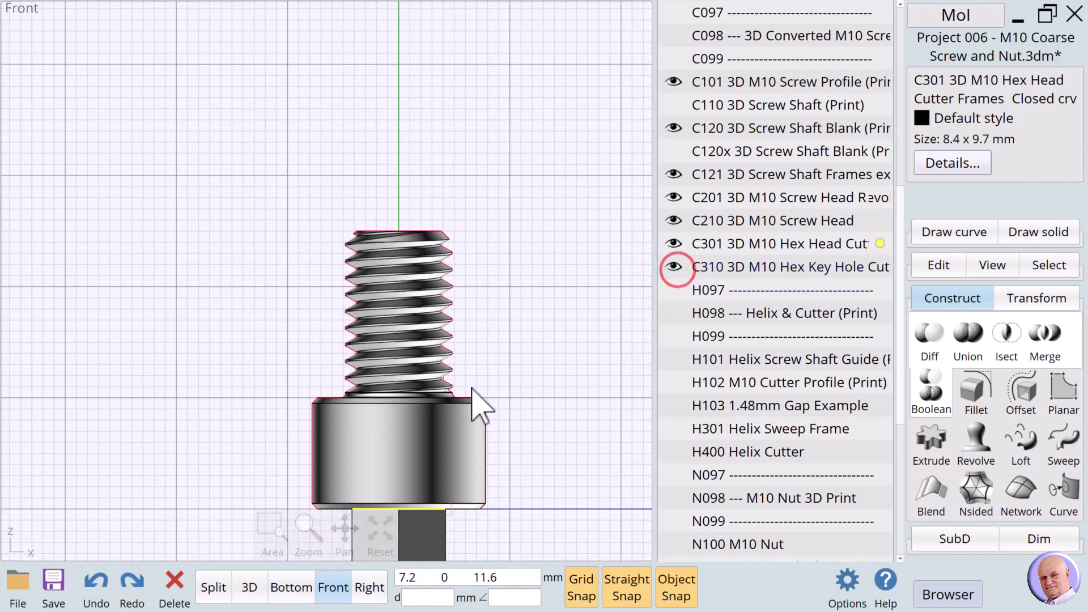
Subtract the C310 hex key hole cutter from the C210 screw head with a Boolean difference that keeps the cutter, and hide the cutter
scroll(510, 304, "down", 2)
left_click(535, 398)
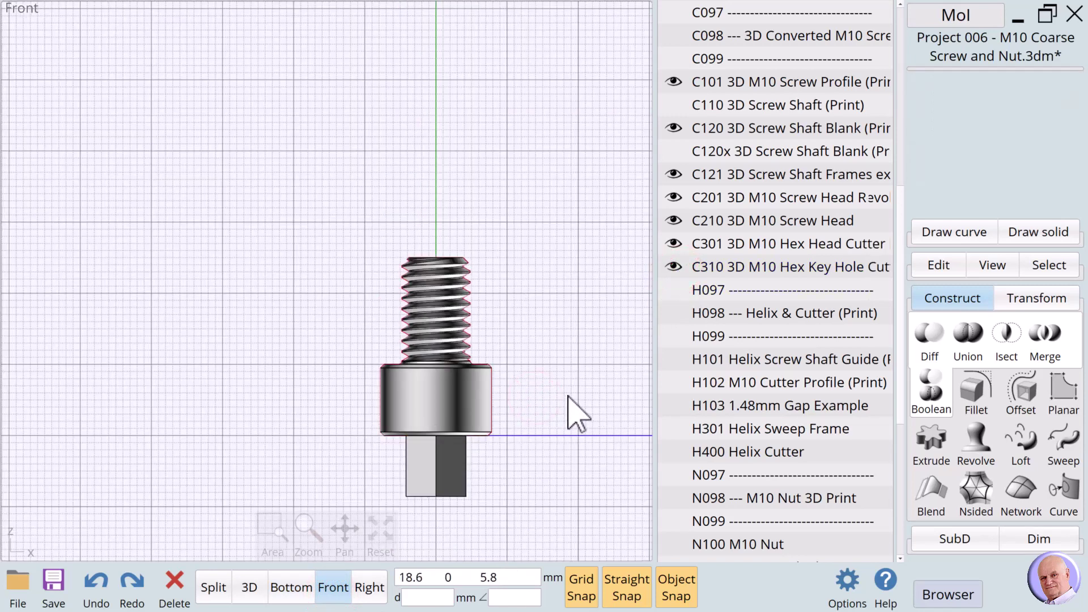
left_click(476, 393)
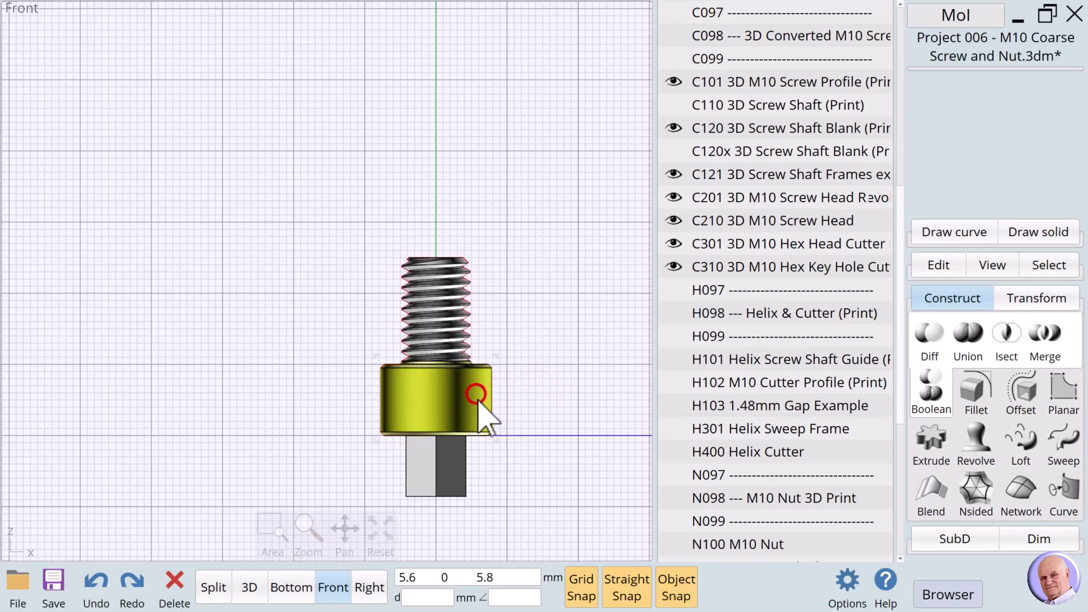
left_click(930, 339)
left_click(446, 462)
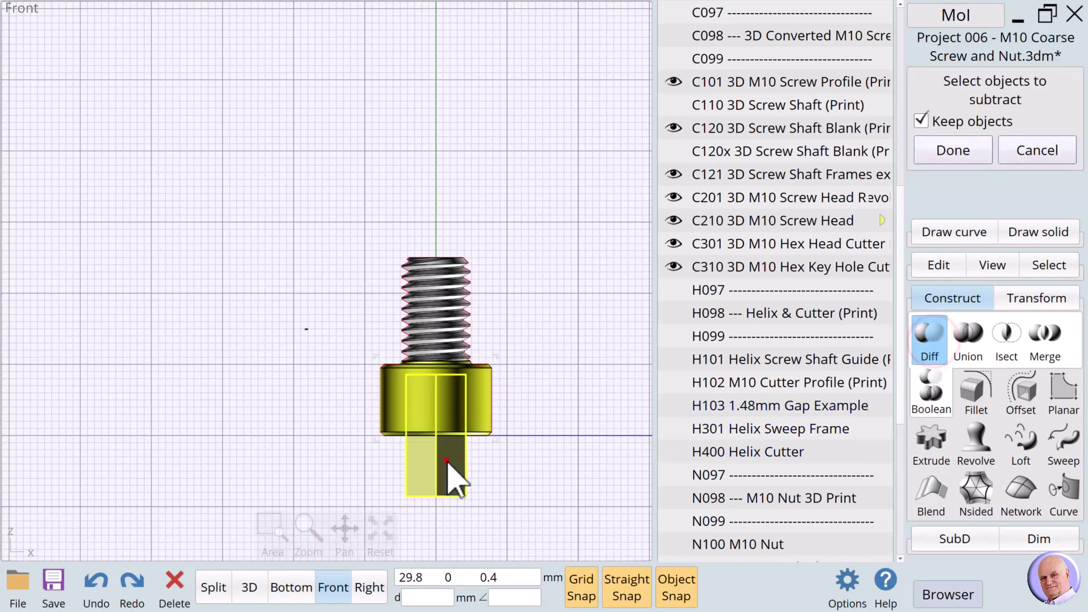
left_click(951, 146)
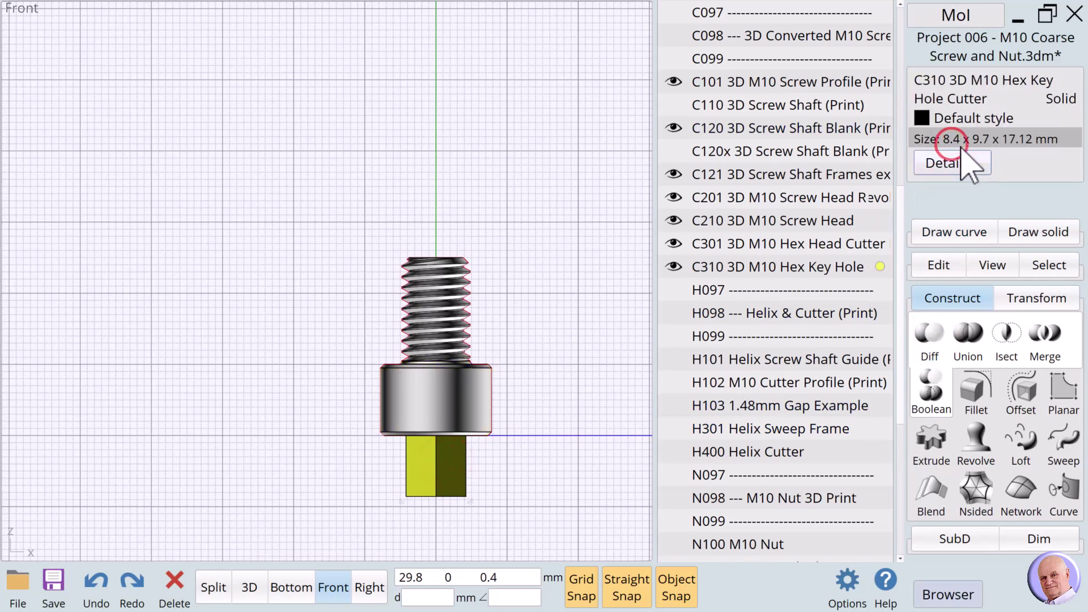
left_click(673, 267)
Join the C210 screw head and the threaded C120 screw shaft into one solid with a Boolean union
left_click(547, 328)
left_click(446, 388)
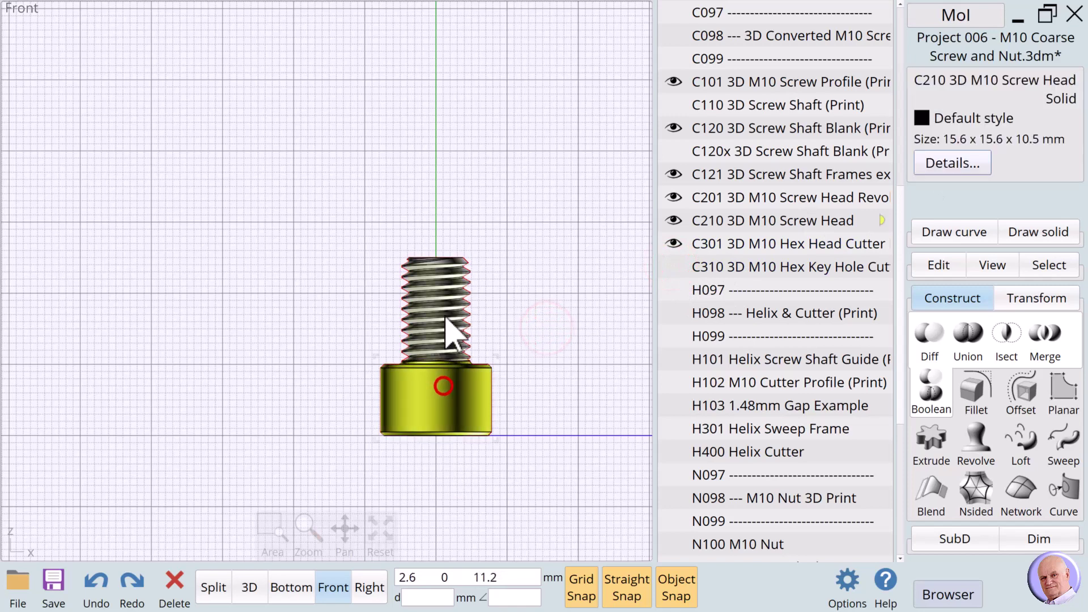
left_click(444, 311)
left_click(964, 347)
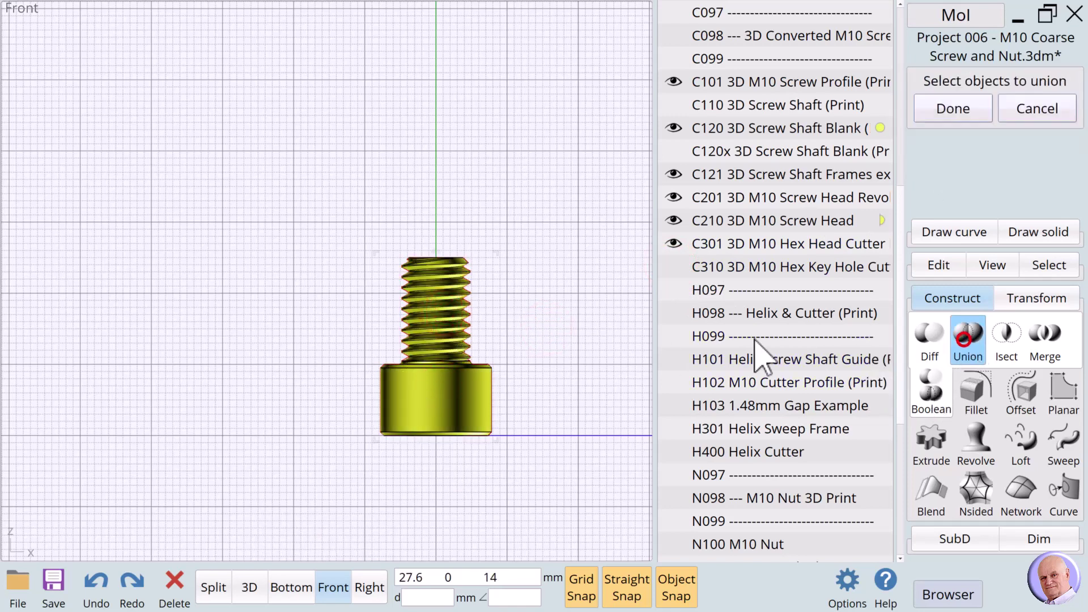
right_click(567, 357)
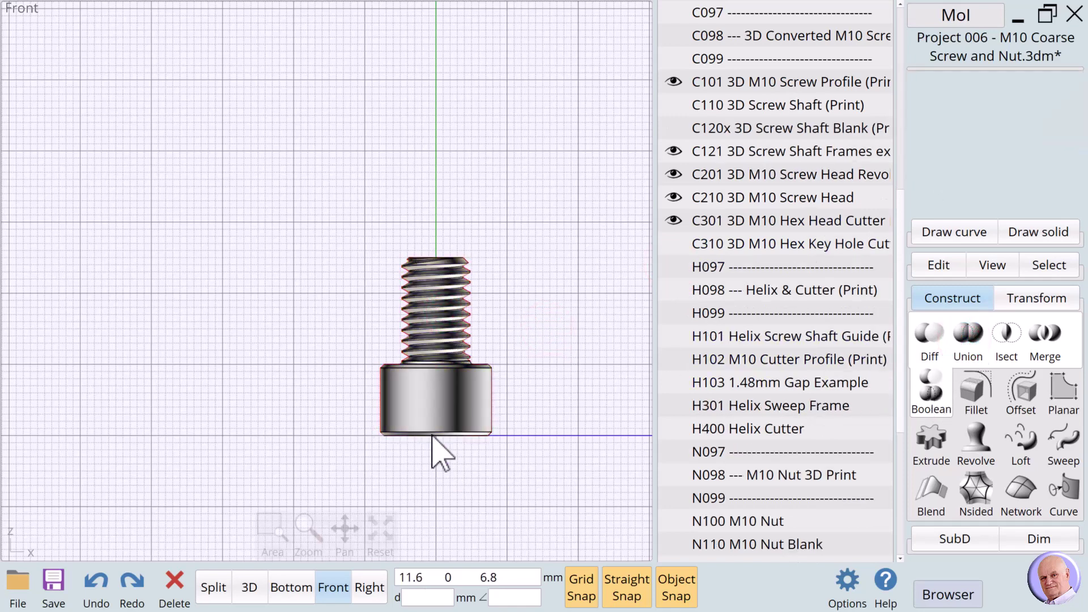
Examine the finished screw in the 3D view, from its hex socket around to the threaded shaft, and return to front view
left_click(248, 586)
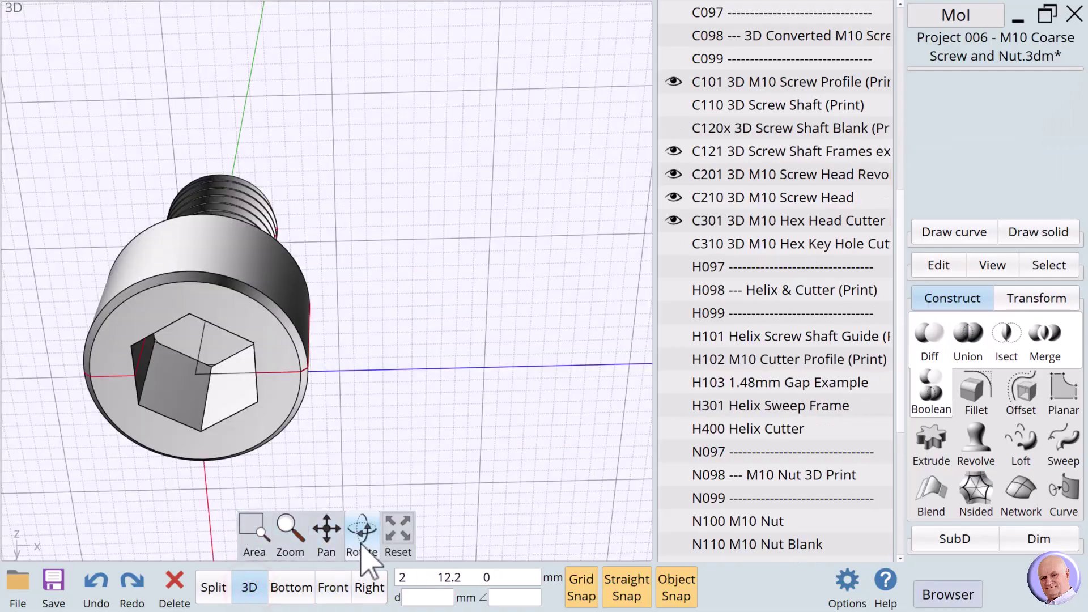
left_click_drag(356, 514, 352, 538)
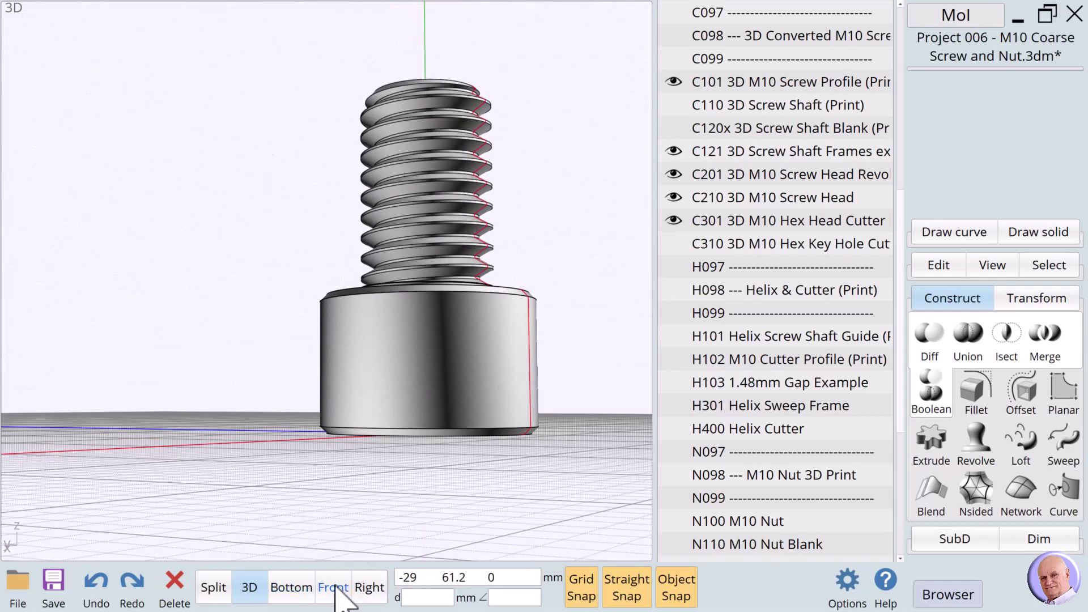
left_click(339, 586)
mouse_move(420, 549)
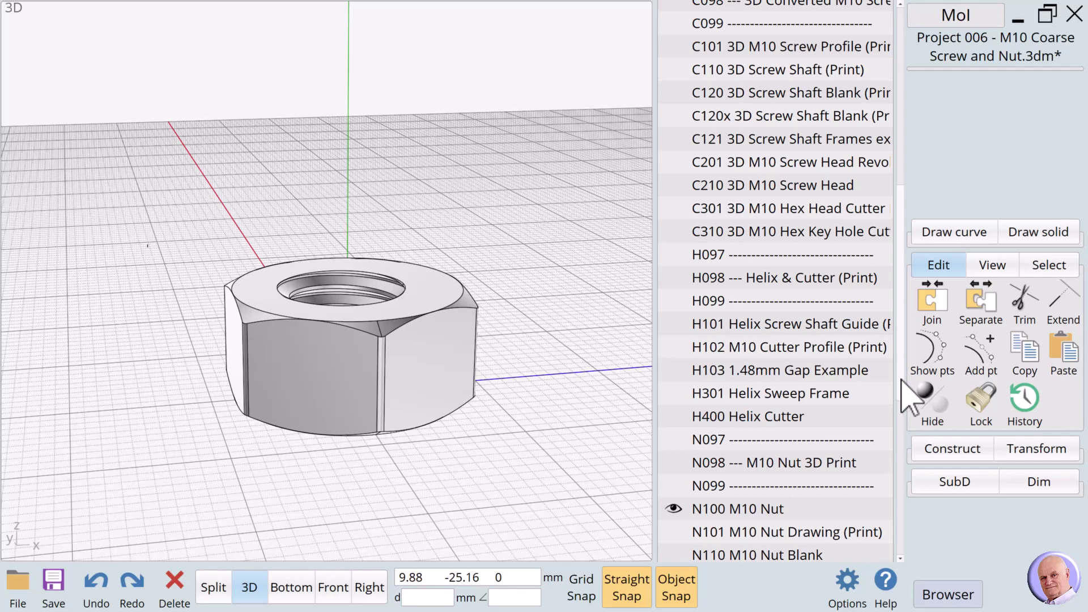
Hide the N100 M10 Nut and show the Q200 M10 Nut Blank (Quick)
left_click_drag(901, 381, 939, 538)
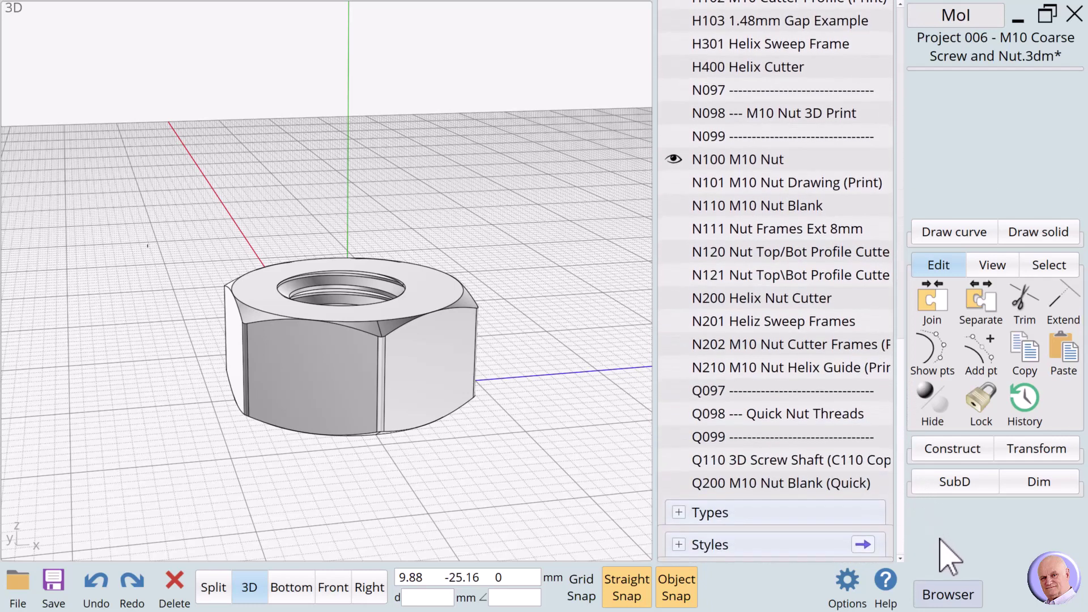
left_click(673, 159)
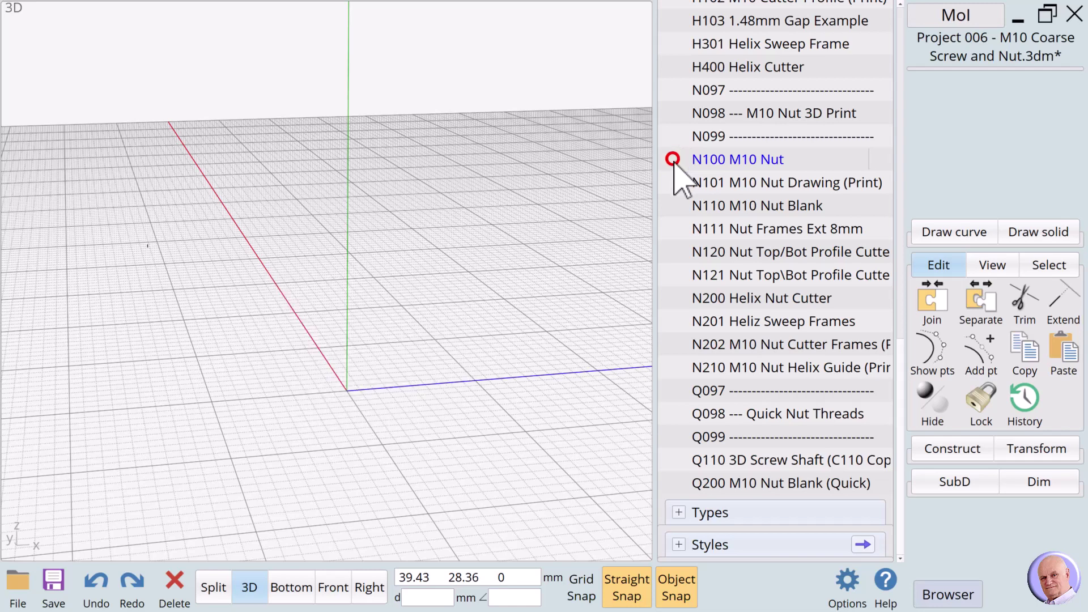
left_click(672, 481)
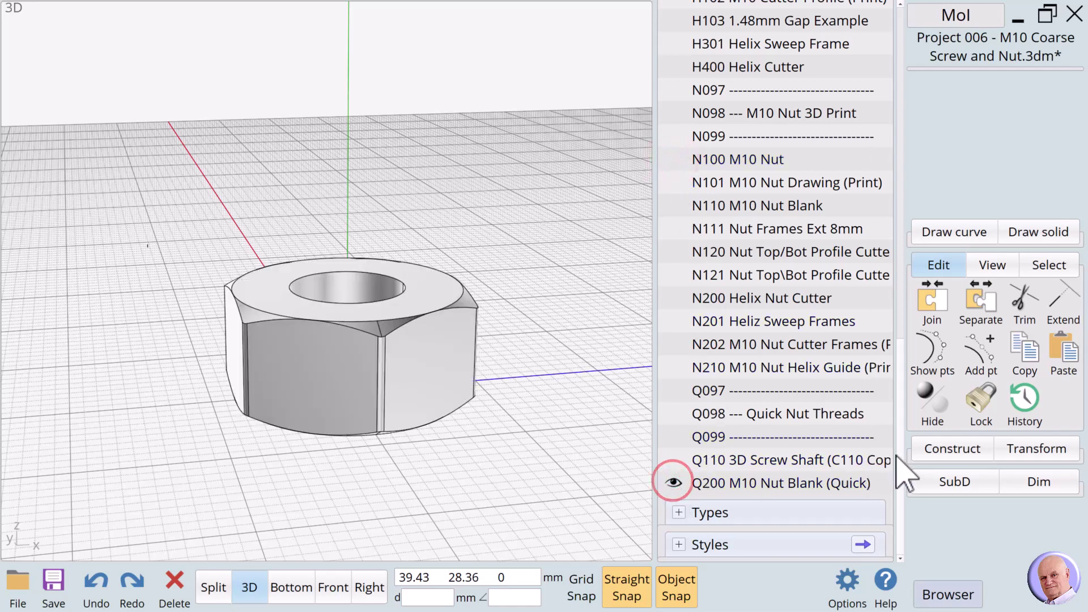
Show the C110 3D Screw Shaft and its Q110 copy together for comparison, and hide C110 so only the copy remains with the nut blank
left_click_drag(908, 358, 879, 195)
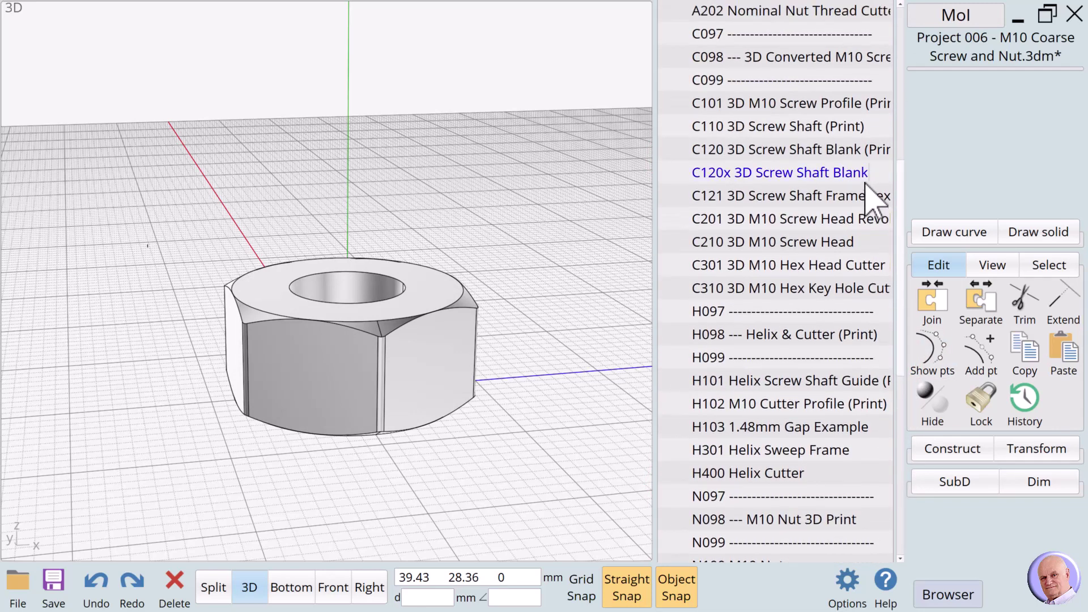
left_click(677, 127)
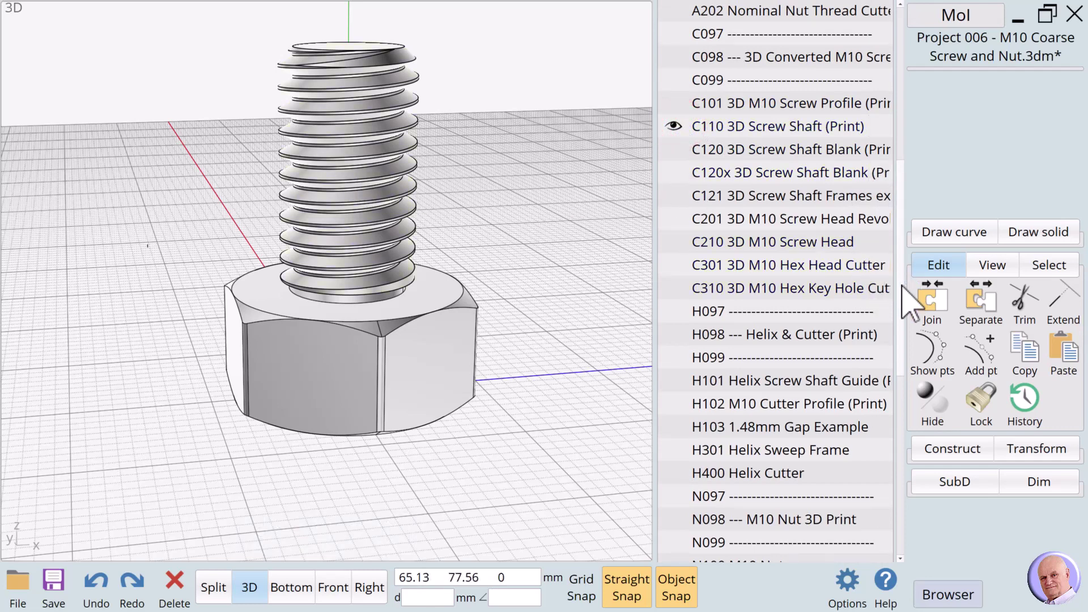
left_click_drag(902, 285, 942, 478)
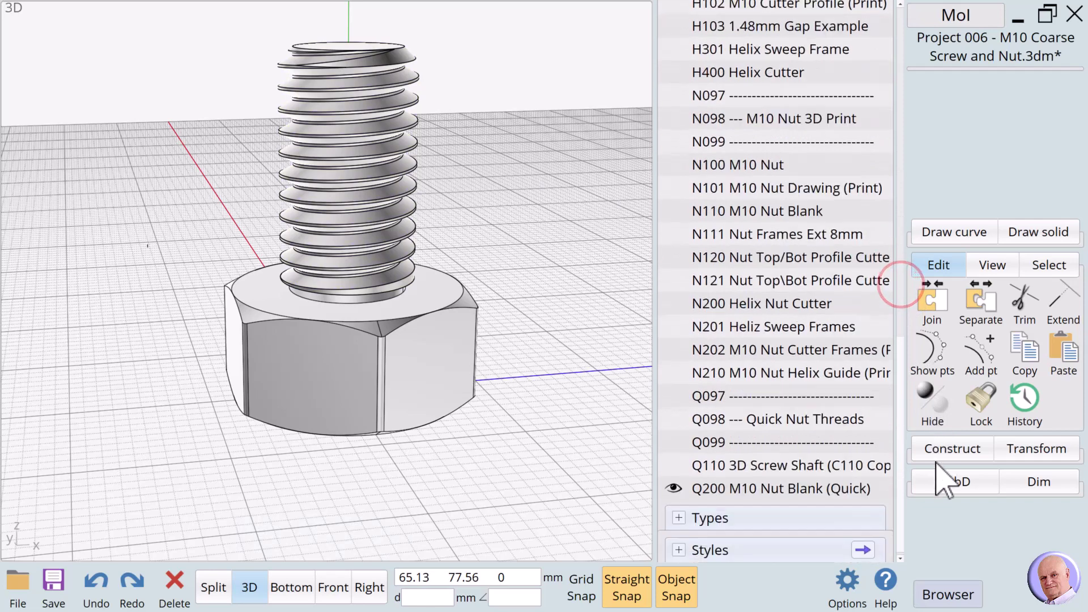
left_click(674, 458)
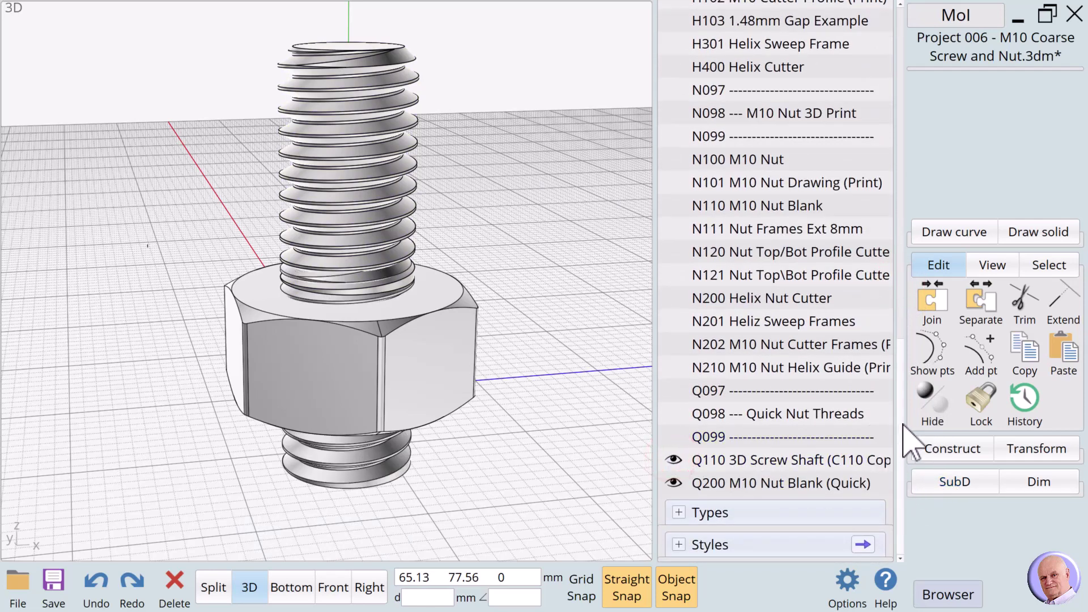
scroll(903, 426, "up", 6)
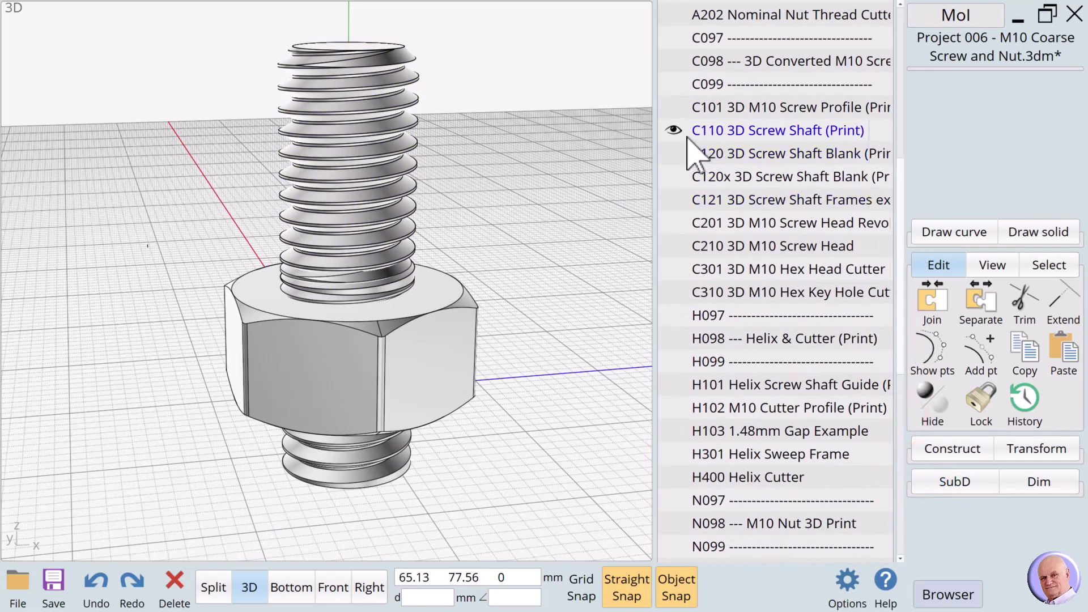
left_click(675, 130)
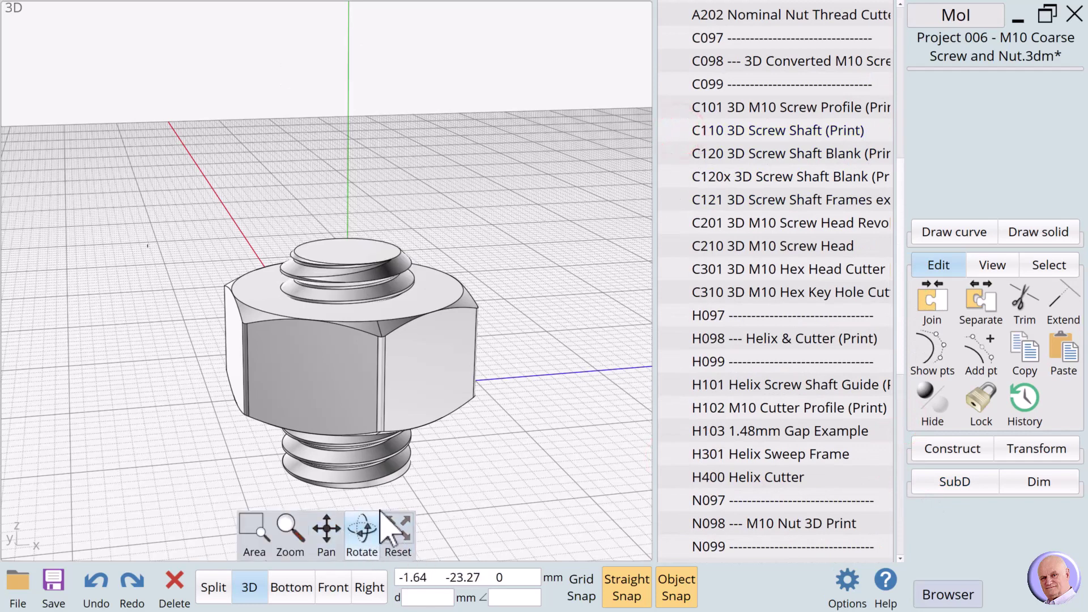
Enlarge the Q110 screw shaft copy by 0.8 mm to 10.4 mm in both X and Y
scroll(353, 506, "up", 2)
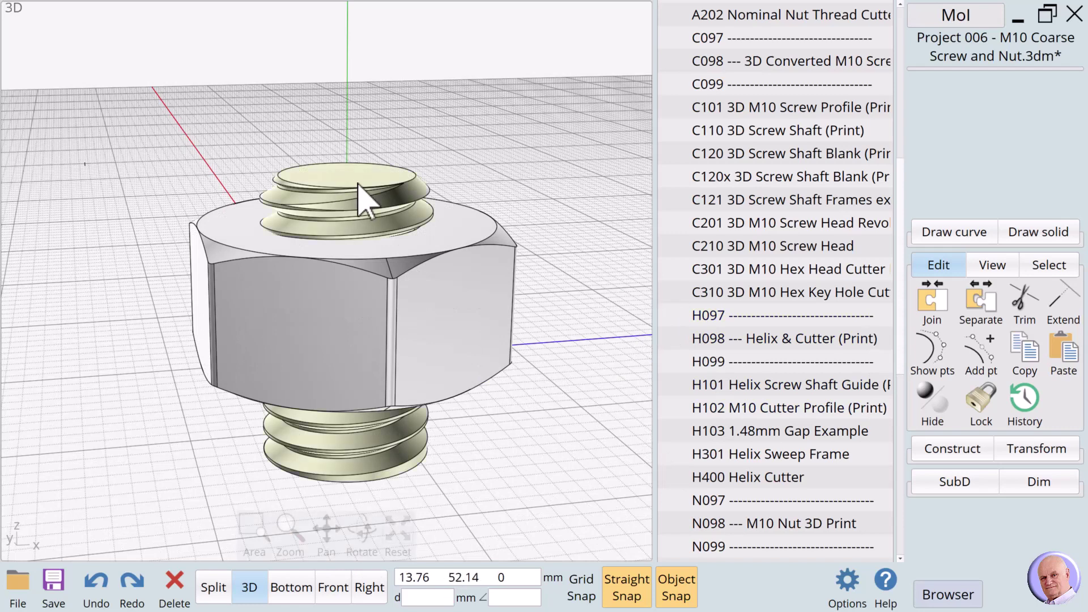
left_click(403, 202)
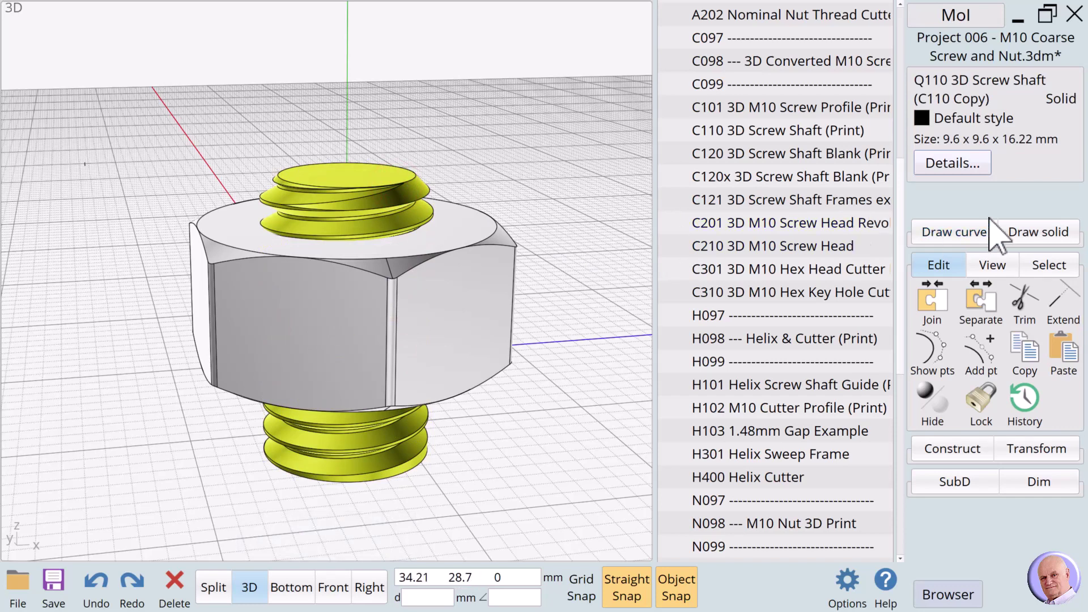
left_click(973, 140)
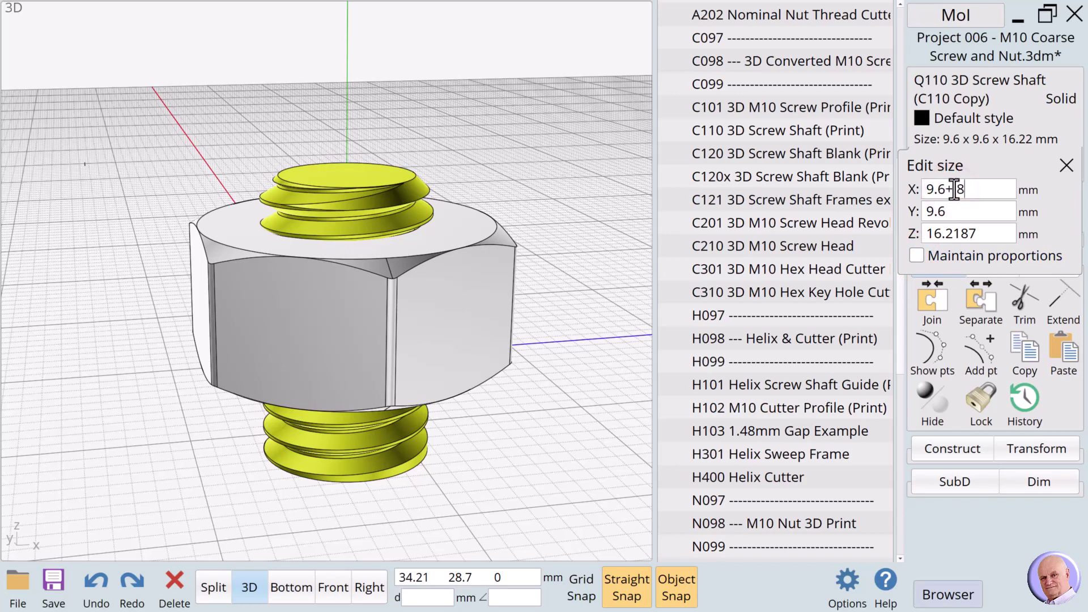
key("Return")
left_click(955, 203)
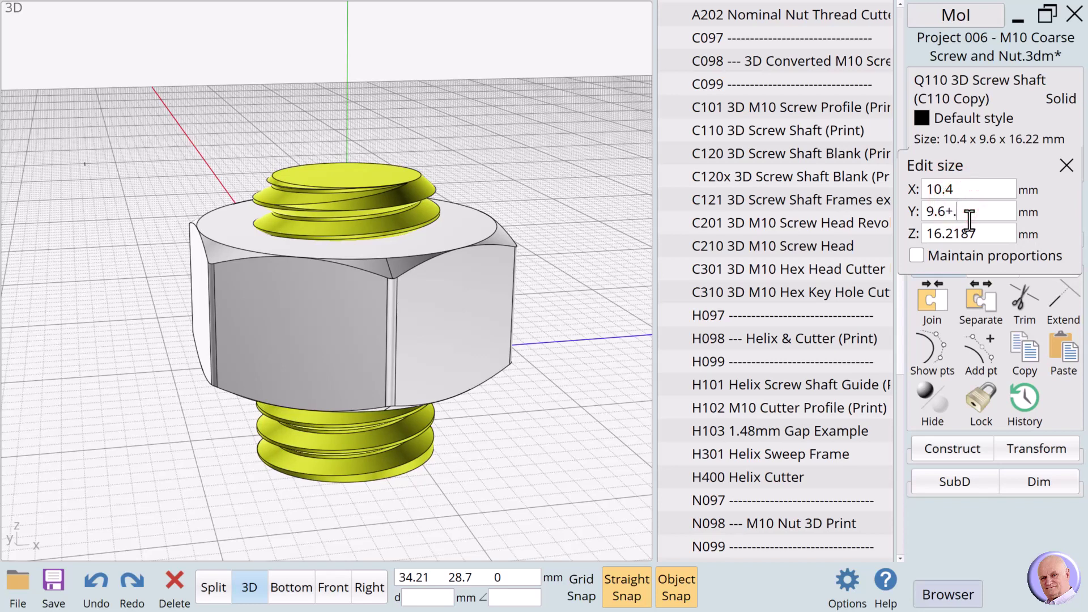
key("Return")
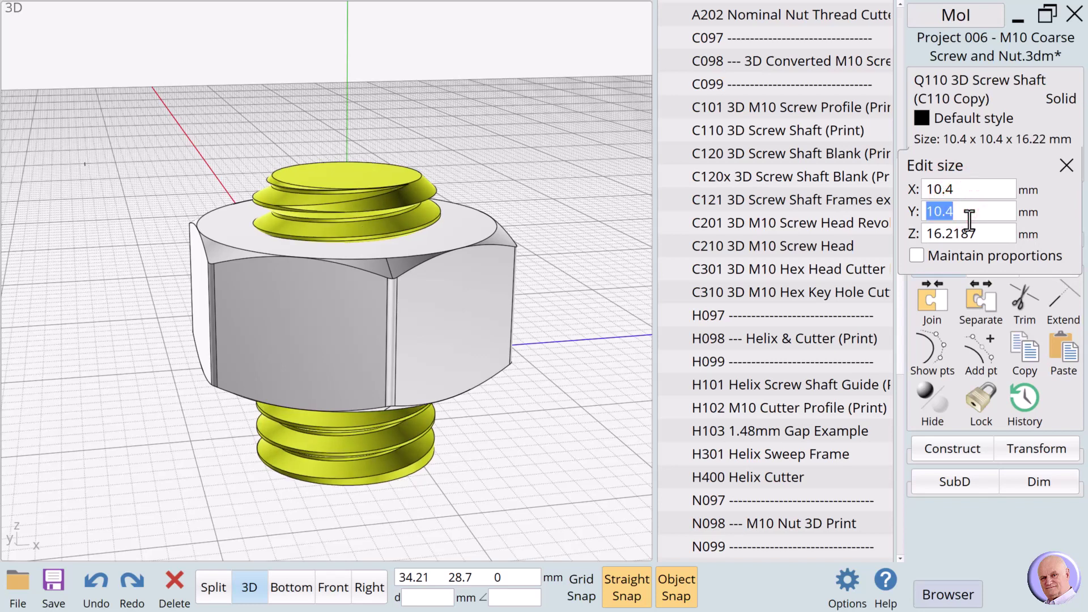
left_click(634, 369)
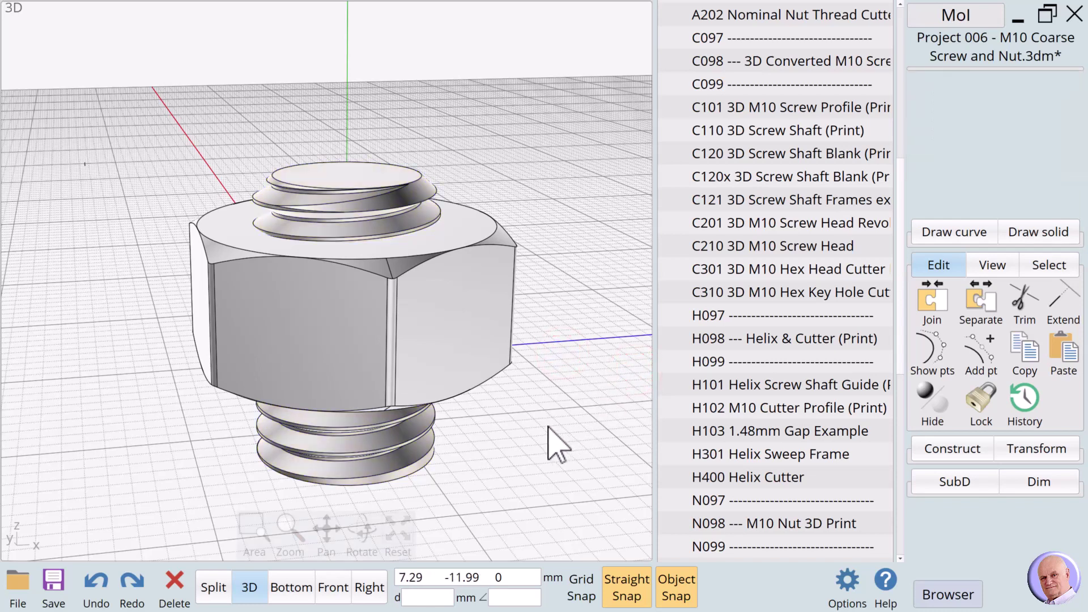
Subtract the Q110 screw shaft from the Q200 nut blank with a Boolean difference that keeps the shaft, hide the shaft and inspect the nut
left_click(460, 313)
left_click(930, 448)
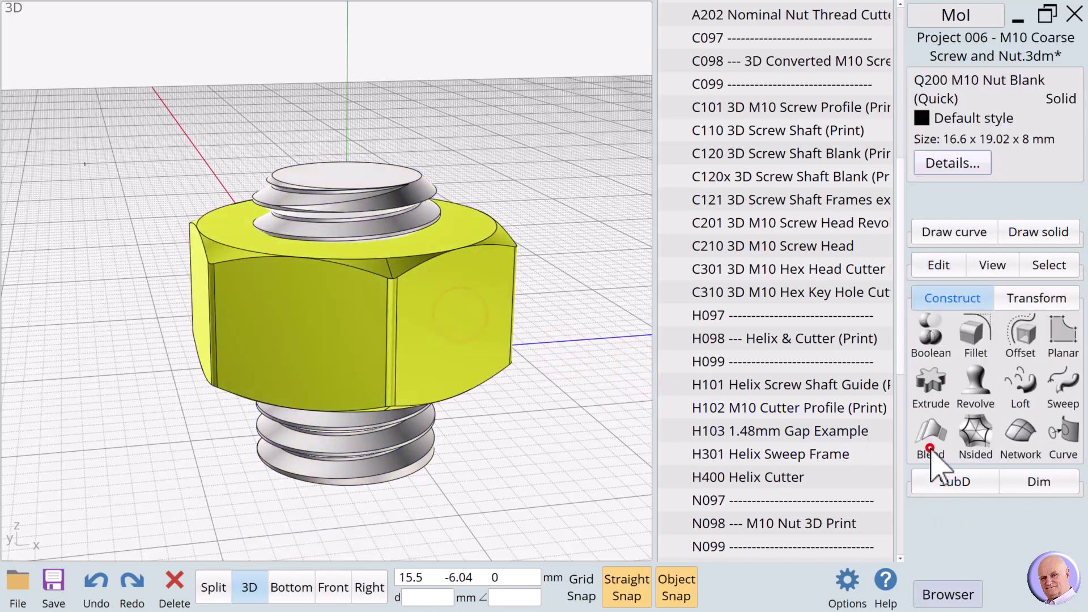
left_click(927, 337)
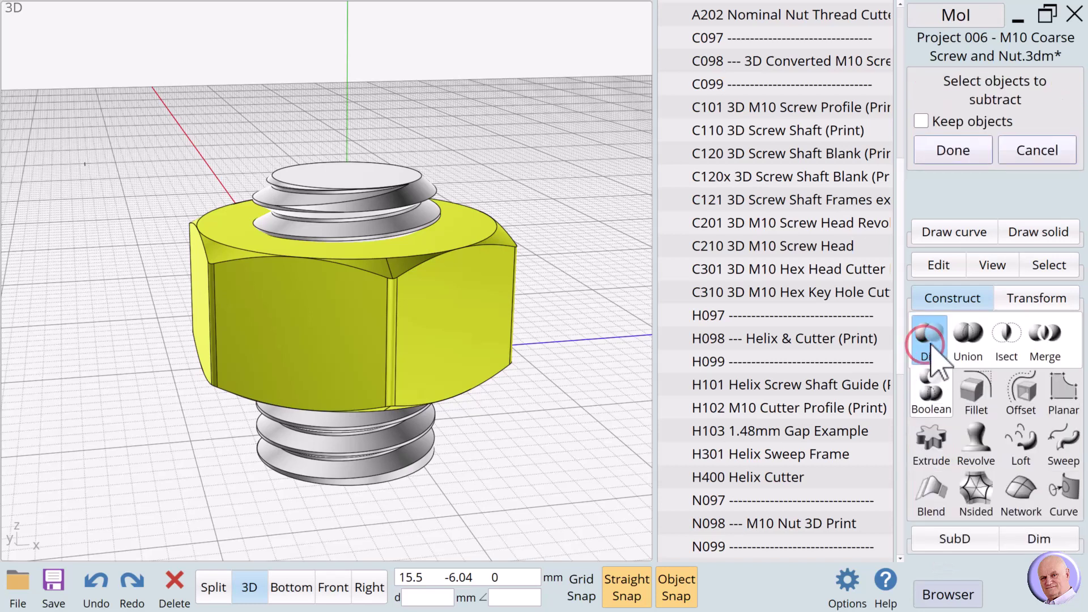
left_click(389, 439)
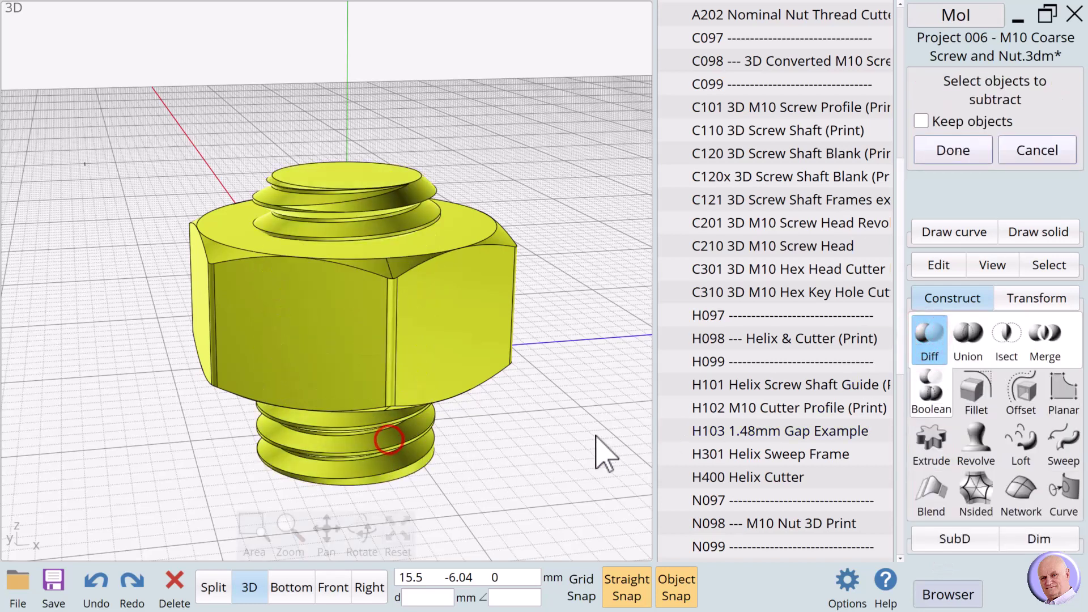
left_click(920, 121)
left_click(938, 155)
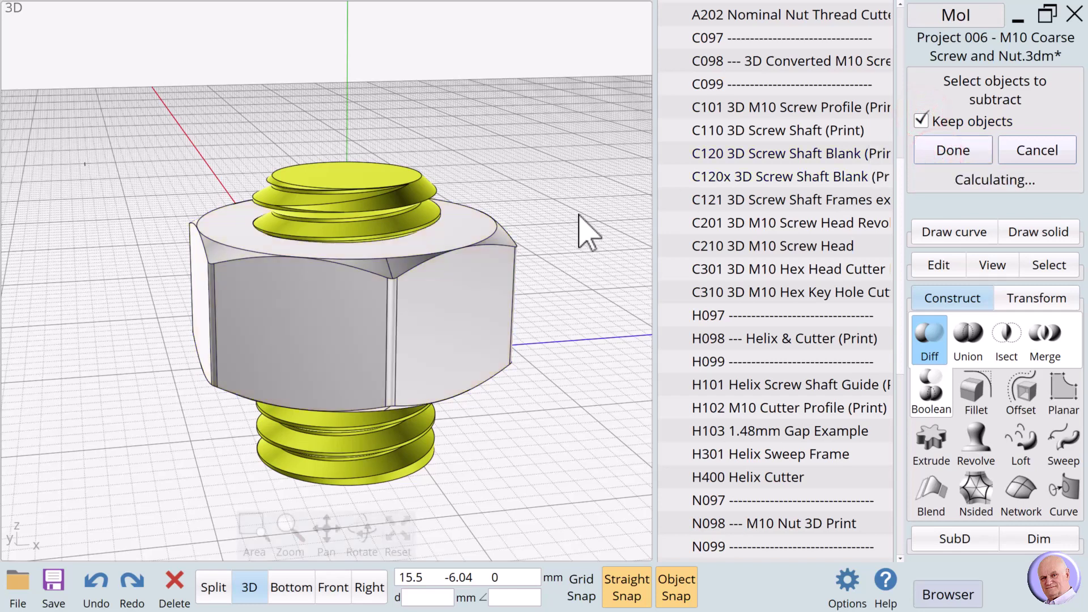
left_click(896, 350)
scroll(895, 350, "down", 5)
left_click(666, 457)
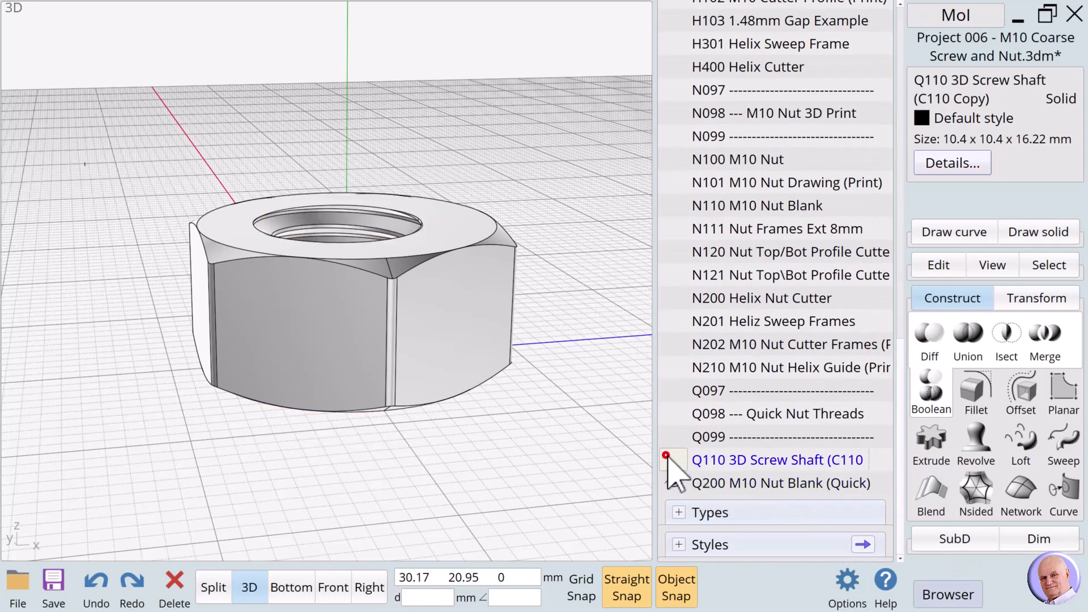
mouse_move(359, 515)
mouse_move(360, 530)
left_mouse_down()
mouse_move(361, 549)
mouse_move(360, 522)
left_mouse_up()
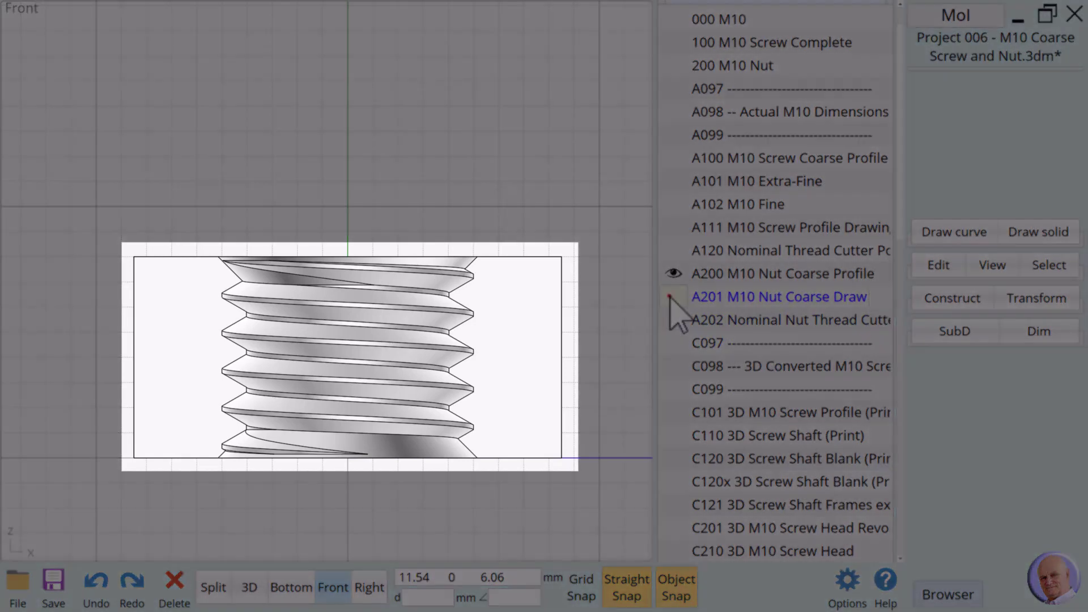
Show the A201 M10 Nut Coarse Drawing and A202 Nominal Nut Thread Cutter in place of the A200 M10 Nut Coarse Profile
left_click(671, 296)
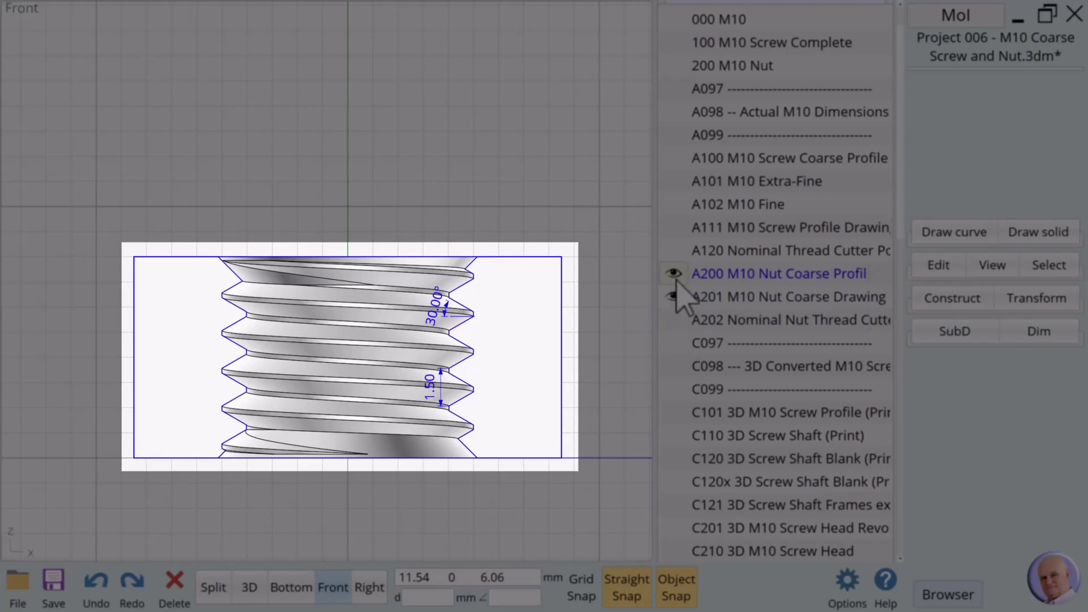
left_click(674, 274)
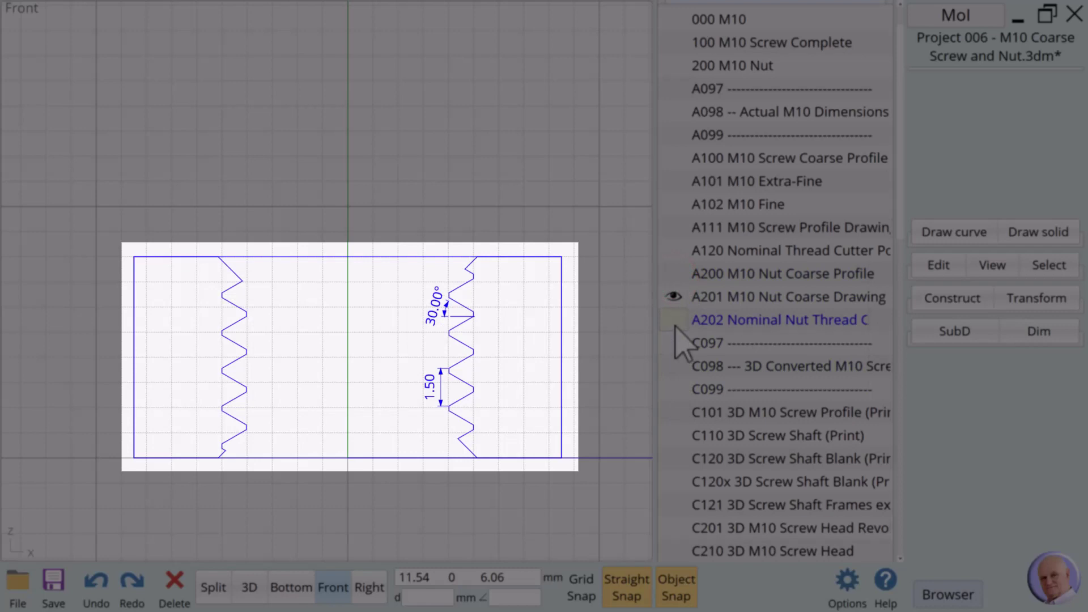
left_click(673, 321)
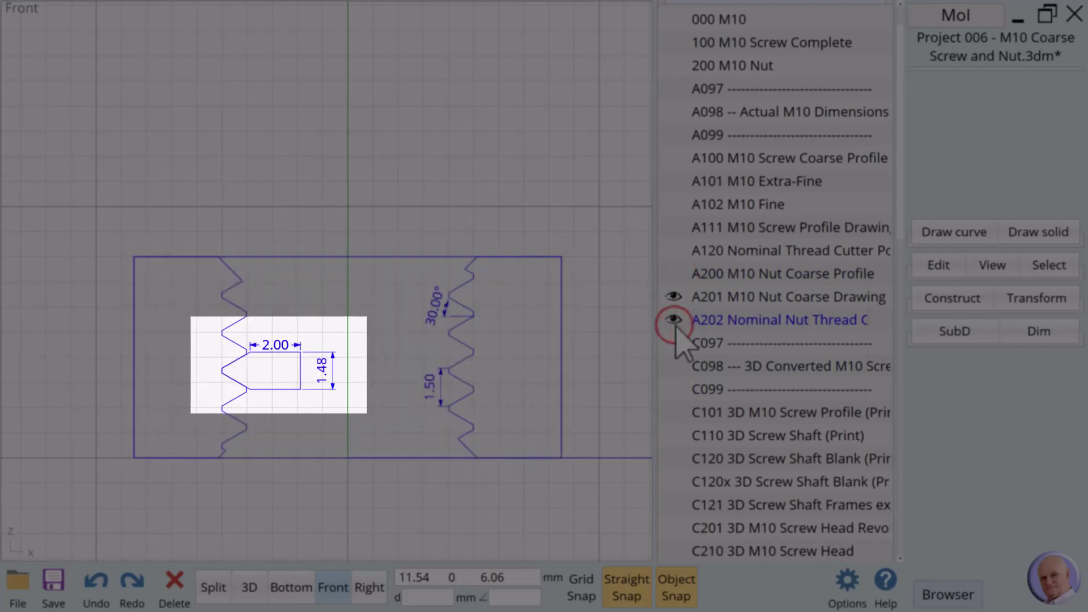
left_click(901, 214)
scroll(902, 272, "down", 10)
scroll(913, 351, "down", 3)
scroll(915, 357, "up", 2)
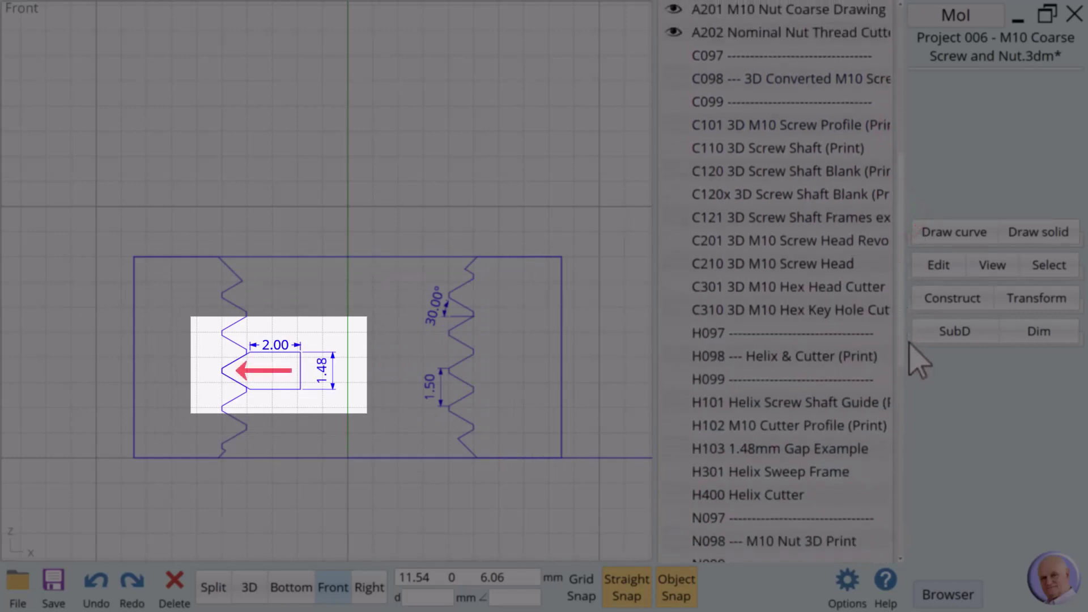
Show the N101 M10 Nut Drawing (Print) and hide the A201 coarse drawing and A202 nominal nut thread cutter
scroll(917, 363, "down", 1)
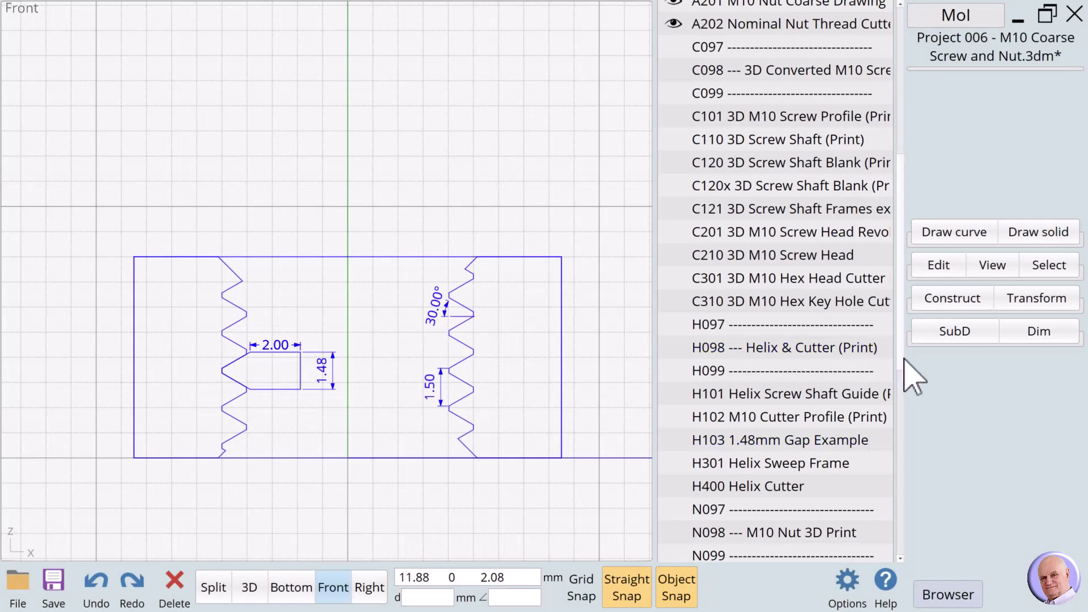
left_click_drag(900, 355, 916, 446)
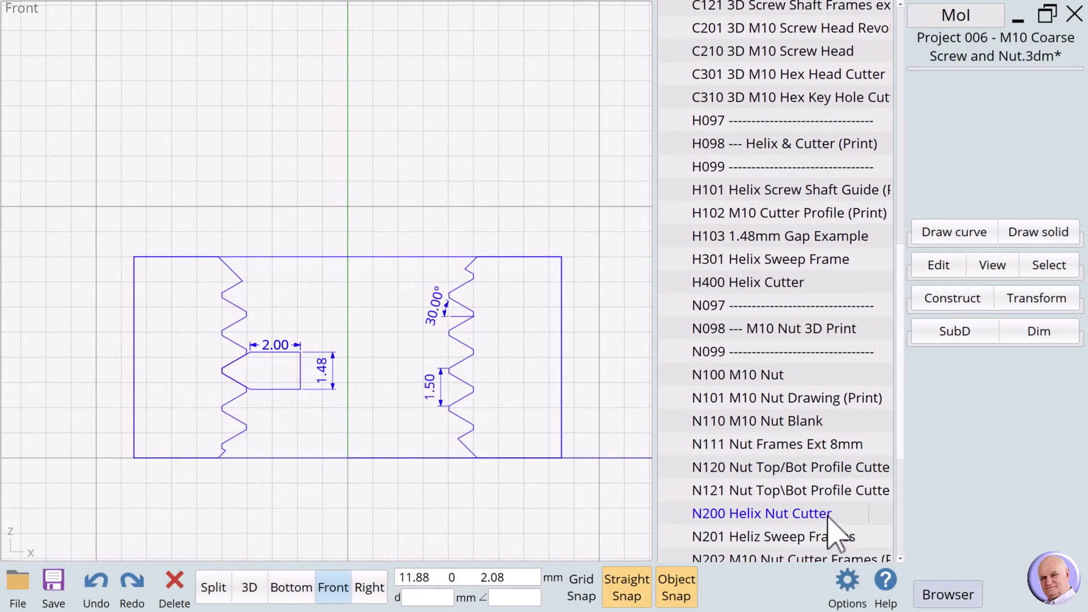
left_click(673, 397)
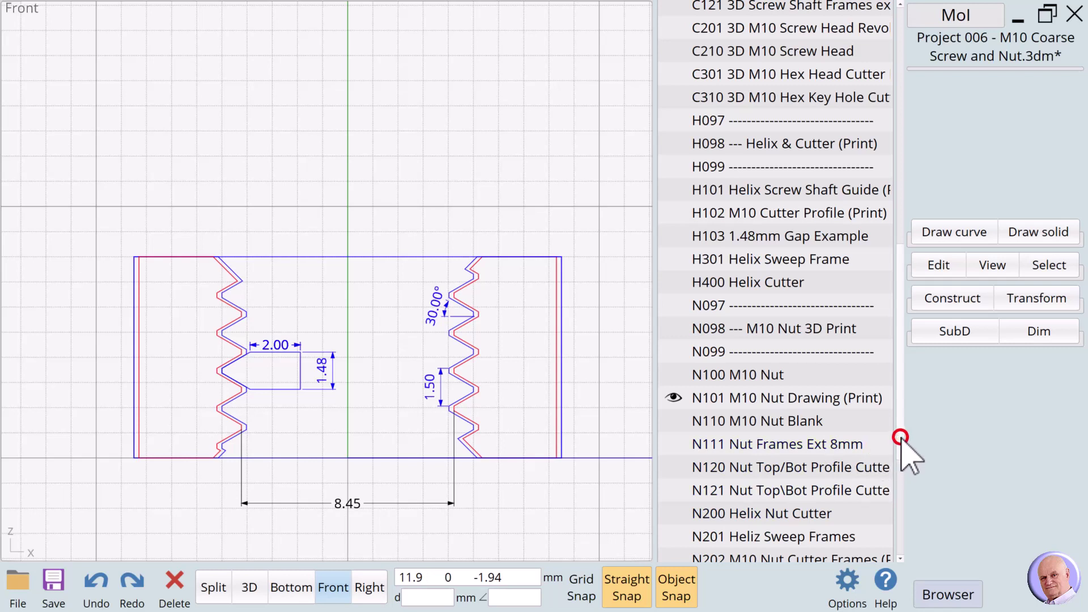
left_click_drag(900, 437, 901, 214)
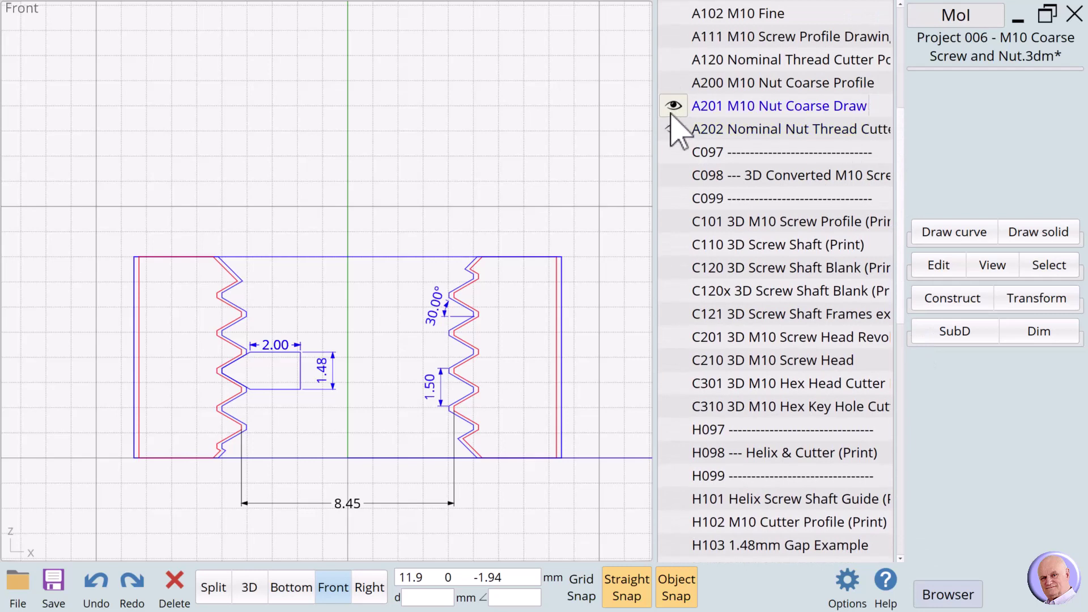
left_click(673, 106)
left_click(674, 130)
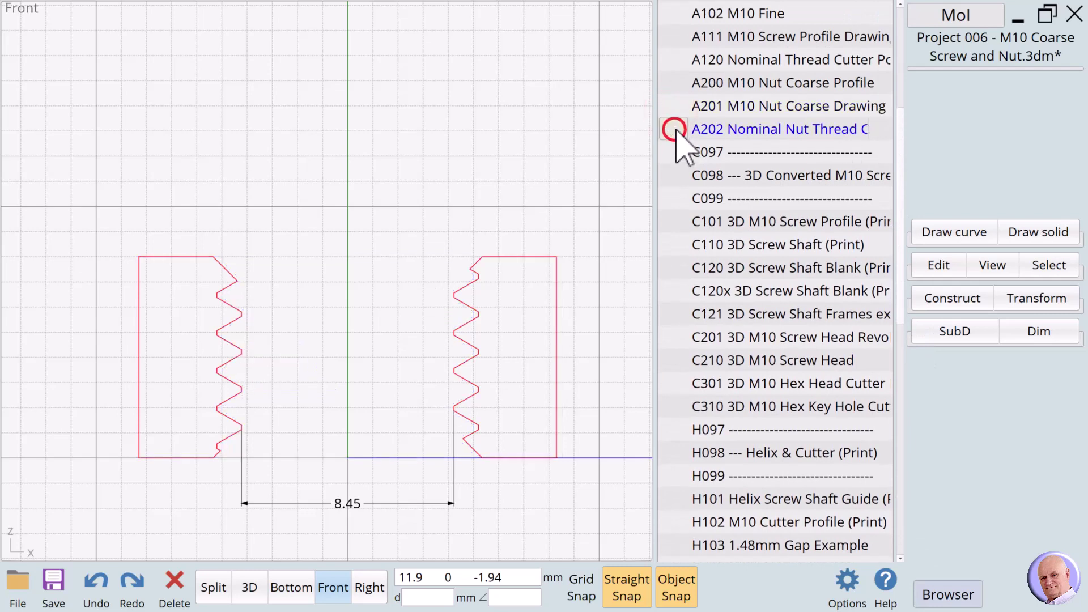
Show the N111 Nut Frames Ext 8mm curves and extrude the hexagon and inner circle 8 mm into a solid nut blank
left_click_drag(899, 315, 906, 504)
left_click(675, 368)
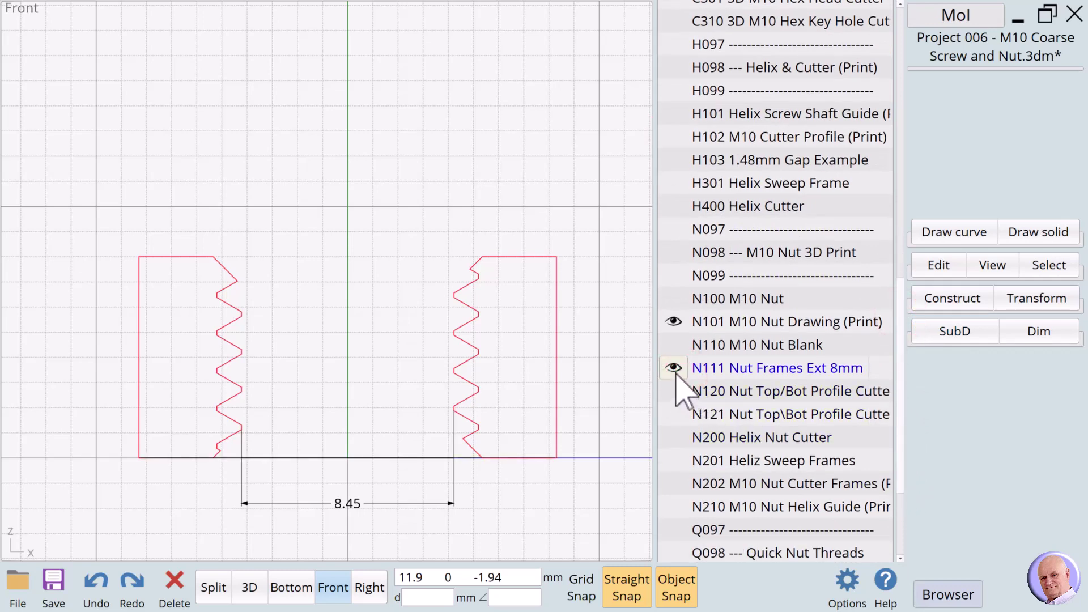
left_click(286, 588)
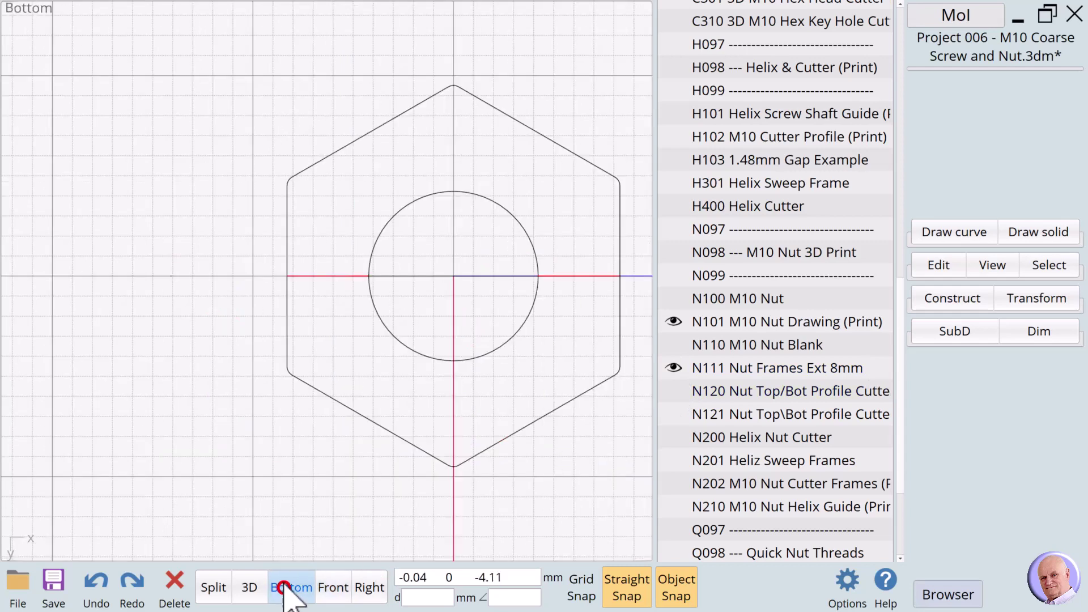
left_click(521, 426)
left_click(479, 359)
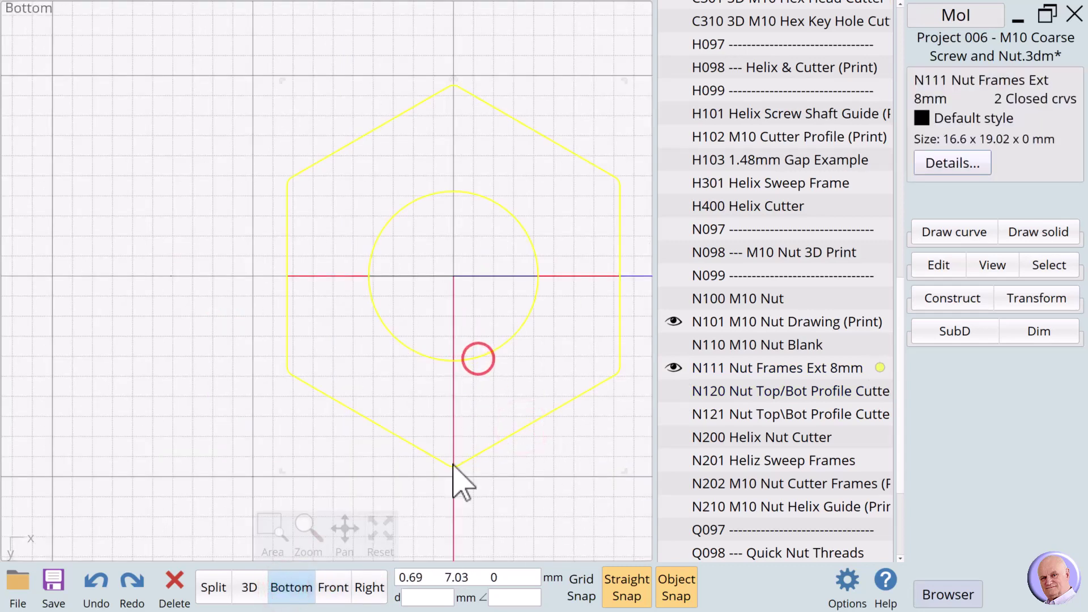
left_click(365, 586)
left_click(929, 298)
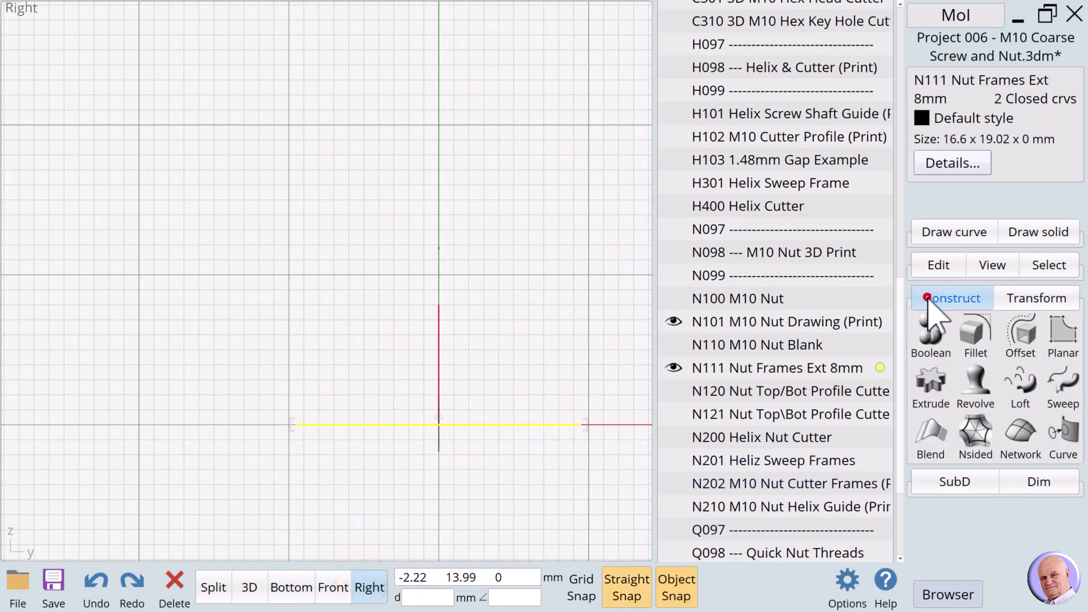
left_click(936, 396)
left_click(989, 104)
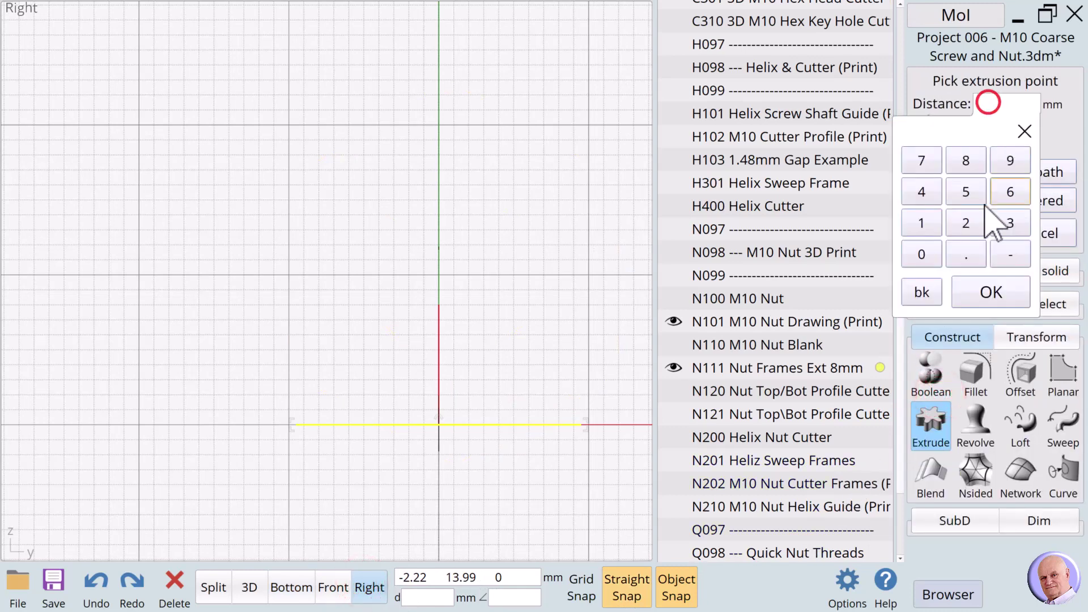
left_click(964, 161)
key("Return")
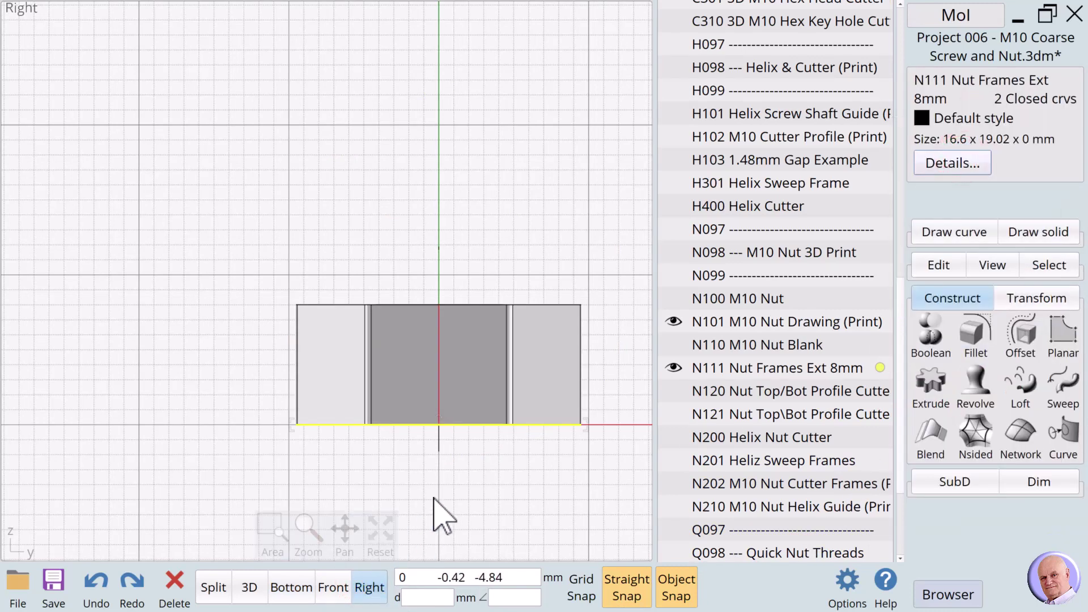
left_click(433, 497)
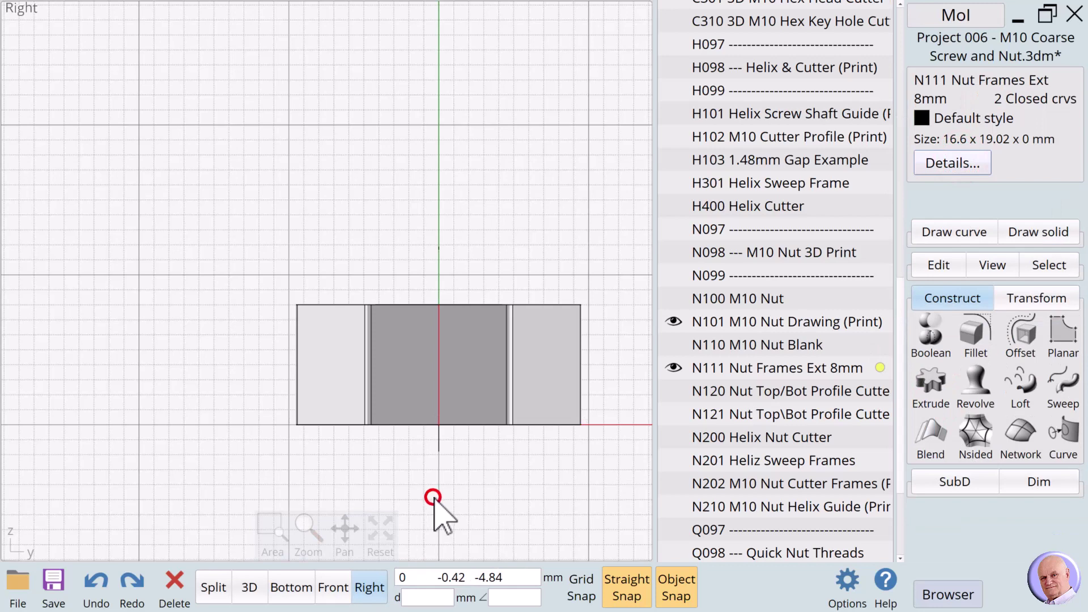
left_click(243, 587)
Show the N121 profiles and N120 Nut Top/Bot Profile Cutters, and subtract both cutters from the extruded nut blank with Boolean difference, keeping the cutters
left_click(358, 587)
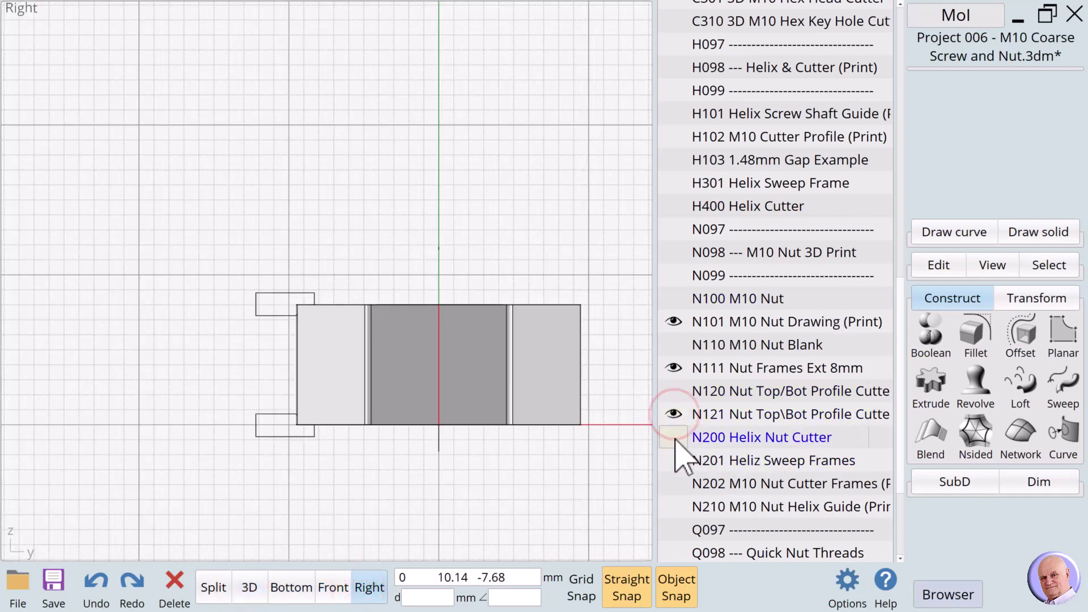
left_click(673, 391)
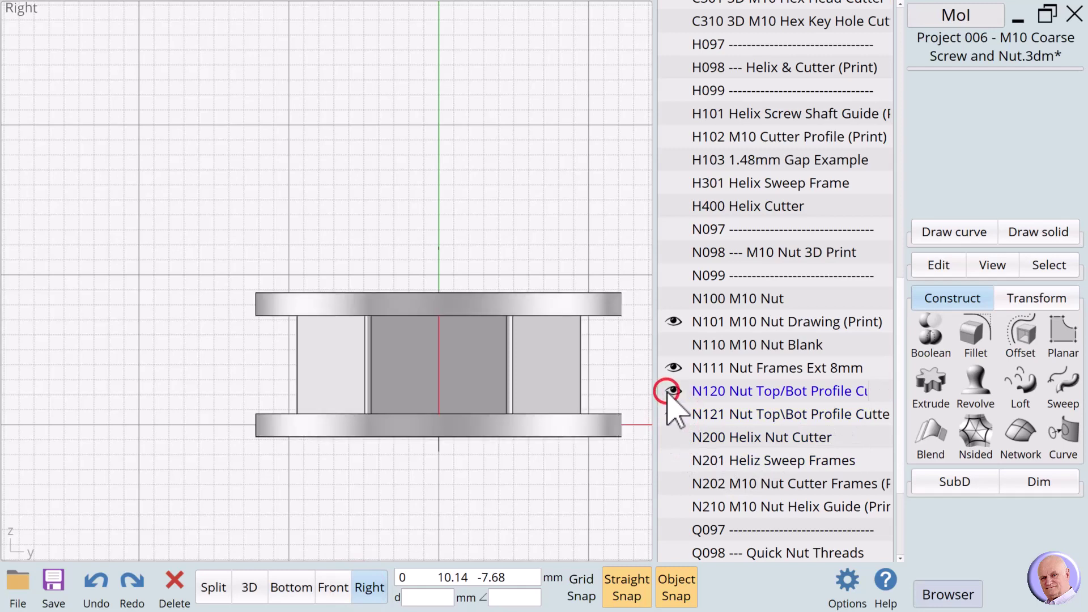
left_click(558, 226)
left_click(548, 360)
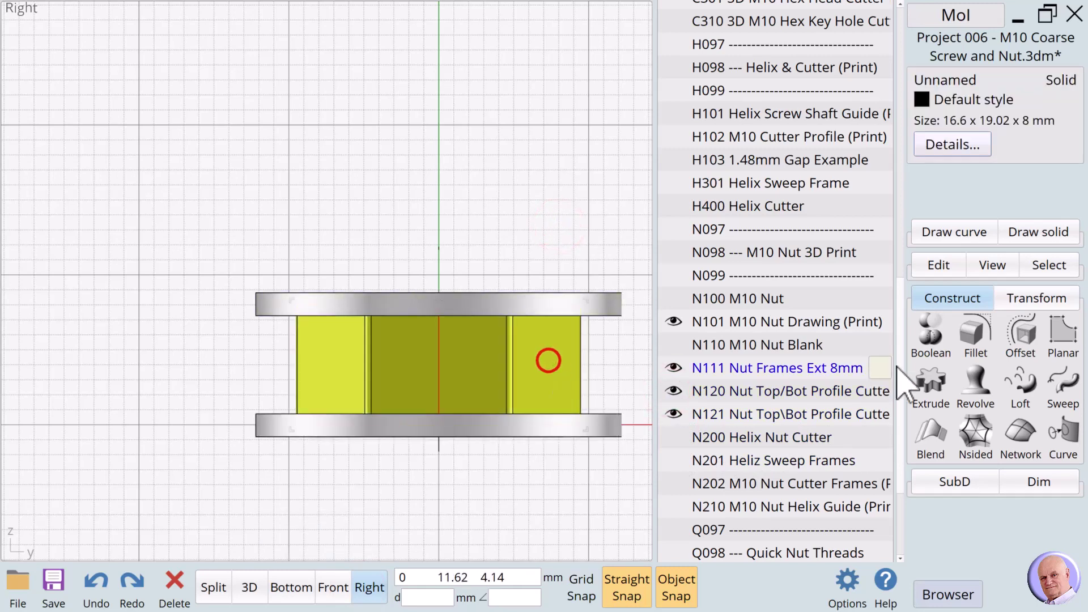
left_click(933, 350)
left_click(929, 339)
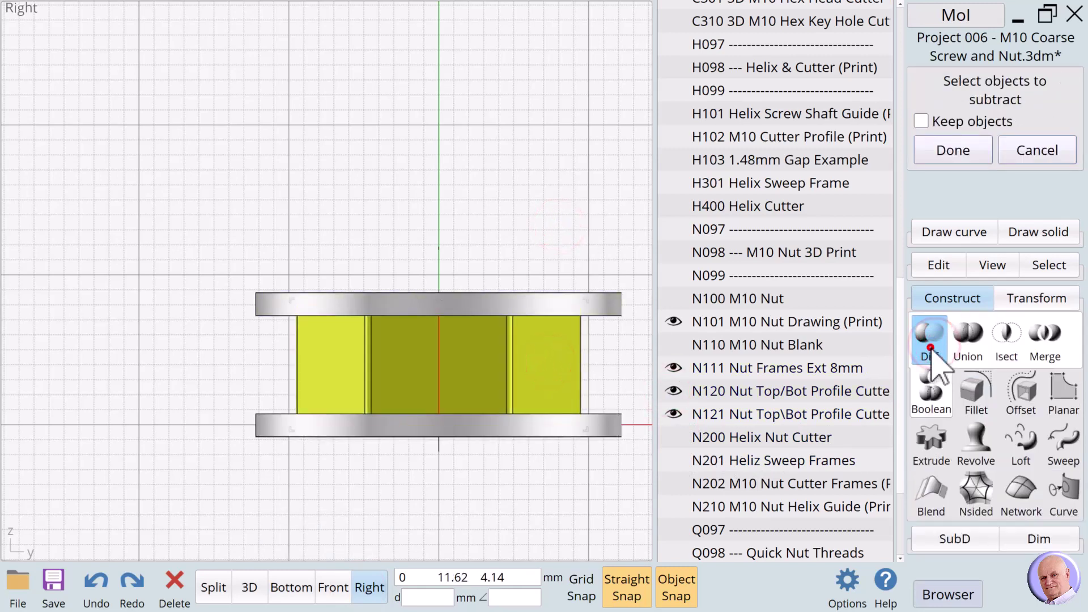
left_click(608, 306)
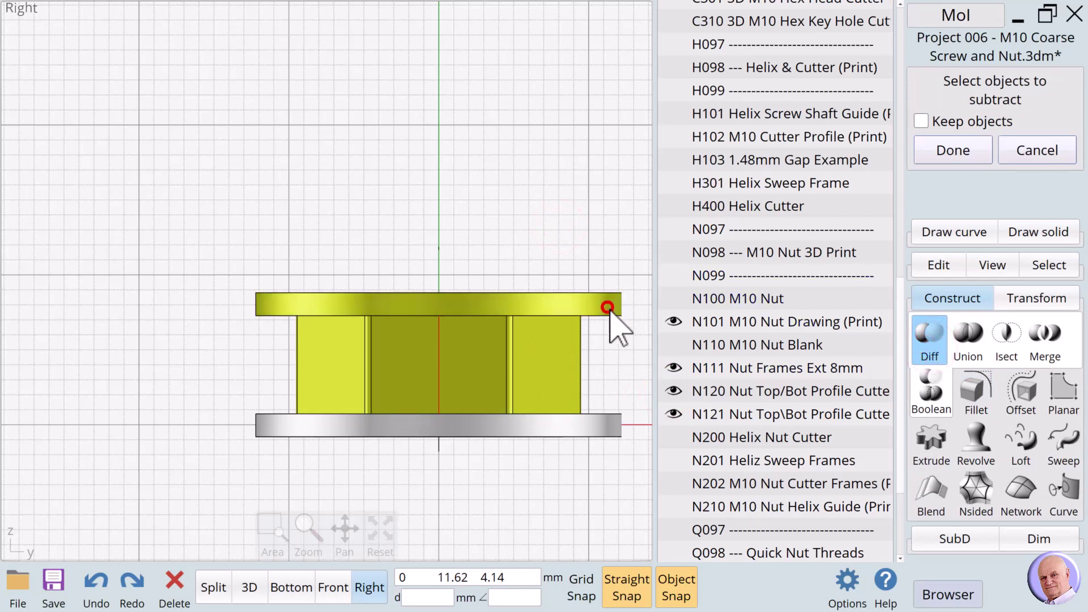
left_click(600, 427)
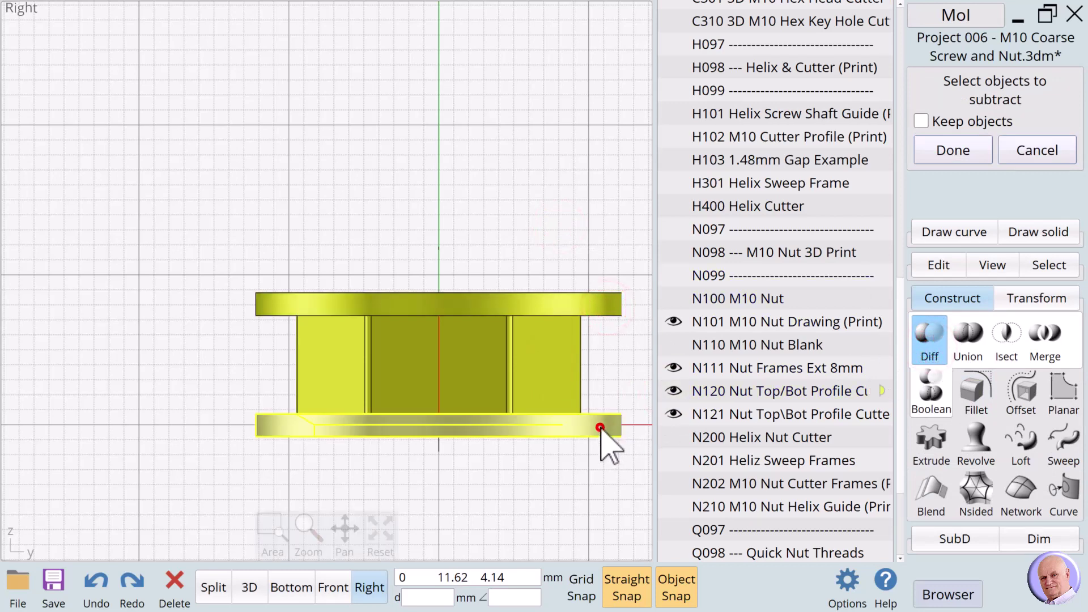
left_click(919, 119)
left_click(947, 154)
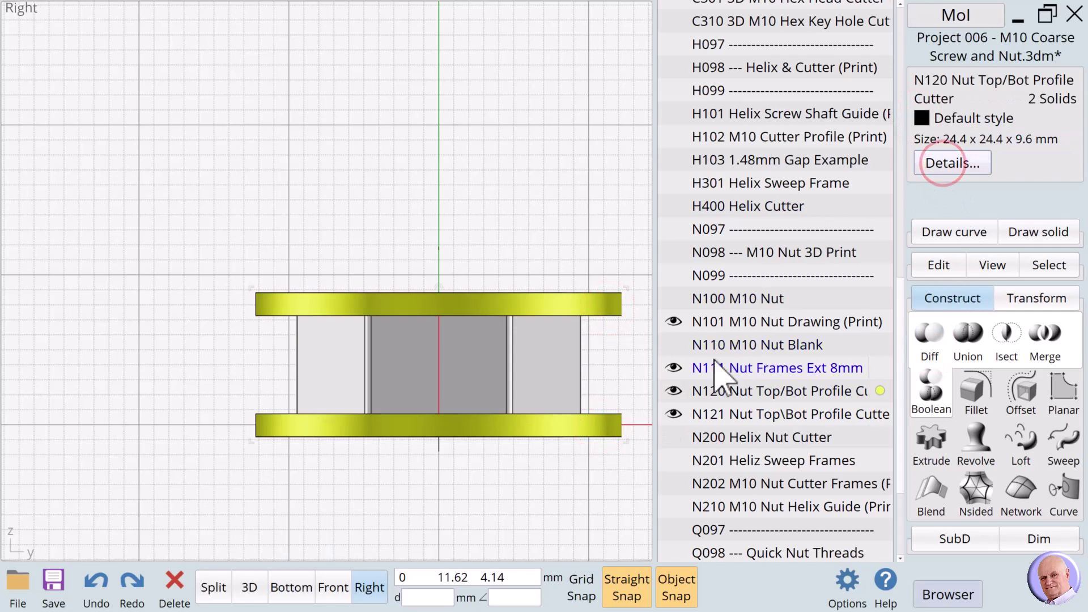
Hide the N120 cutters and N121 profiles, inspect the chamfered nut in 3D and delete that unnamed solid
left_click(671, 390)
left_click(673, 413)
left_click(249, 587)
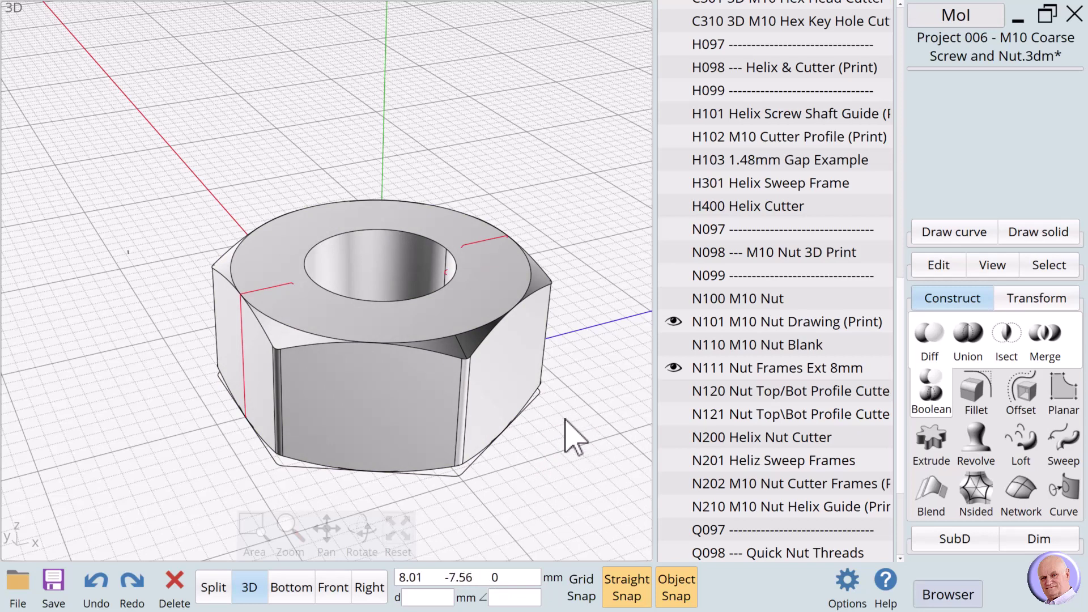
left_click(421, 379)
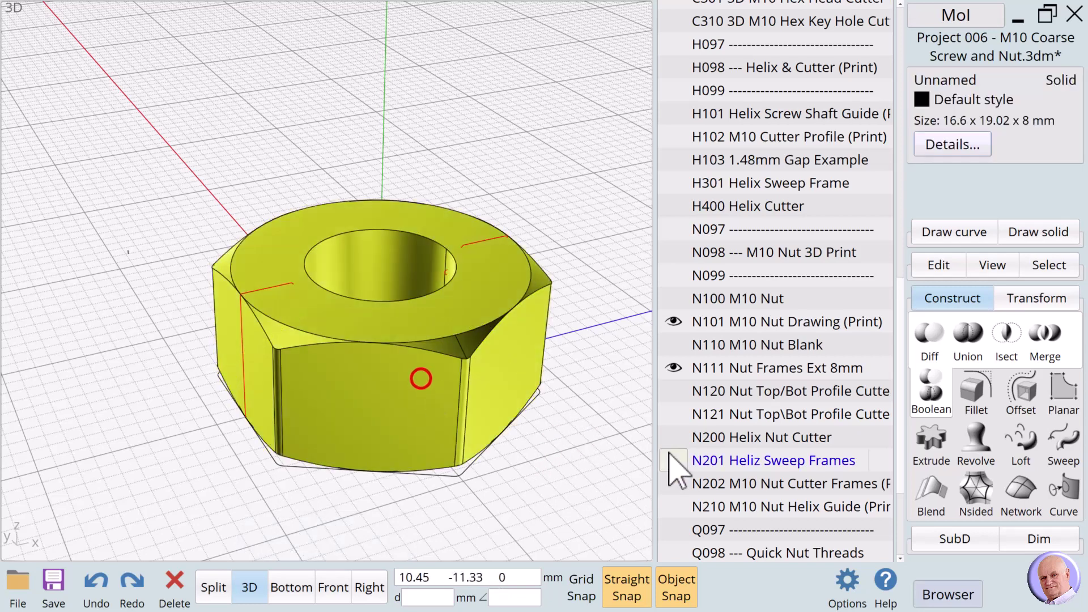
key("Delete")
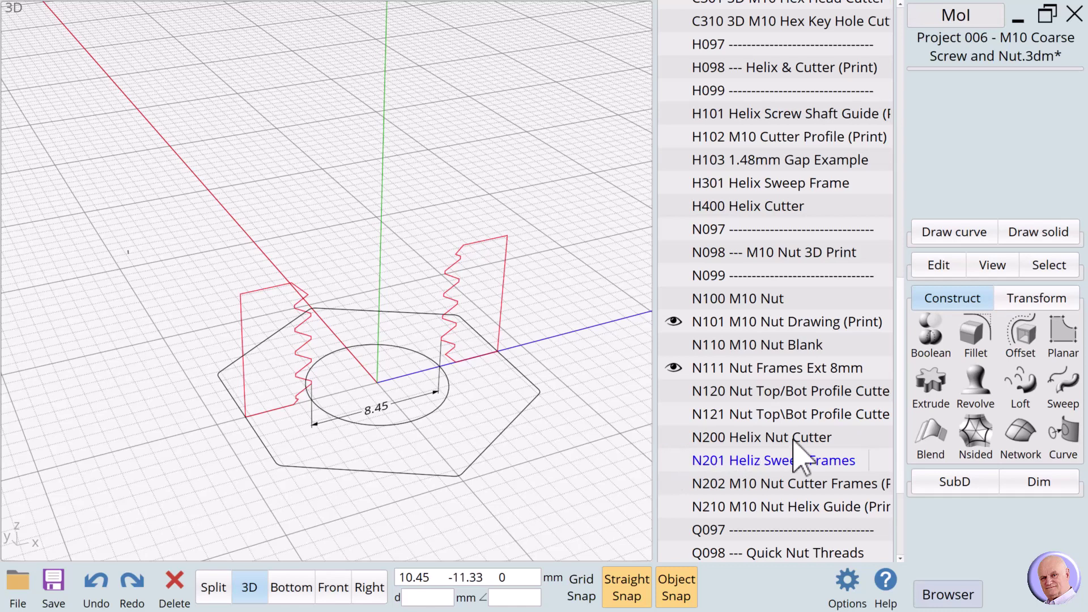
Hide the N111 nut frames and show the N210 M10 Nut Helix Guide and N202 M10 Nut Cutter Frames with the nut drawing
left_click(335, 586)
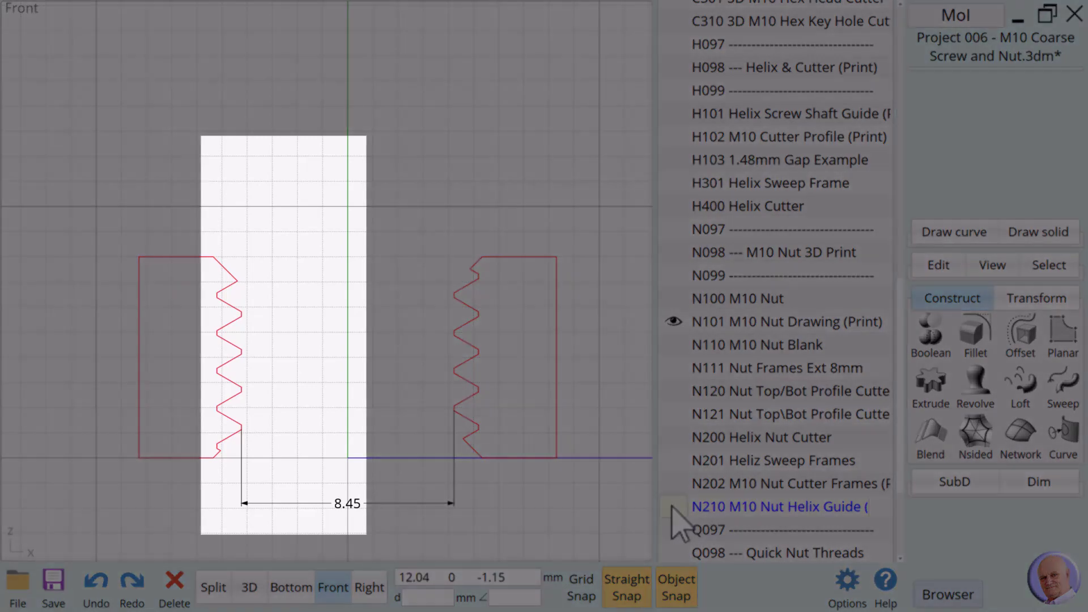
left_click(673, 506)
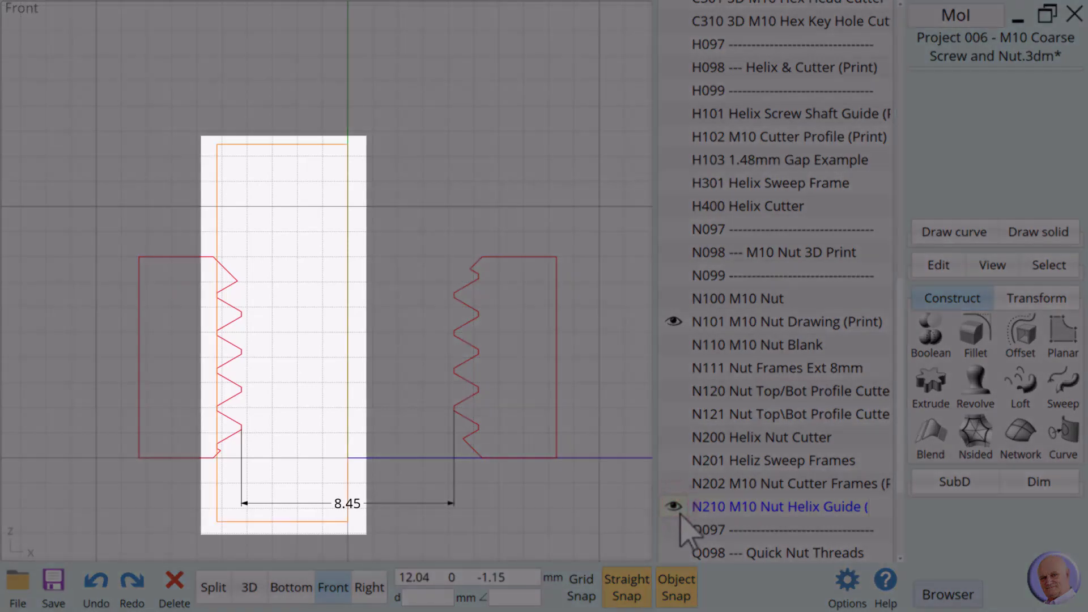
left_click(673, 483)
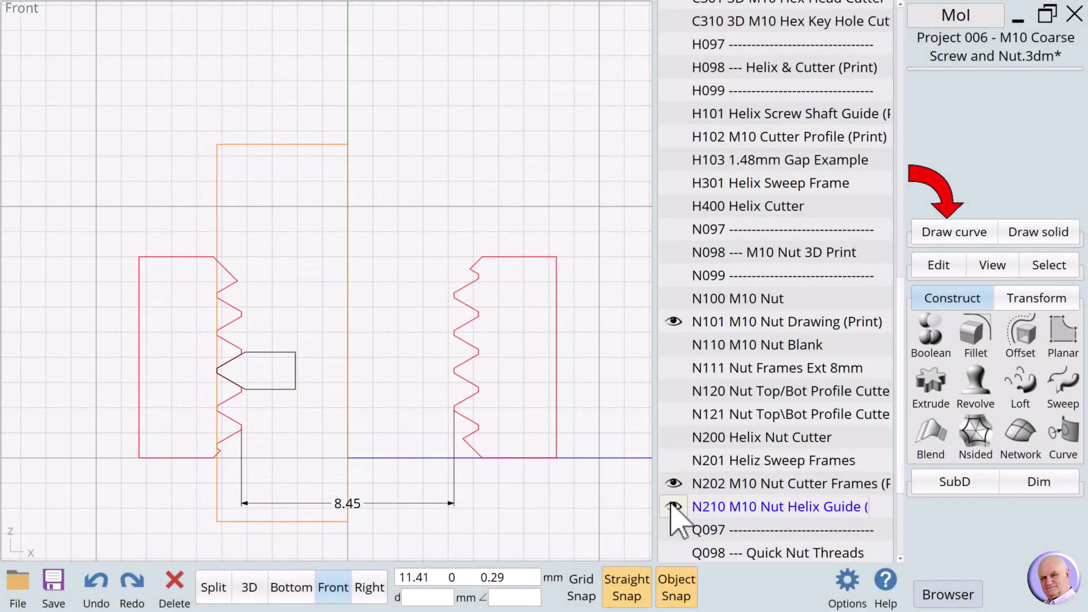
Draw a helix with its 15 mm axis up the N210 guide's centre edge and a 5.2 mm start radius anchored at the guide's lower outer corner
left_click(936, 230)
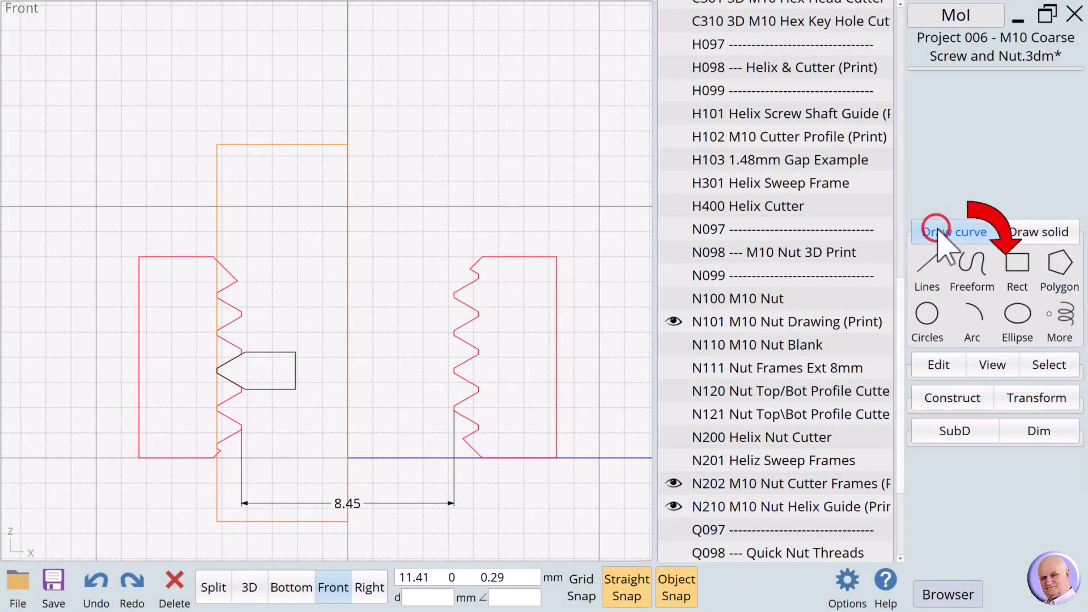
left_click(1061, 316)
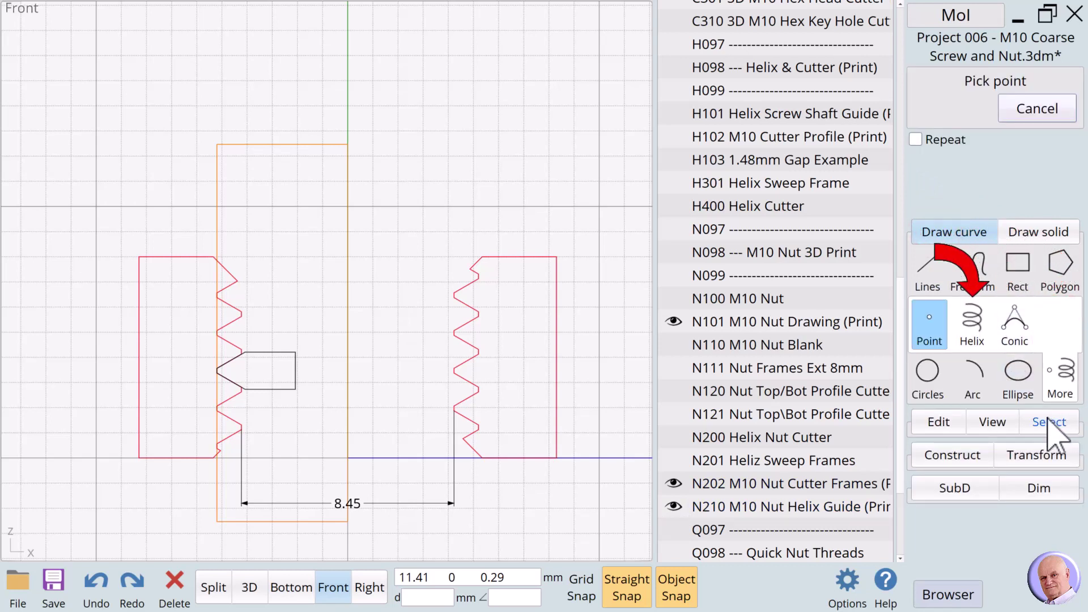
left_click(968, 319)
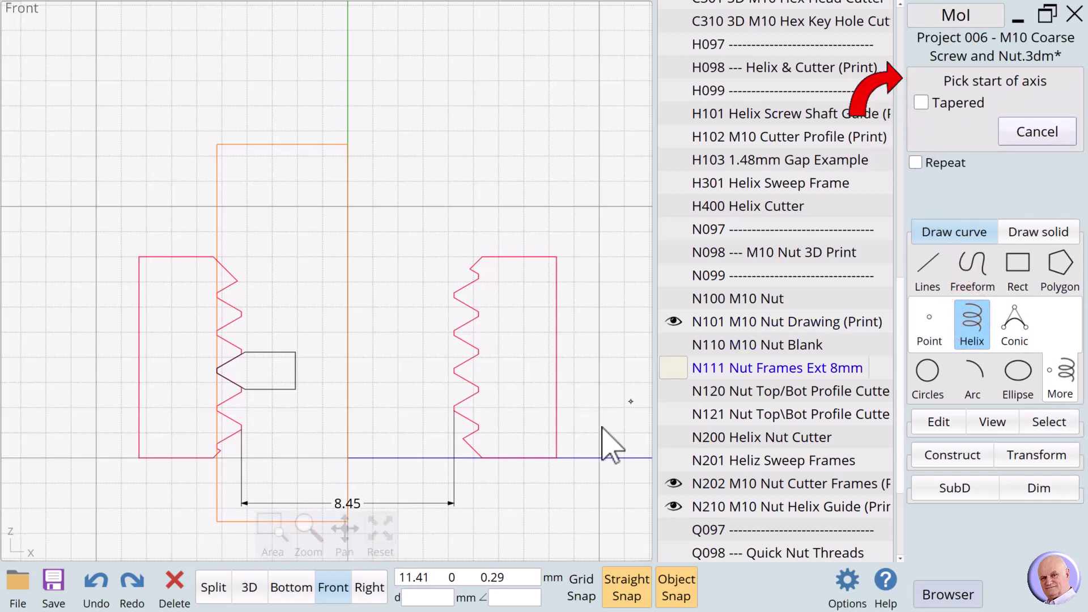
left_click_drag(345, 530, 319, 494)
left_click(318, 481)
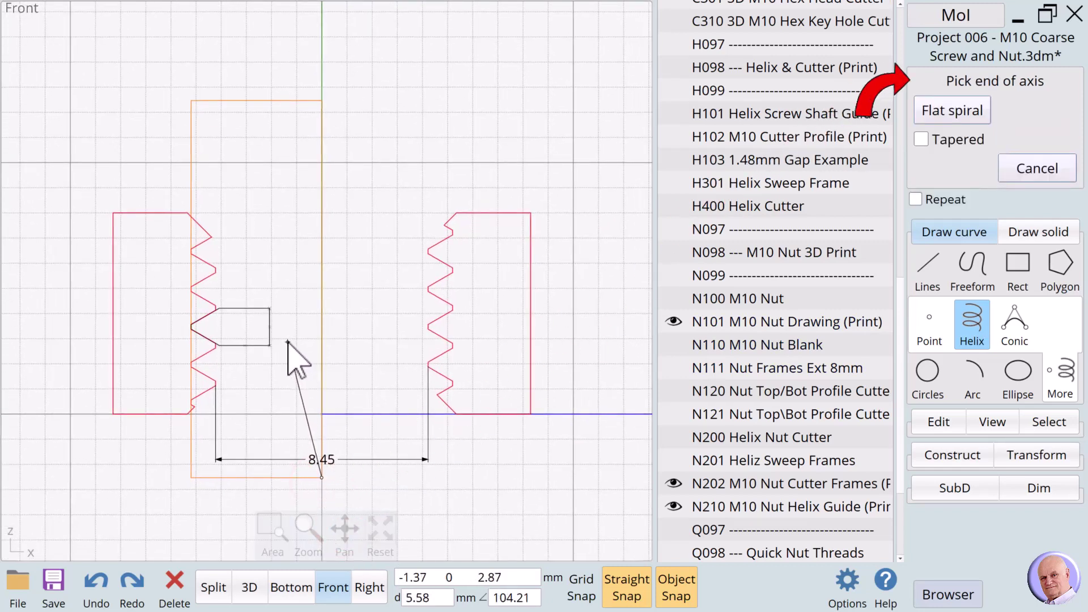
left_click(322, 101)
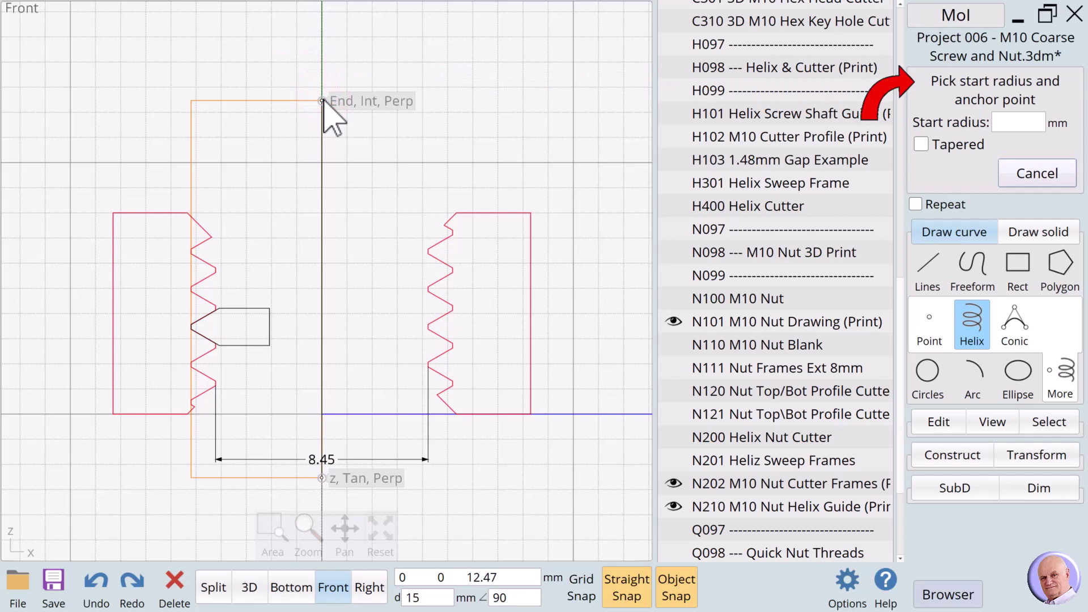
type("0")
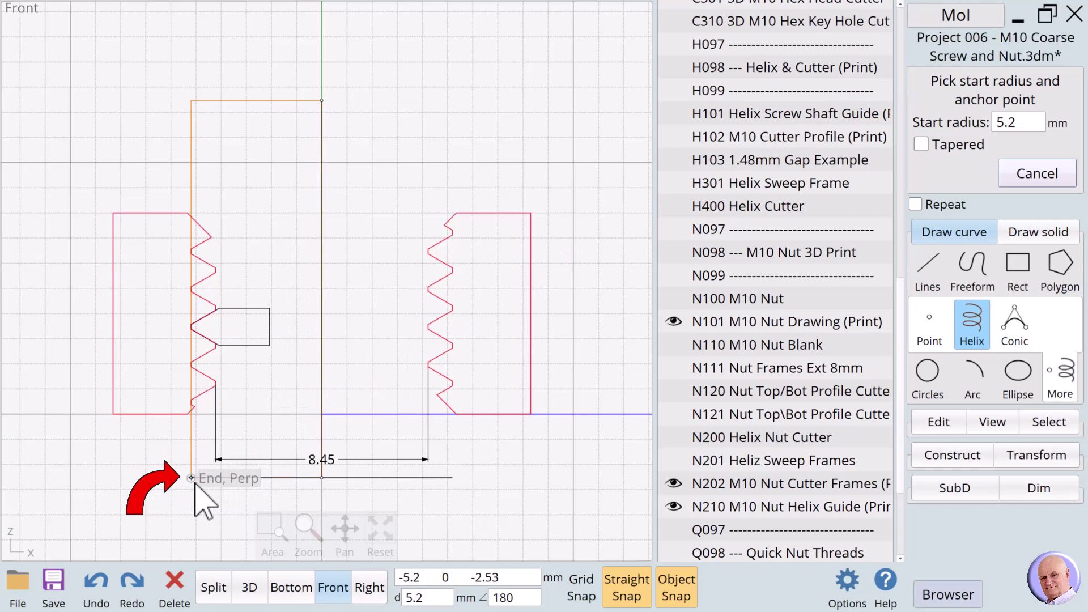
left_click(195, 482)
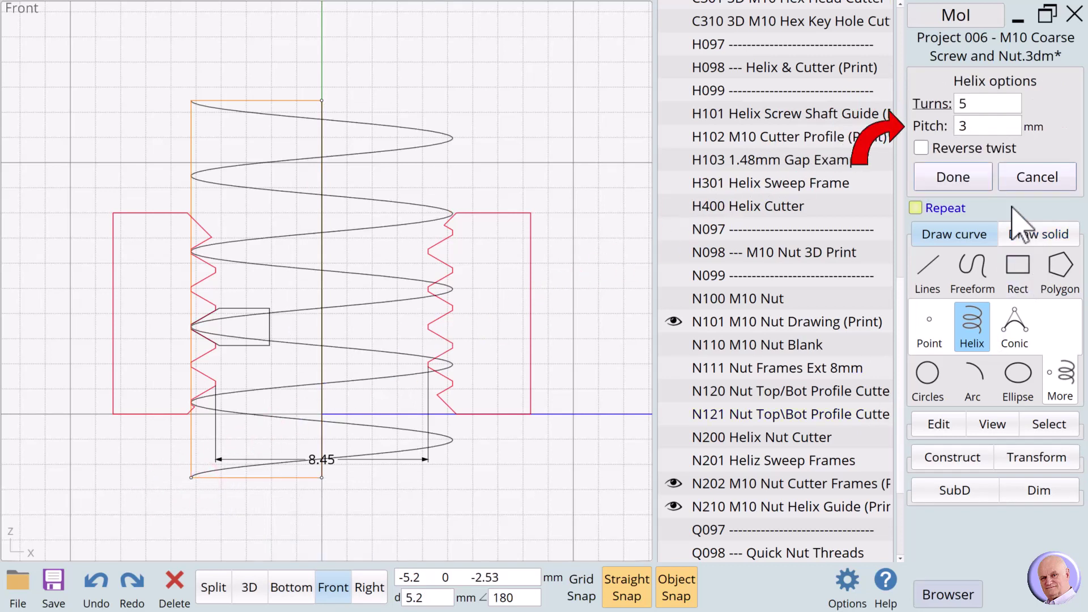
Set the helix pitch to 1.5 mm and finish the curve
left_click(968, 121)
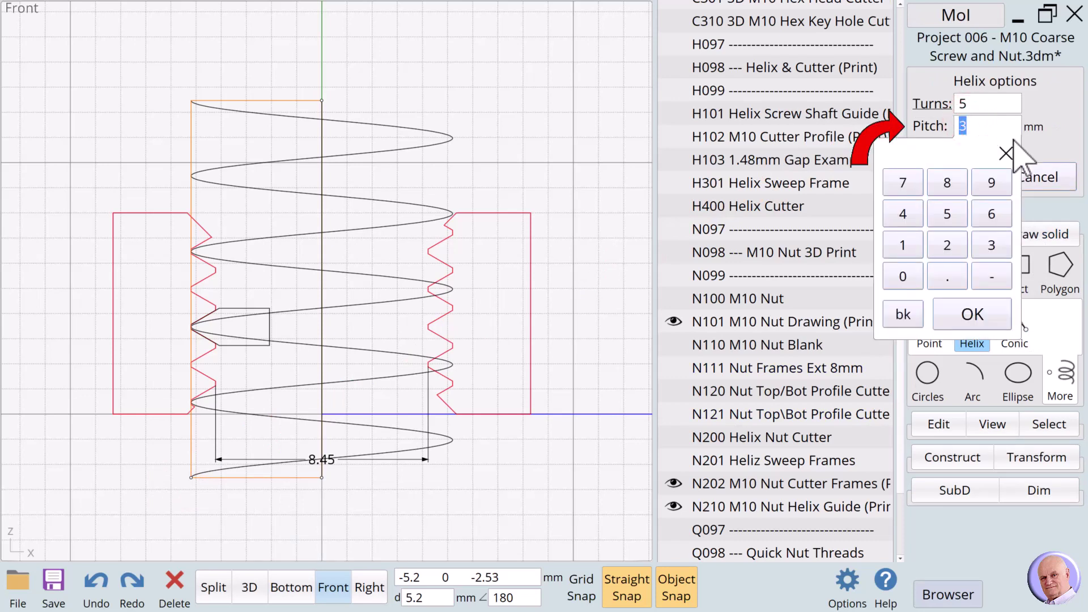
type("1.5")
key("Return")
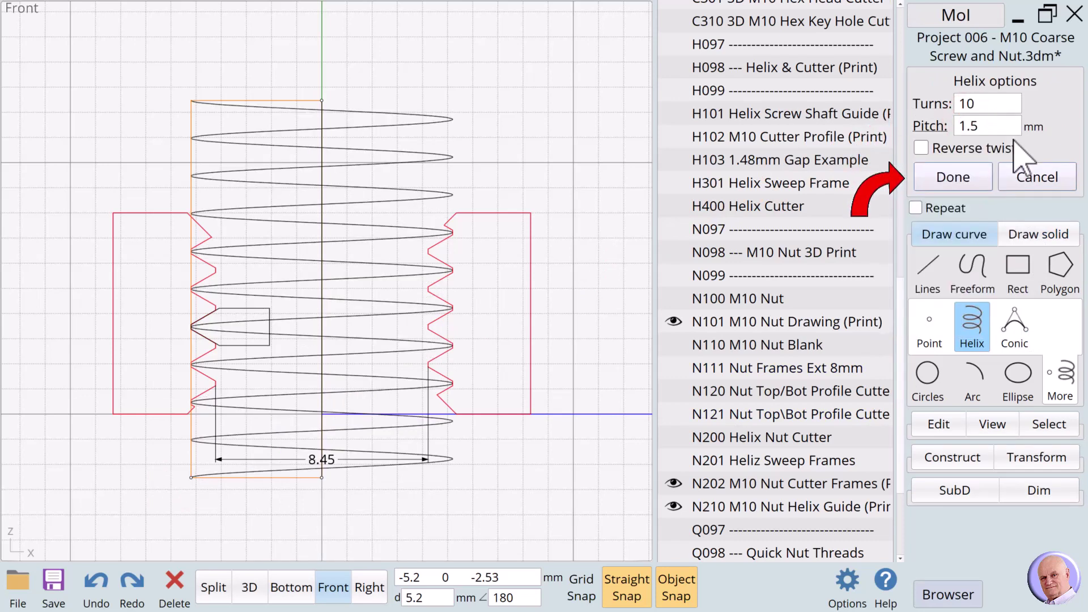
left_click(976, 177)
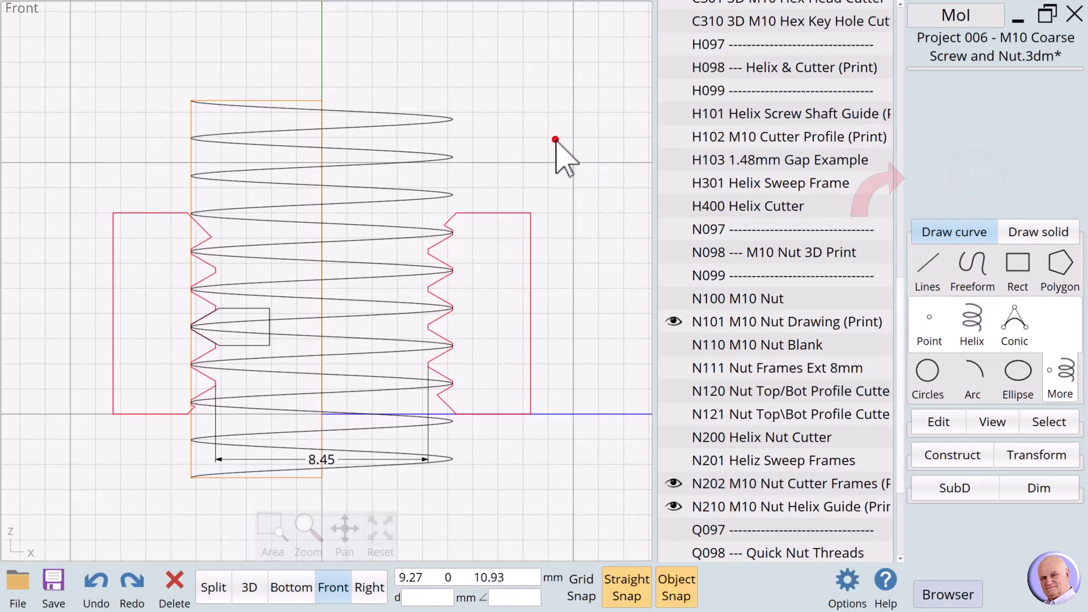
Sweep the N202 nut cutter profile along the helix with Flat twist and capped ends
left_click(637, 189)
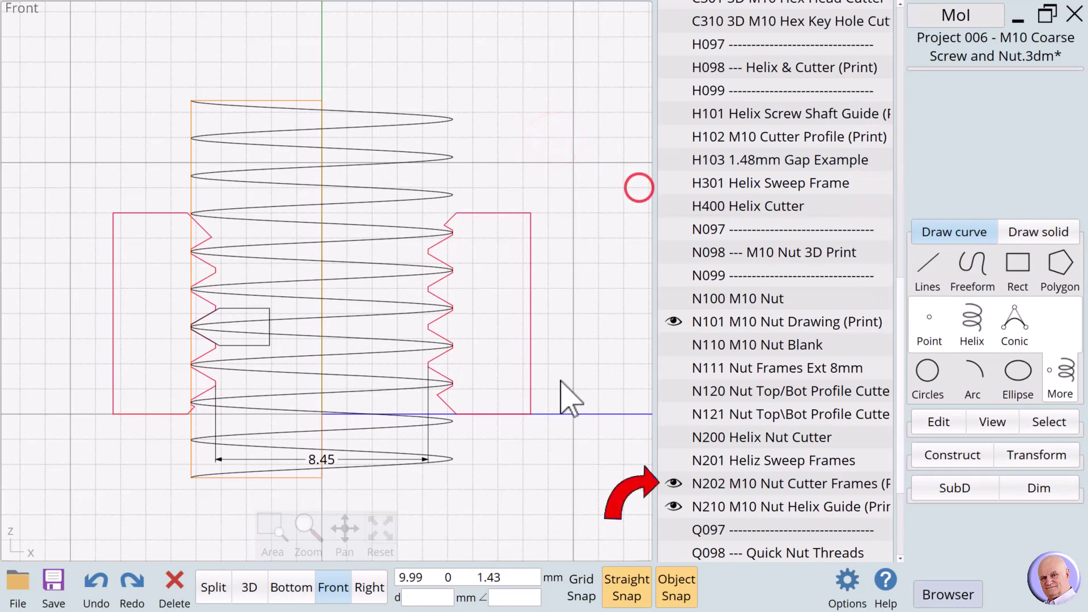
left_click(259, 344)
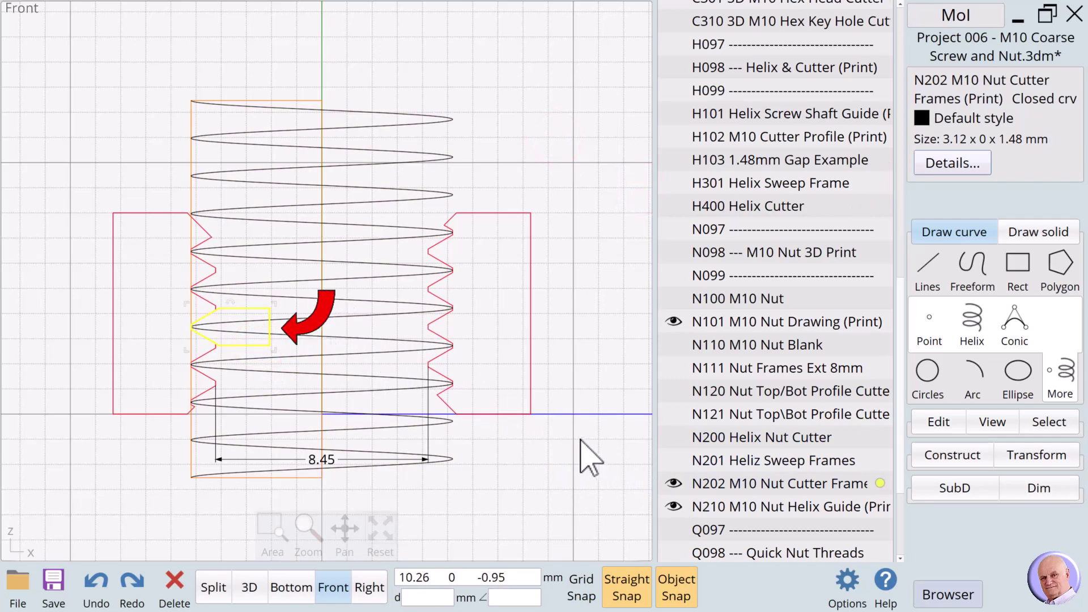
left_click(943, 459)
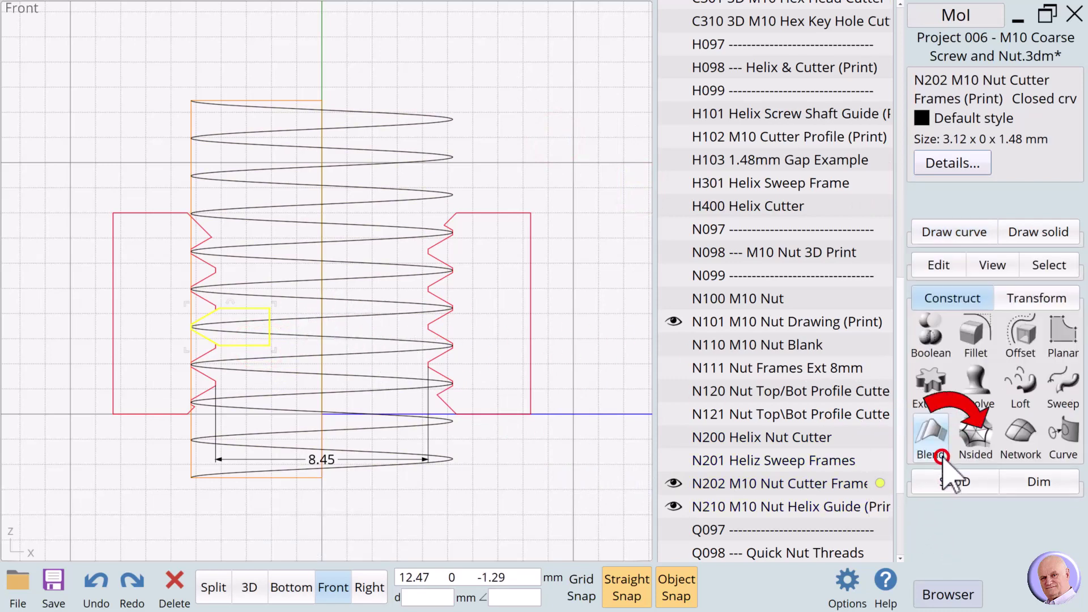
left_click(1064, 396)
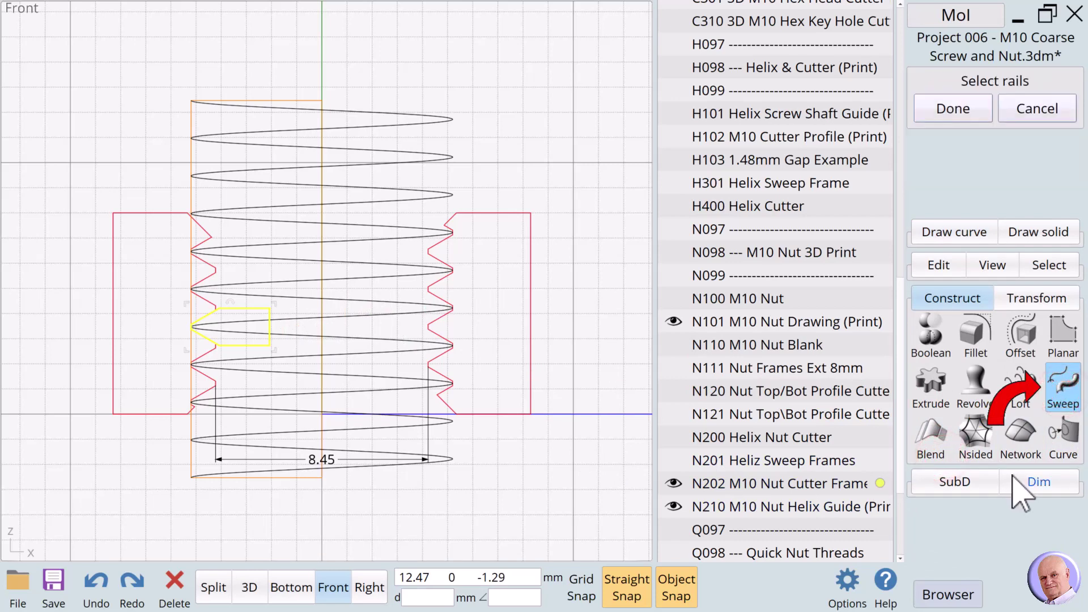
left_click(352, 381)
left_click(357, 390)
left_click(958, 111)
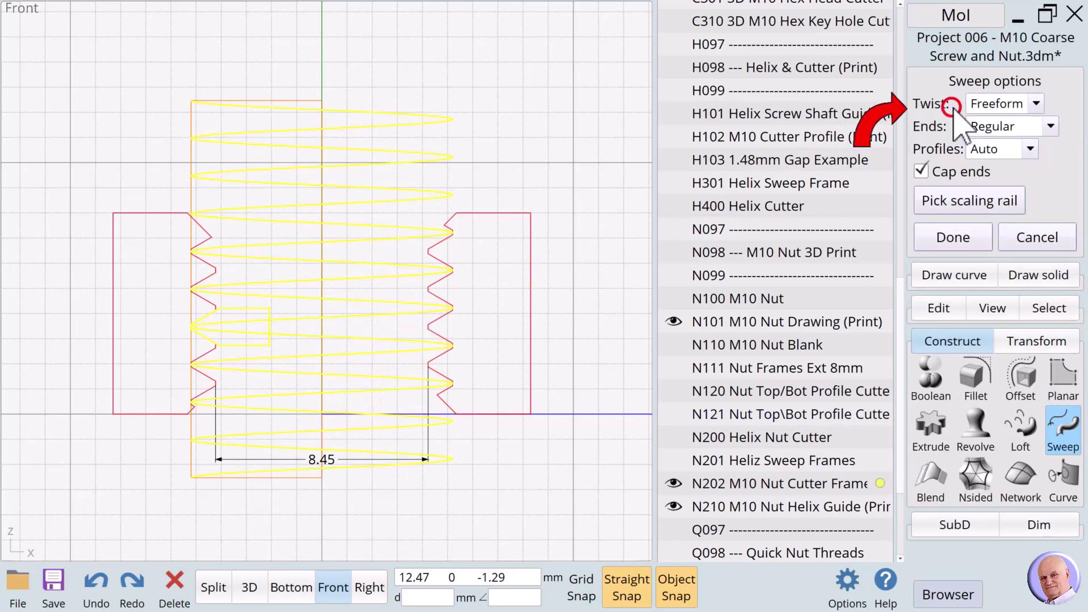
left_click(1033, 104)
left_click(980, 138)
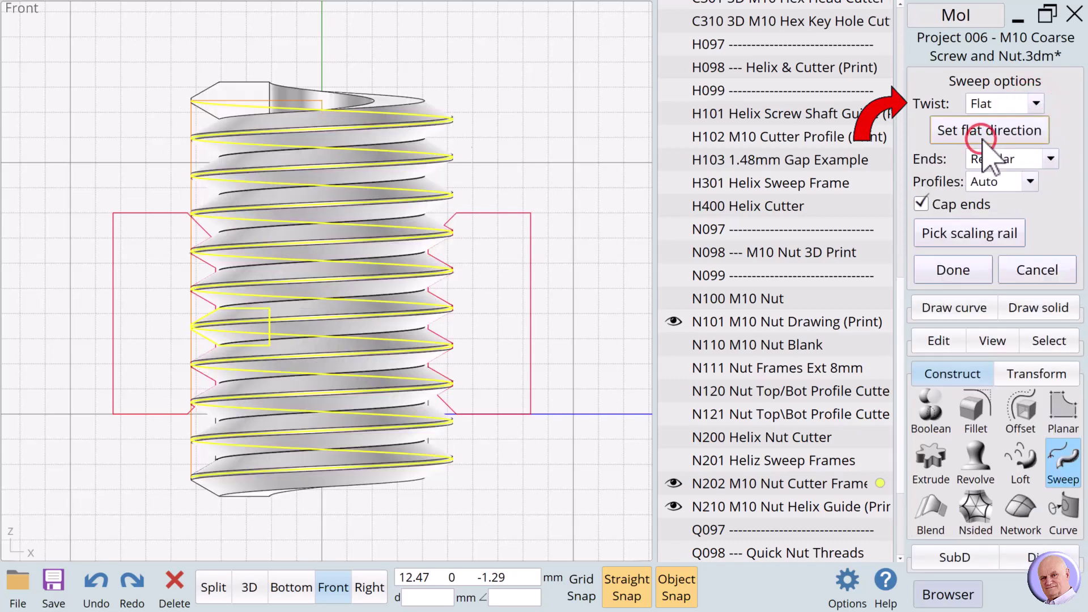
left_click(958, 272)
left_click(545, 137)
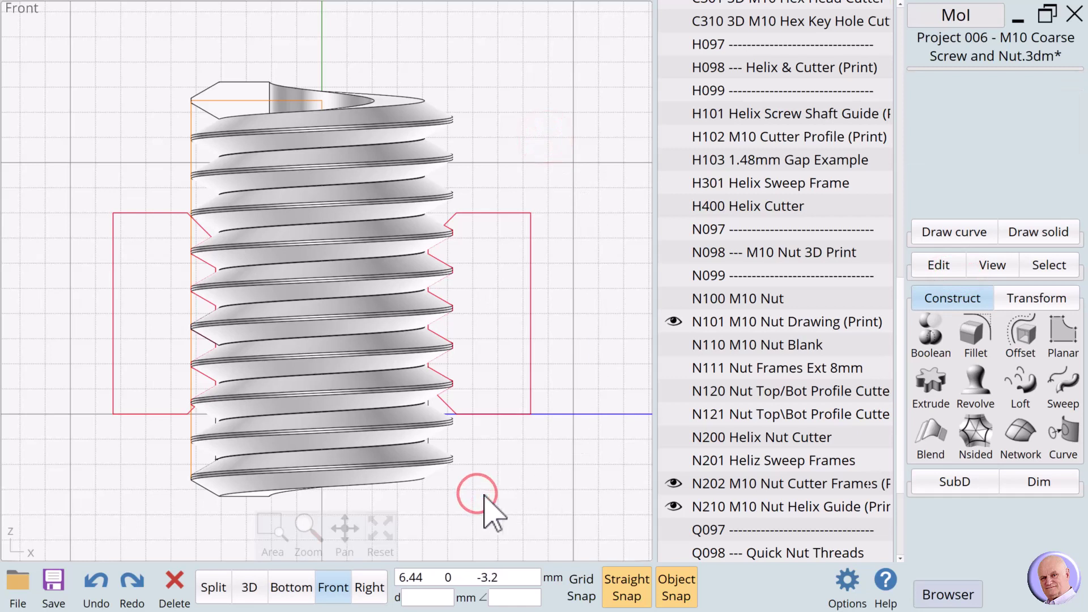
Delete the swept thread solid and show the N200 Helix Nut Cutter in its place
left_click(673, 483)
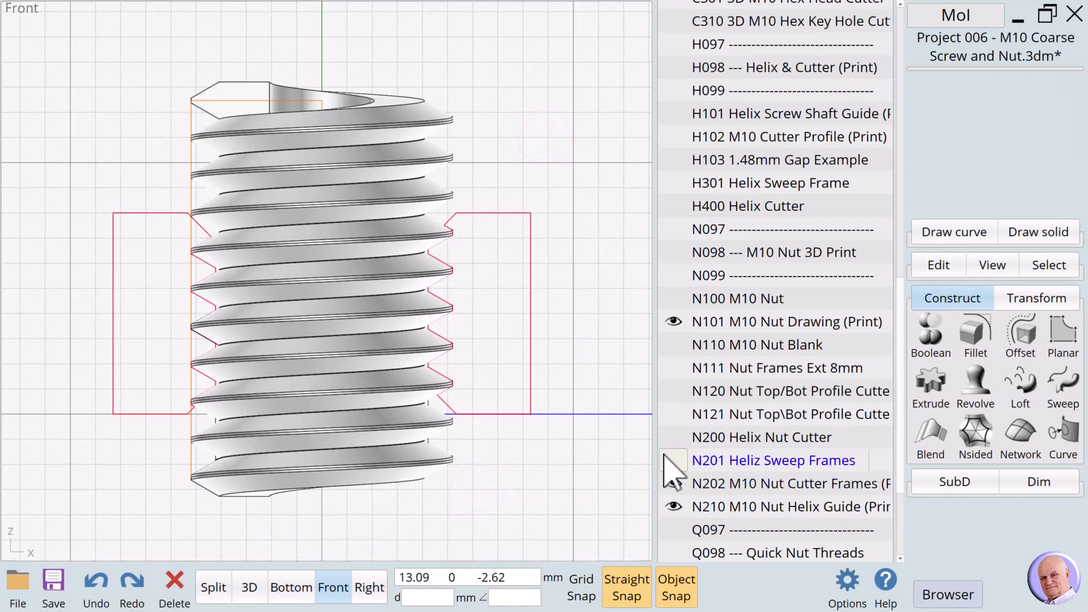
left_click(418, 413)
key("Delete")
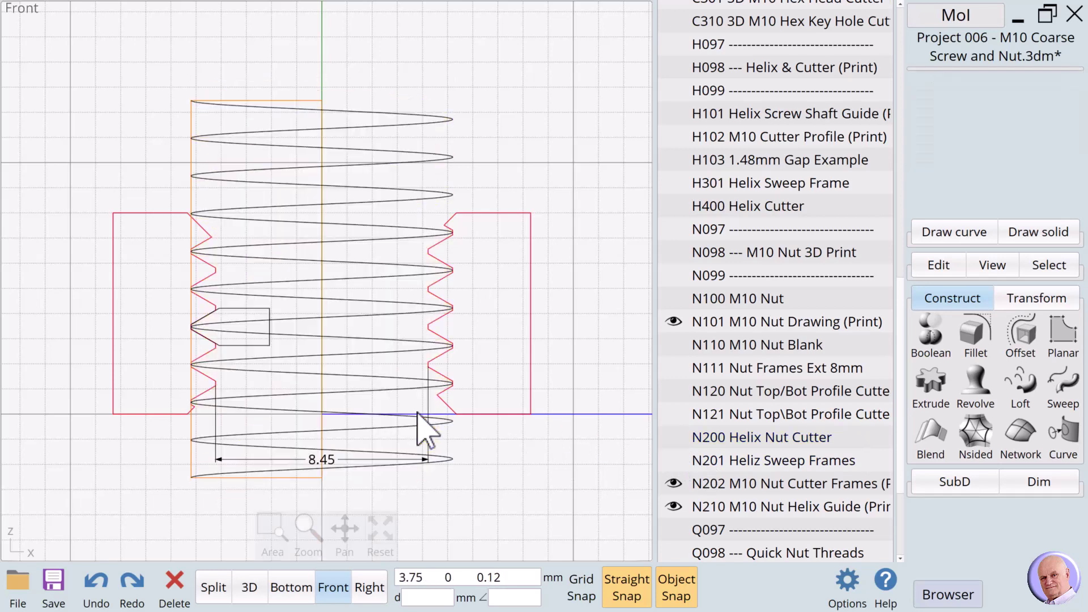
left_click(674, 438)
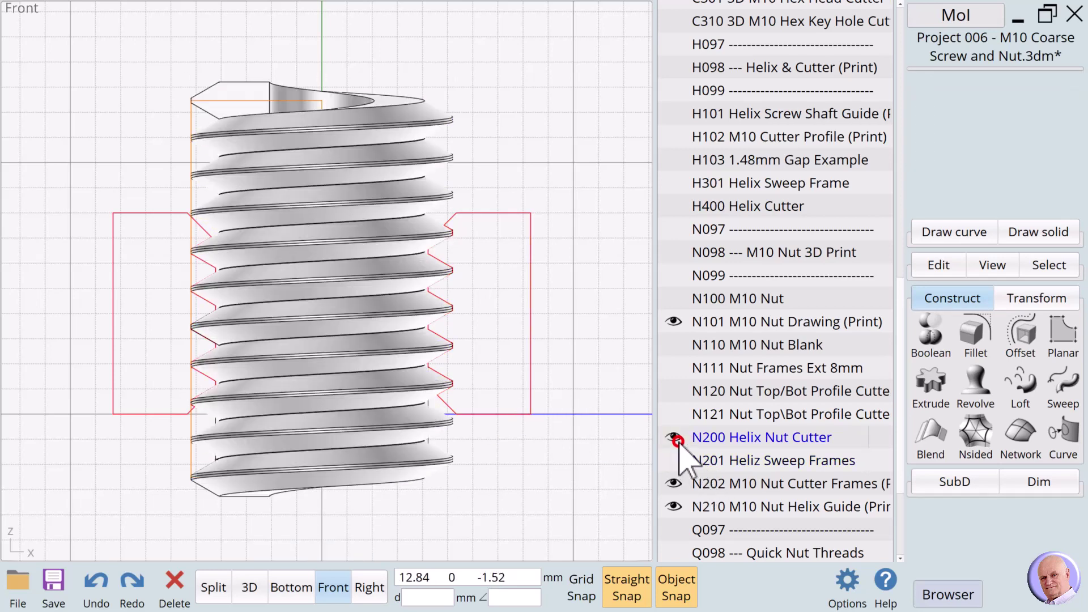
left_click(515, 482)
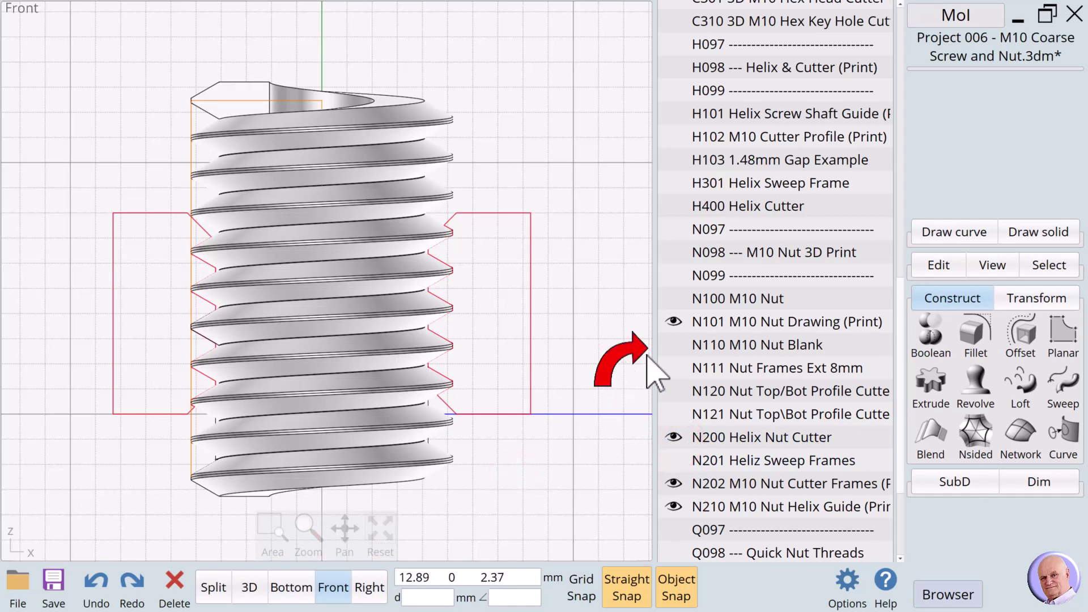
Show the N110 M10 Nut Blank and Boolean-subtract the N200 helix cutter from it, keeping the cutter object
left_click(673, 345)
left_click(593, 290)
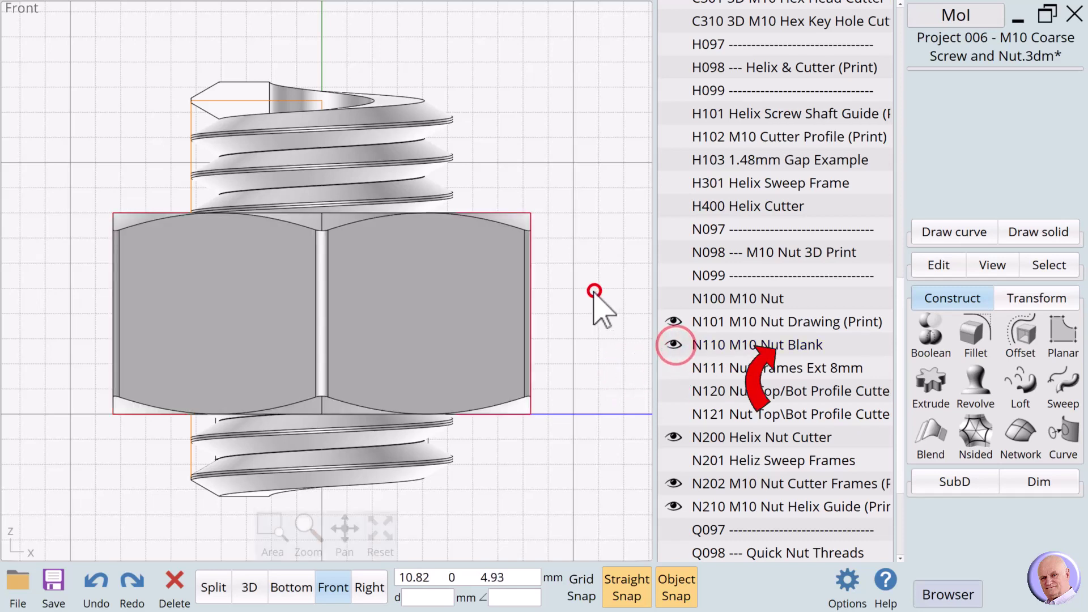
left_click(437, 274)
left_click(931, 337)
left_click(929, 340)
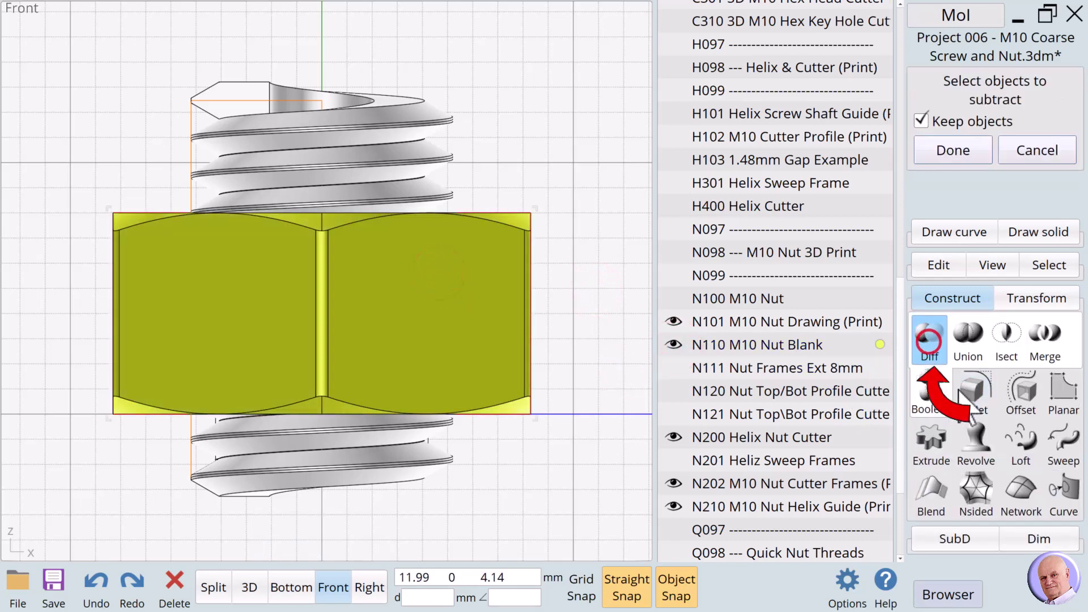
left_click(343, 138)
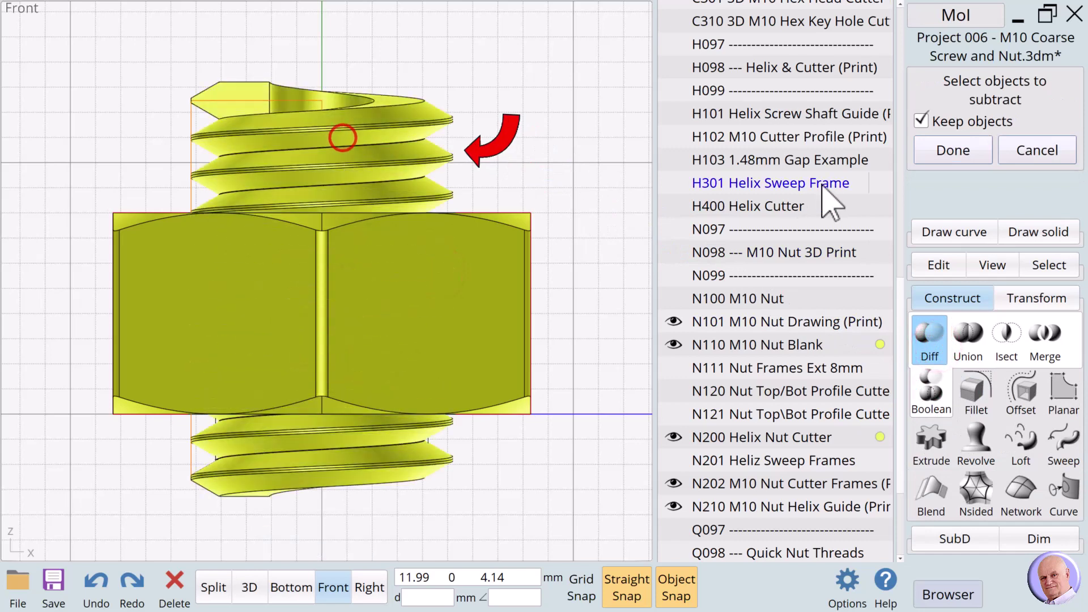
left_click(948, 150)
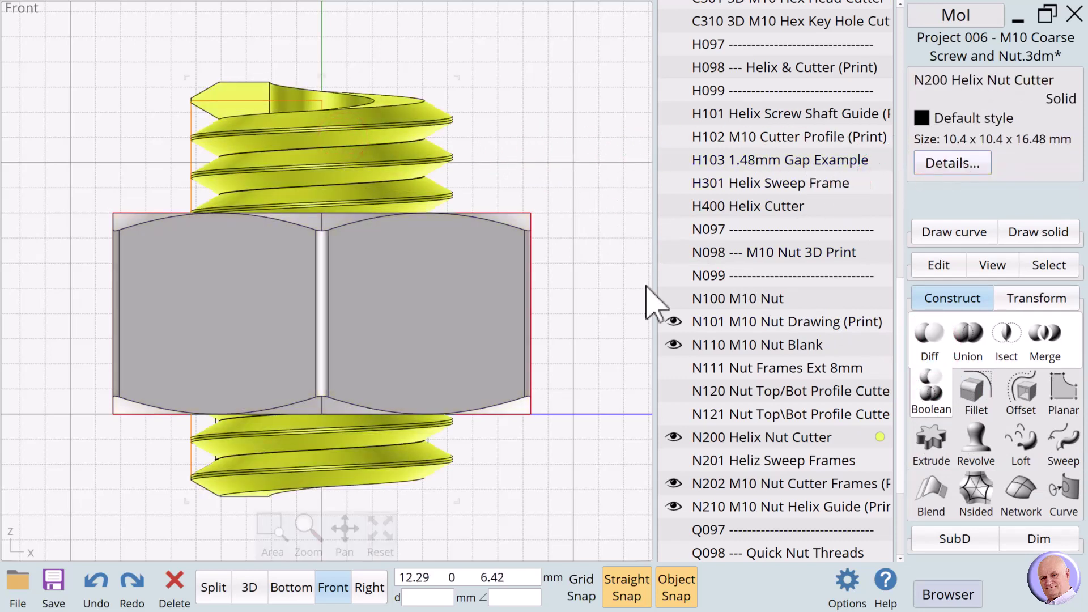
Hide the N200 helix cutter, N202 cutter frames, N210 helix guide and N101 nut drawing
left_click(673, 437)
left_click(673, 483)
left_click(672, 505)
Delete the leftover helix curve in the 3D view and inspect the nut's internal thread from above
left_click(249, 587)
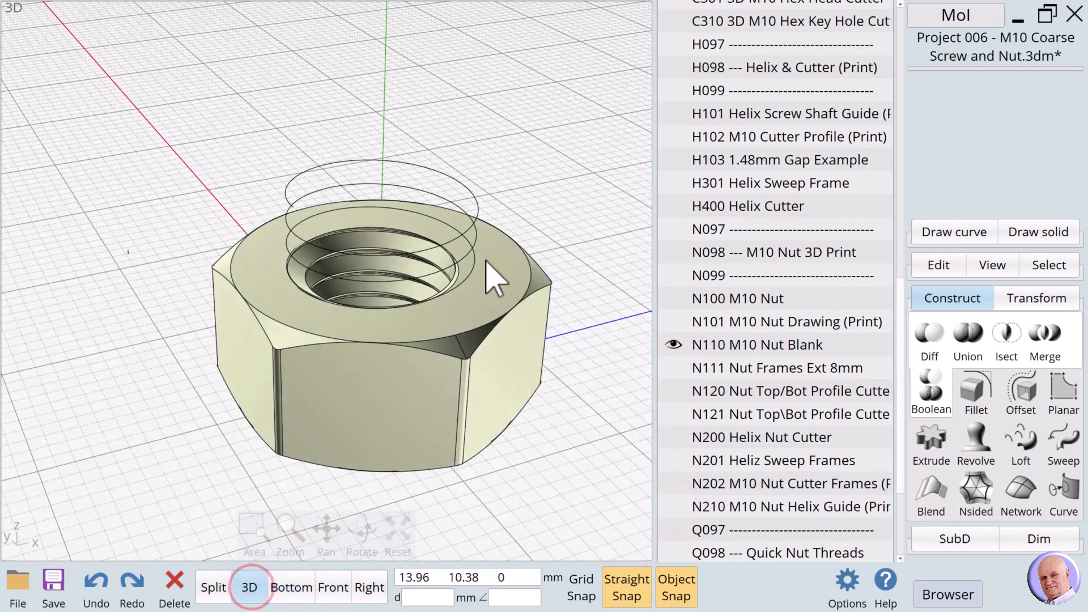
left_click(477, 207)
left_click(476, 206)
key("Delete")
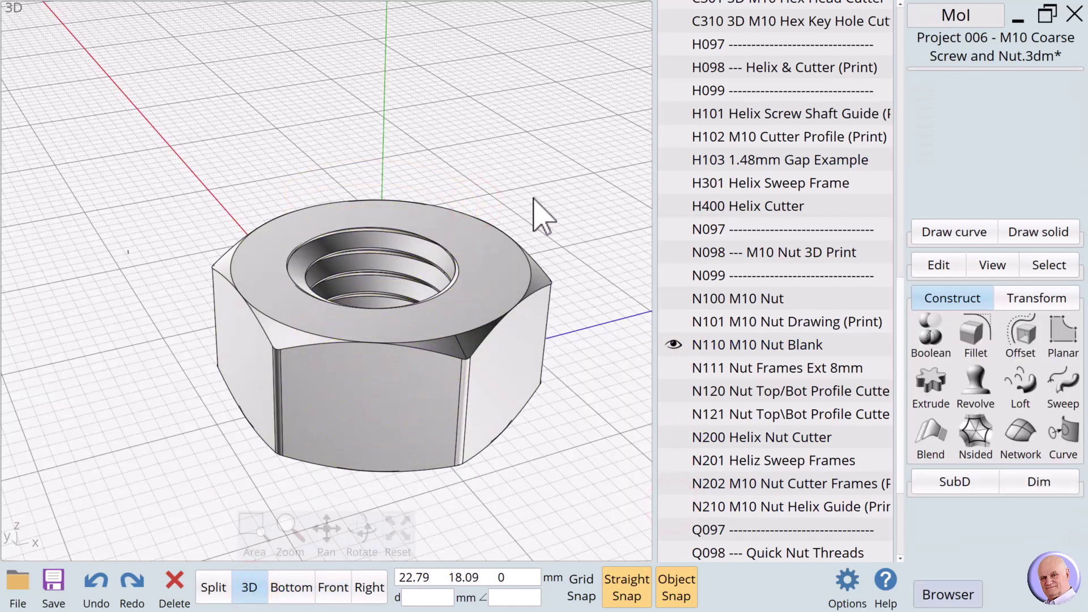
mouse_move(365, 528)
left_mouse_down()
mouse_move(371, 558)
mouse_move(366, 524)
left_mouse_up()
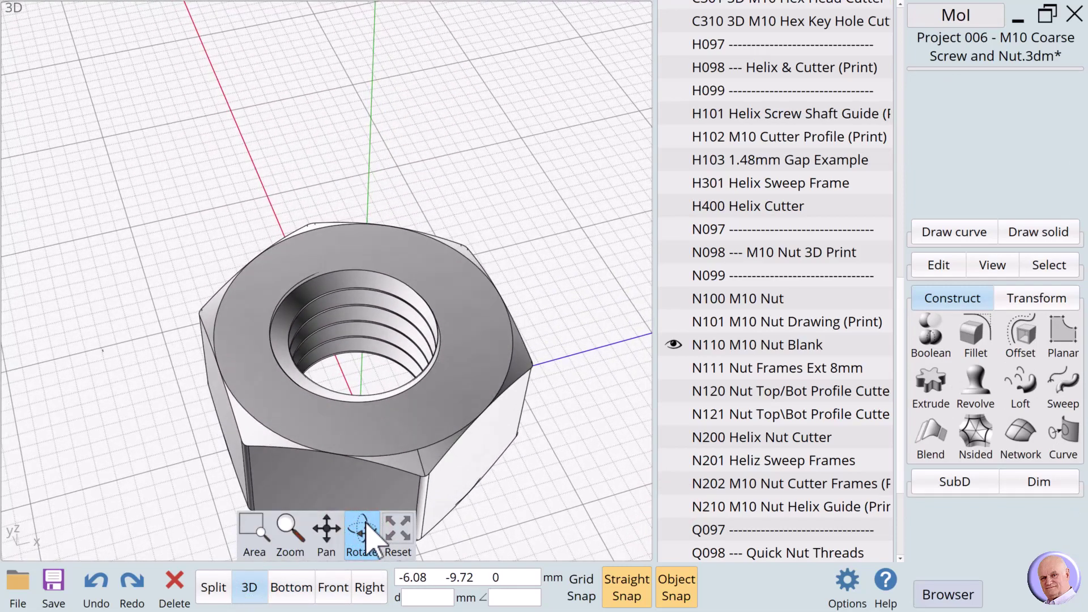